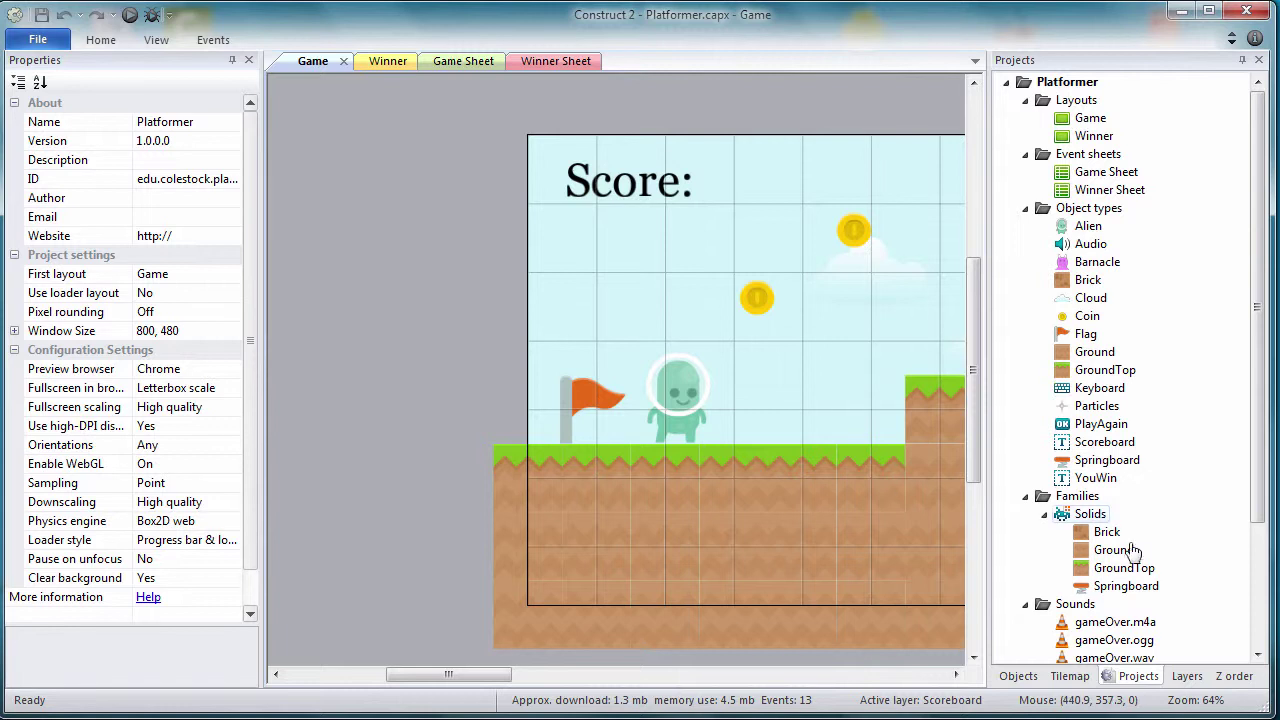
Step: Lock the Content and Scoreboard layers and add a new top layer, Layer 0
{"action": "left_click", "coordinate": [1185, 677]}
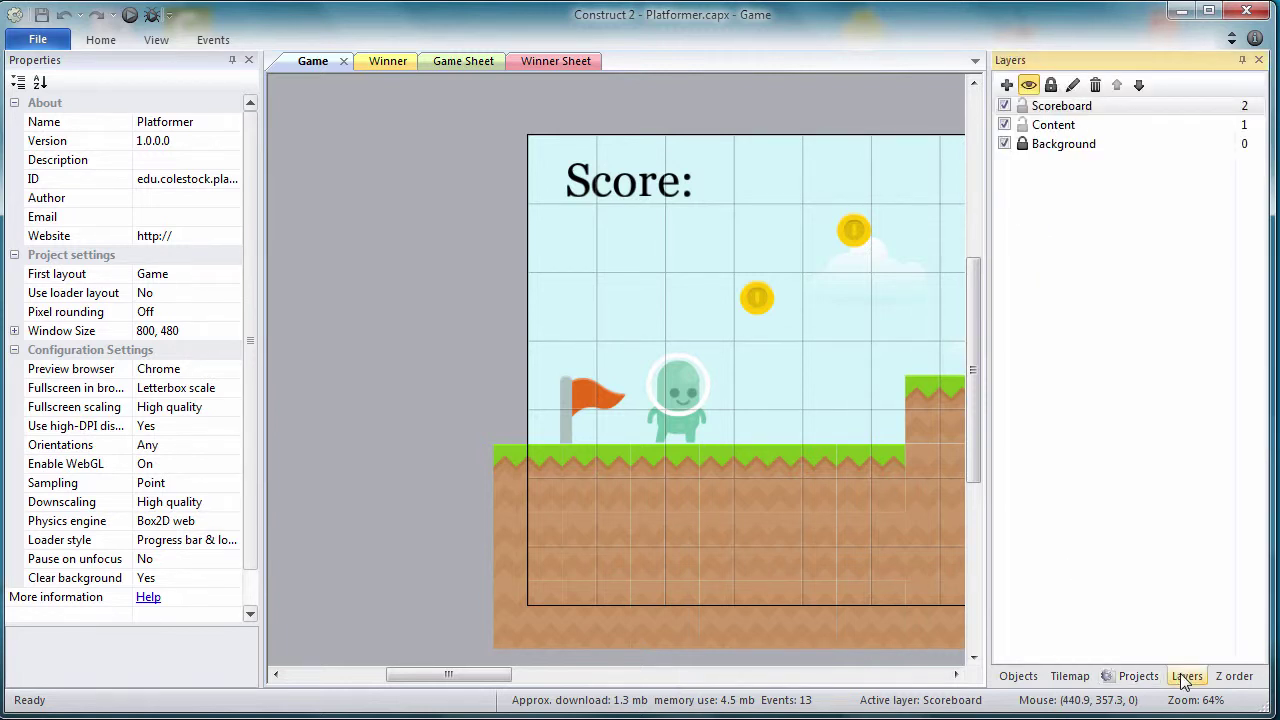
{"action": "left_click", "coordinate": [1022, 125]}
{"action": "left_click", "coordinate": [1021, 106]}
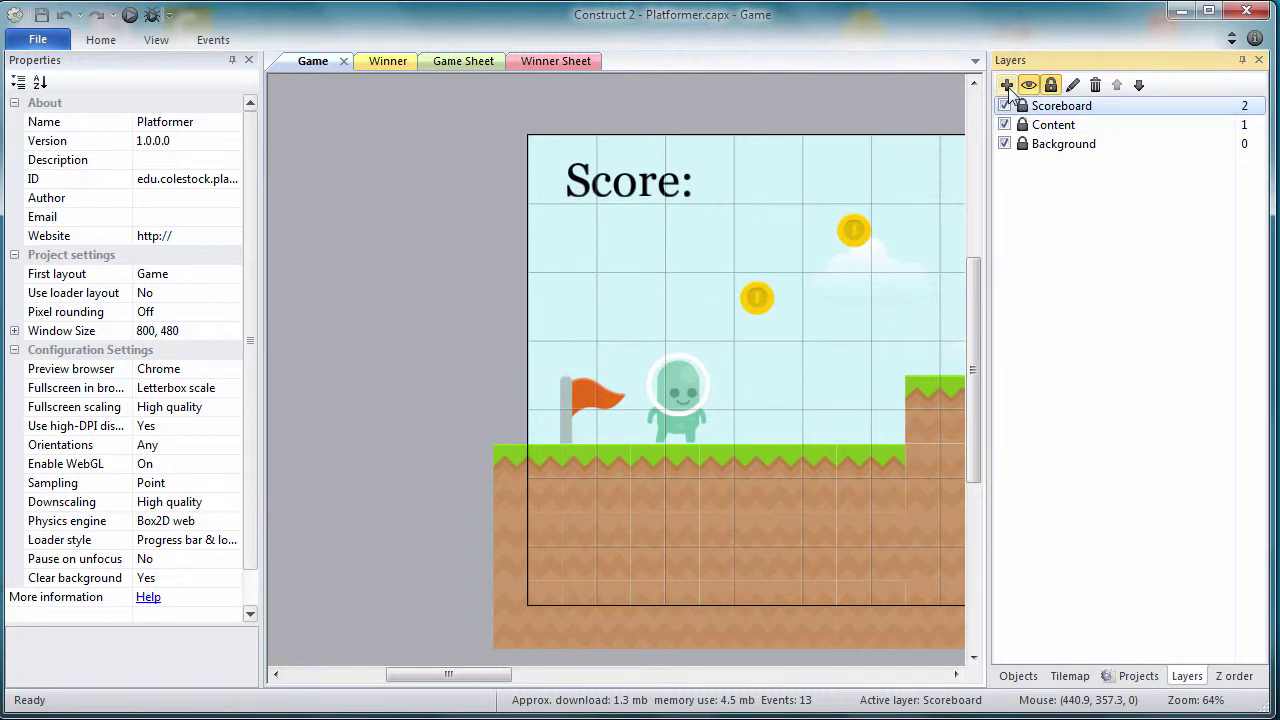
{"action": "left_click", "coordinate": [1007, 86]}
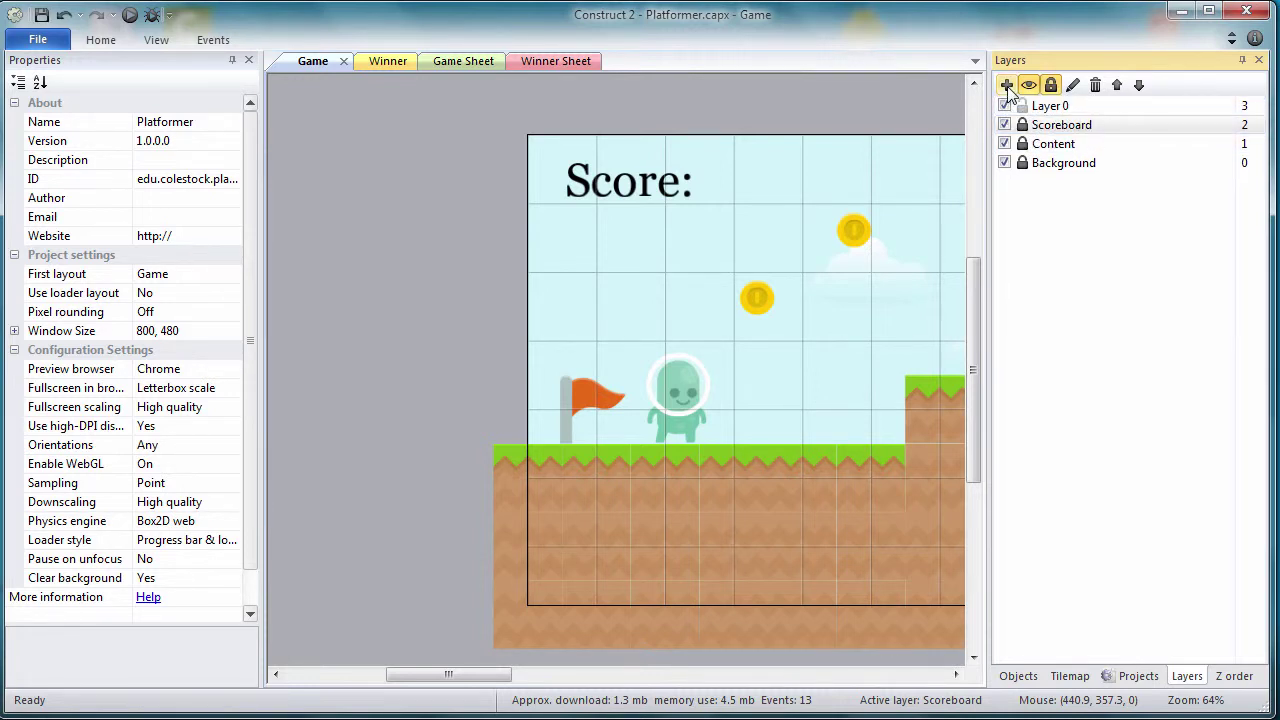
Step: Rename Layer 0 to 'Touch'
{"action": "right_click", "coordinate": [1047, 108]}
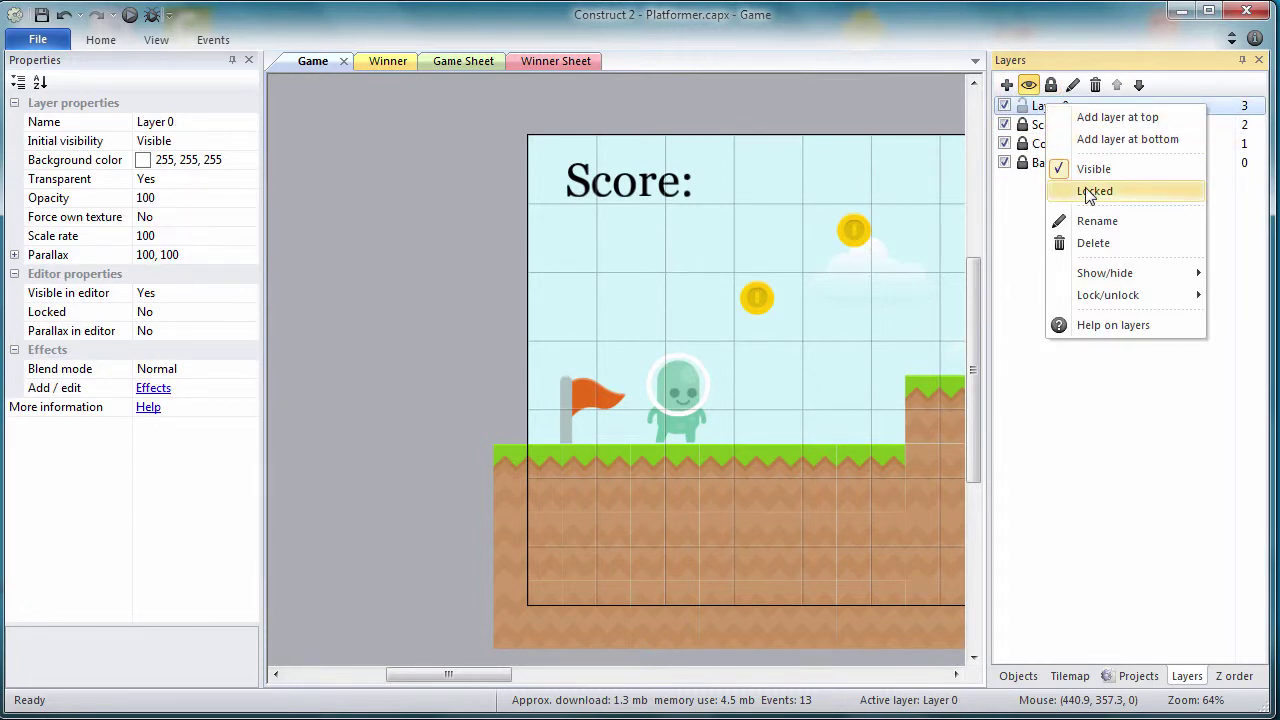
{"action": "left_click", "coordinate": [1095, 221]}
{"action": "type", "text": "Touch"}
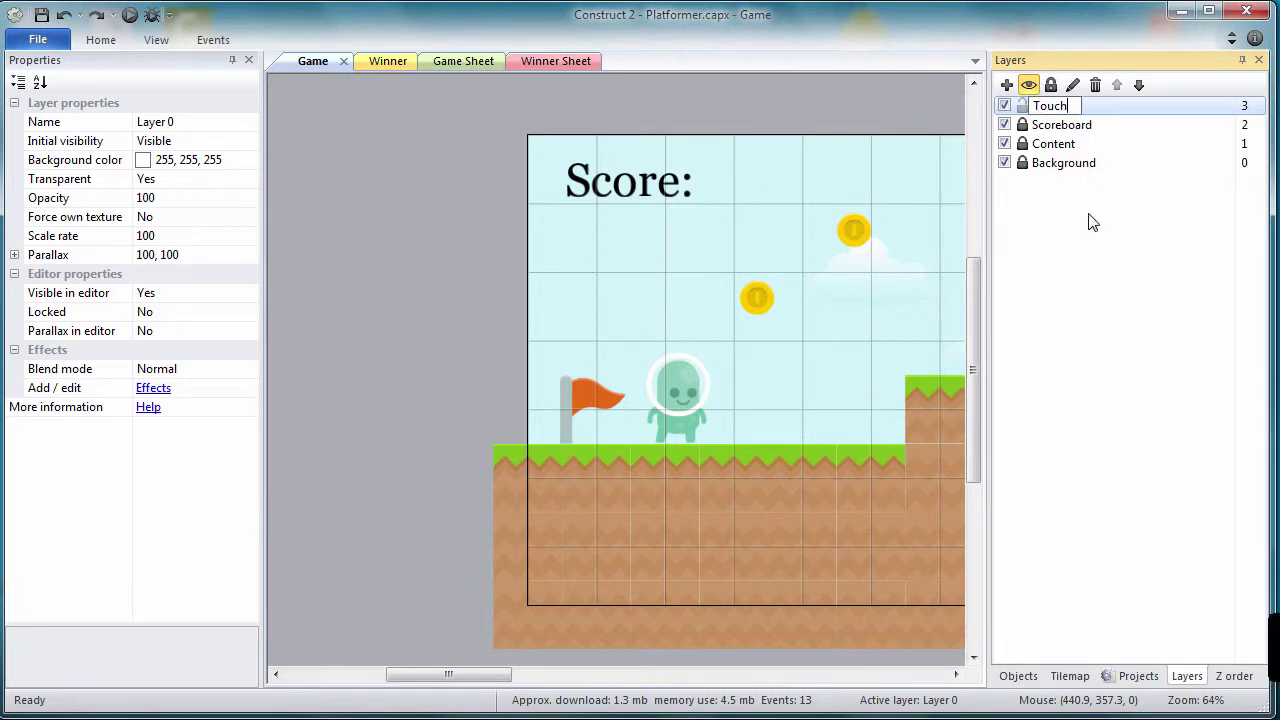
{"action": "key", "text": "Return"}
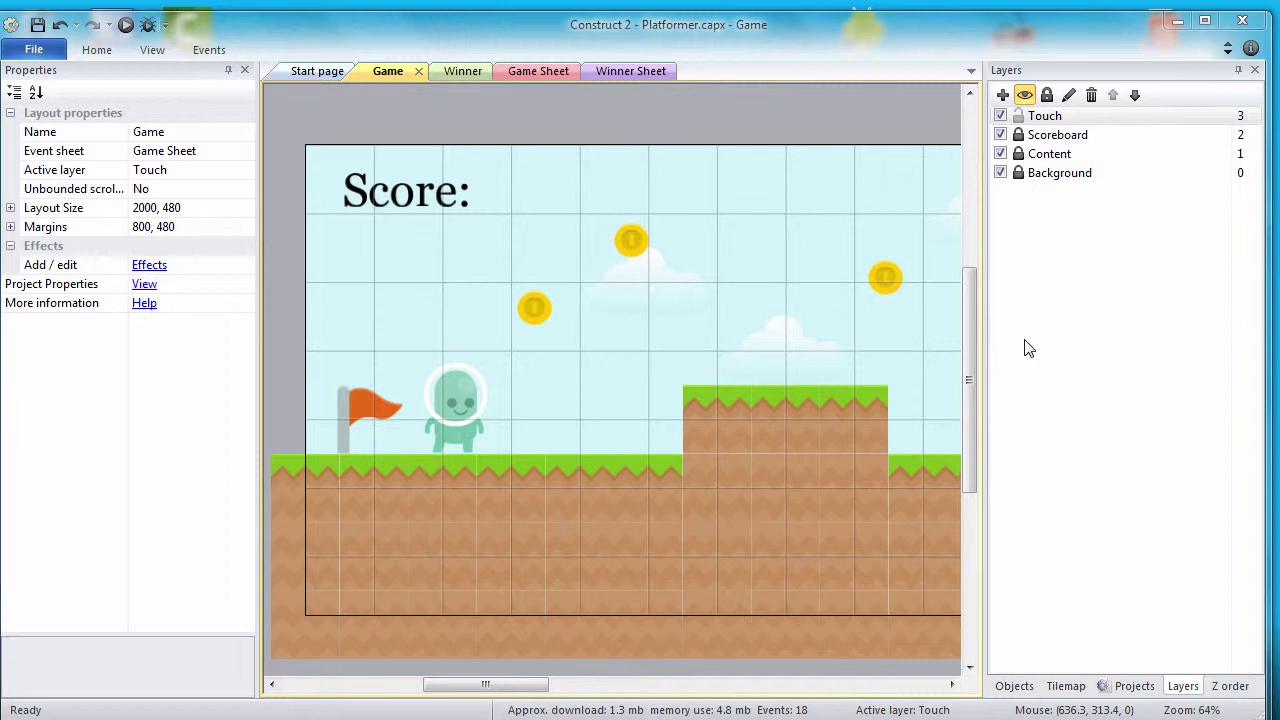
Step: Set the Touch layer's Parallax to 0, 0 and edit its Scale rate
{"action": "left_click", "coordinate": [1044, 120]}
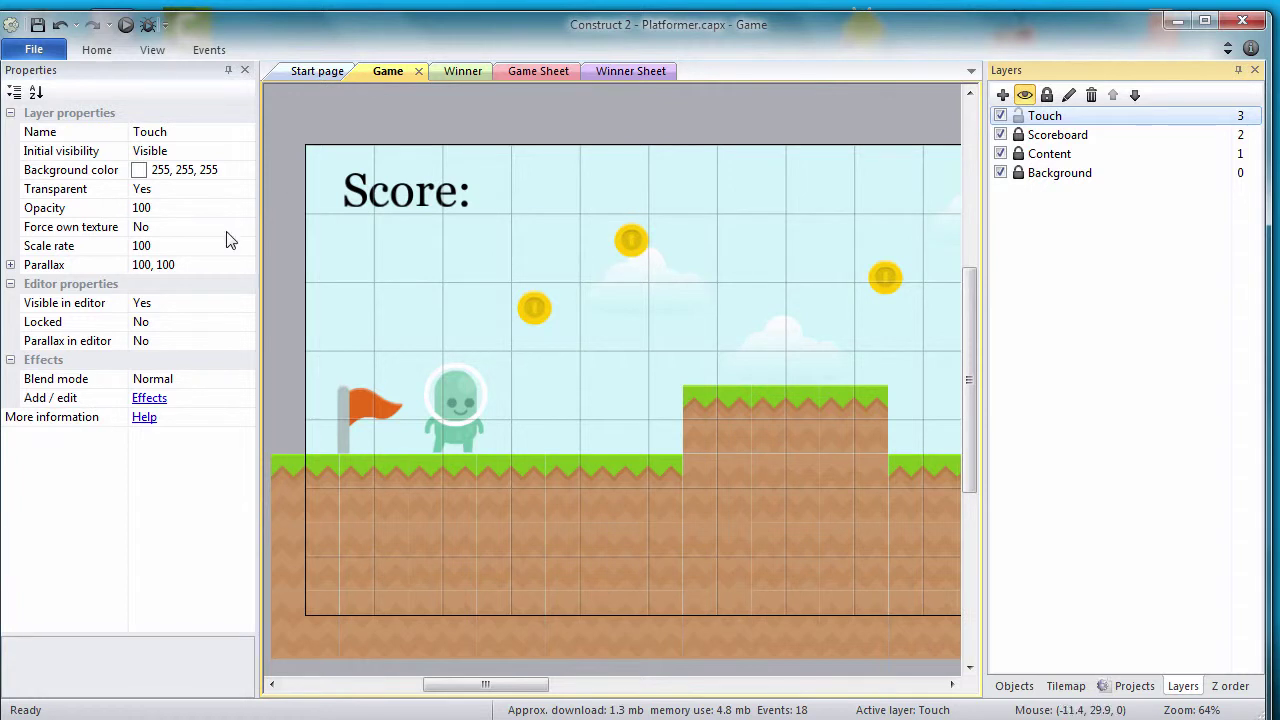
{"action": "left_click", "coordinate": [178, 270]}
{"action": "type", "text": "0,0"}
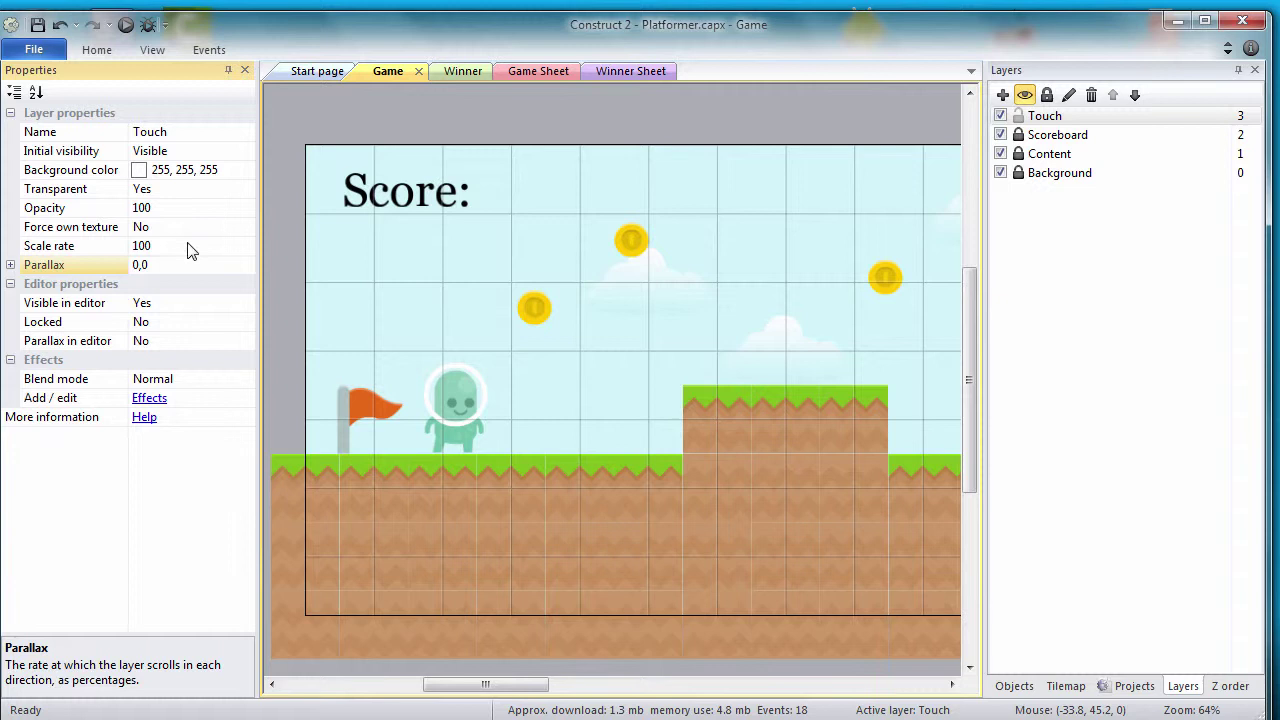
{"action": "left_click", "coordinate": [191, 249]}
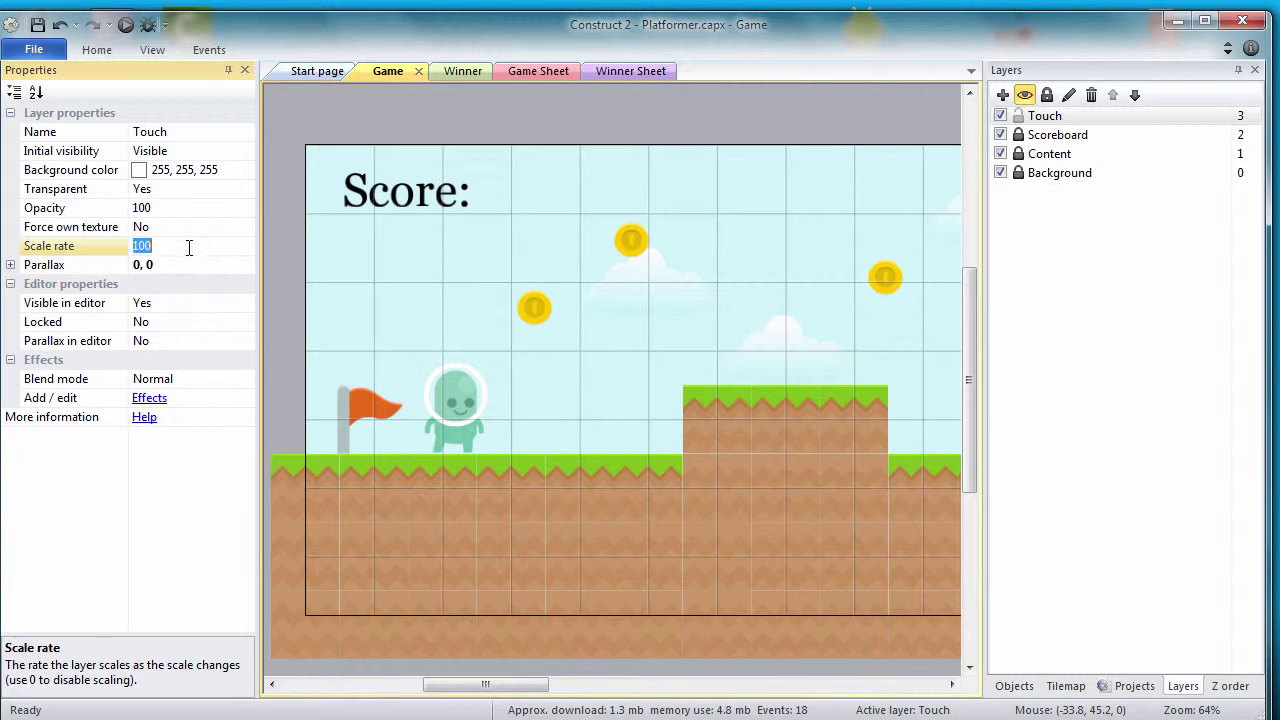
{"action": "left_click", "coordinate": [191, 269]}
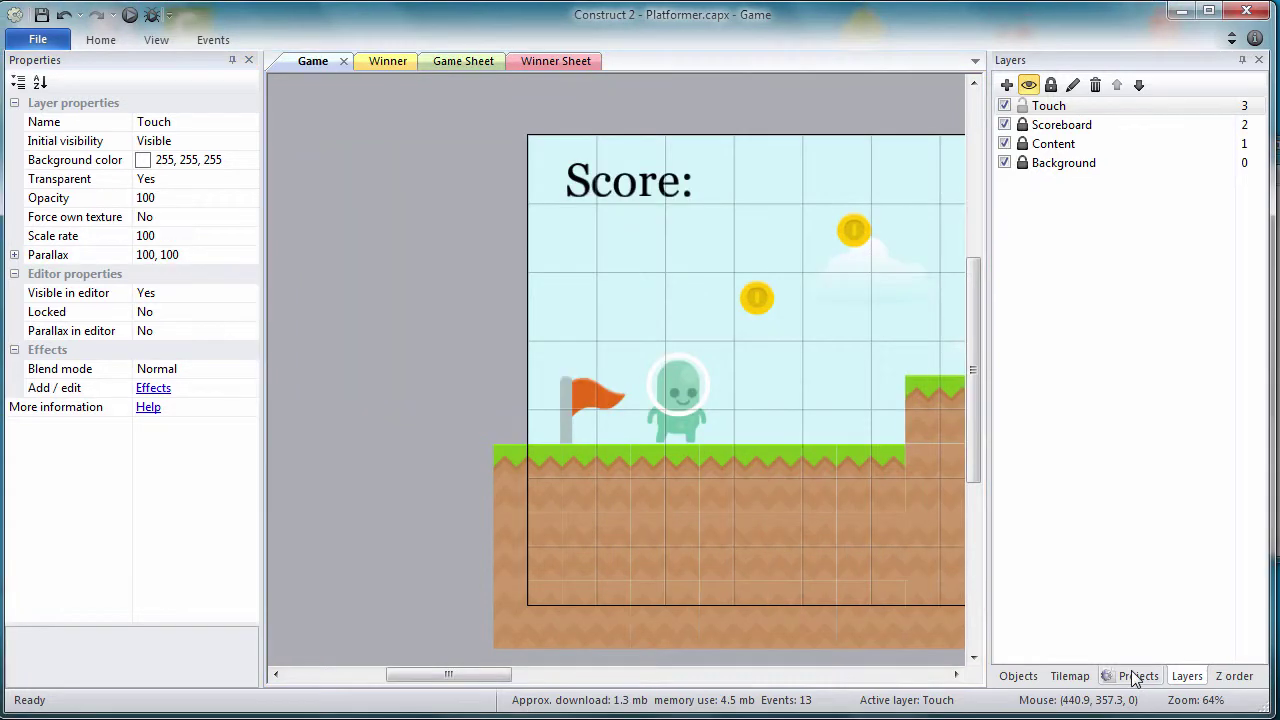
{"action": "left_click", "coordinate": [1137, 677]}
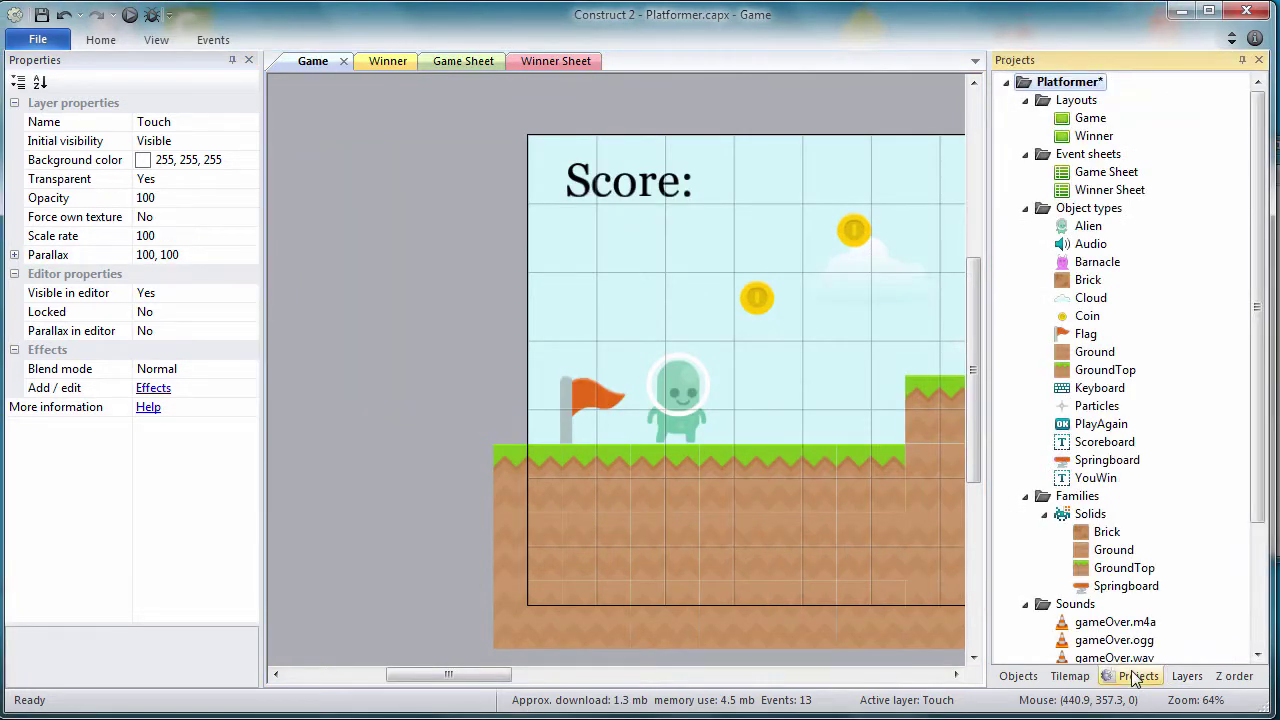
Step: Insert a Touch input plugin object into the project's object types
{"action": "right_click", "coordinate": [1080, 208]}
{"action": "left_click", "coordinate": [1110, 214]}
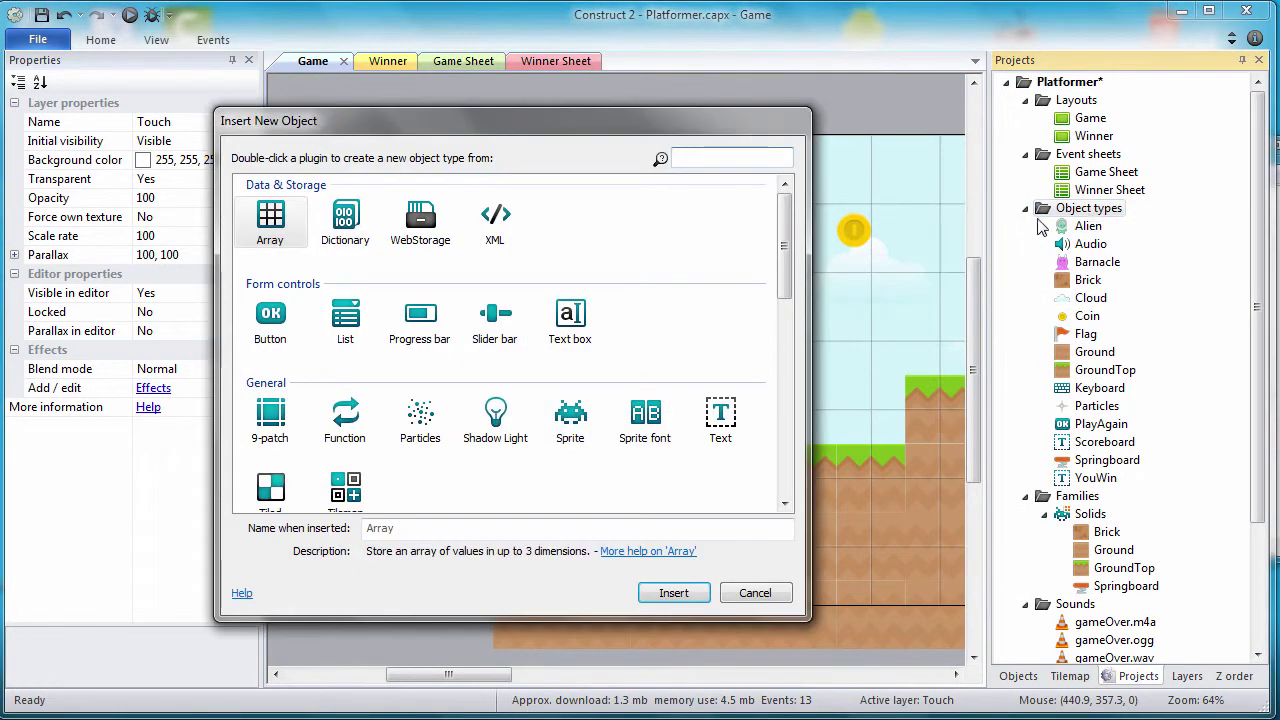
{"action": "left_click_drag", "start_coordinate": [796, 236], "coordinate": [791, 315]}
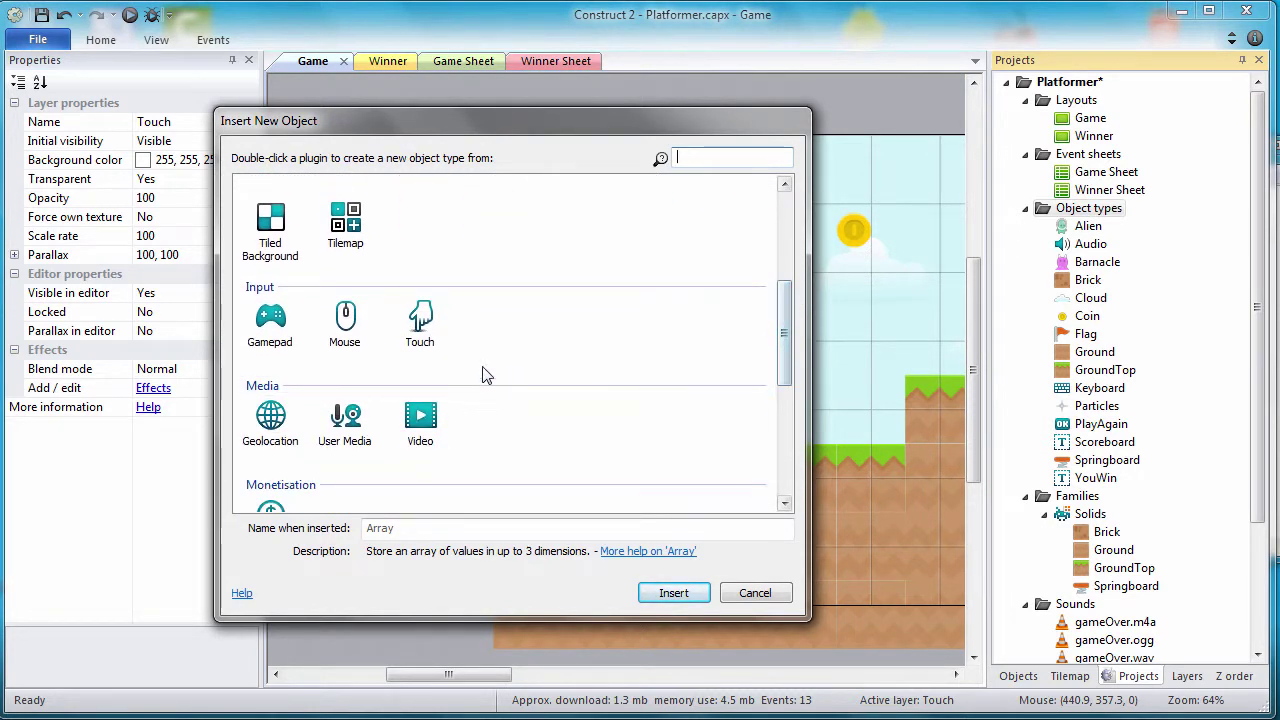
{"action": "left_click", "coordinate": [420, 325]}
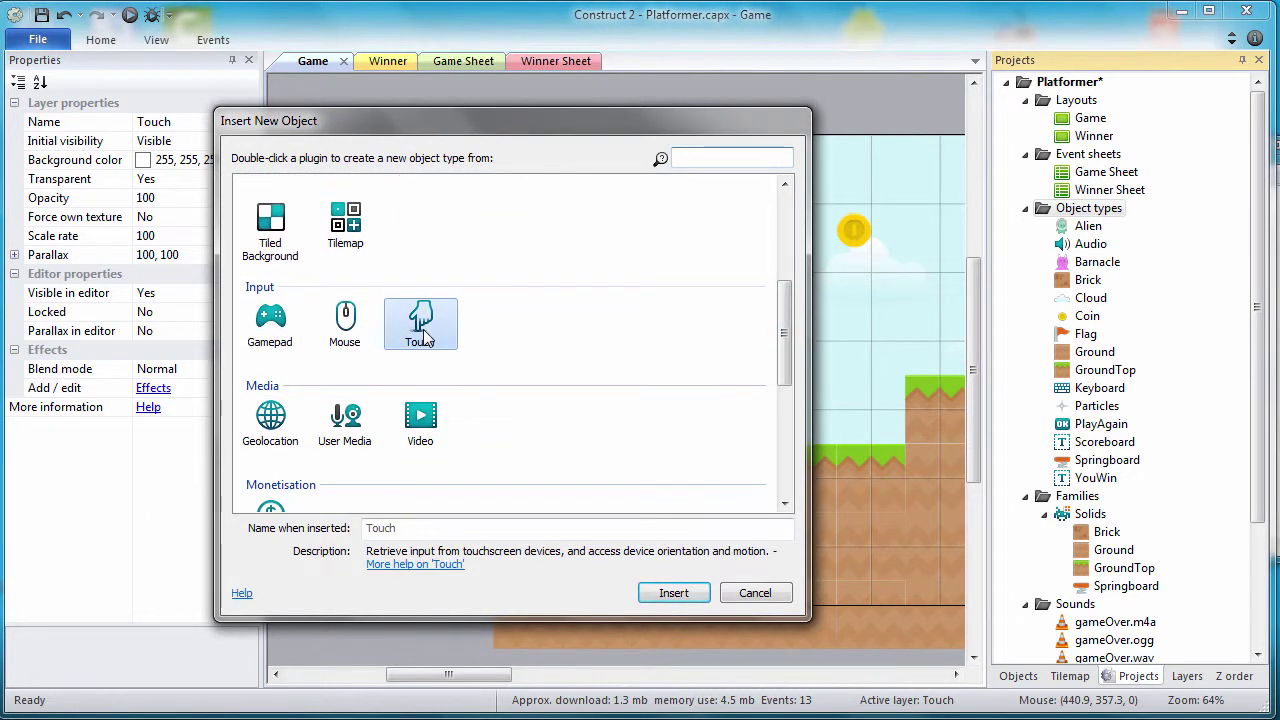
{"action": "left_click", "coordinate": [668, 594]}
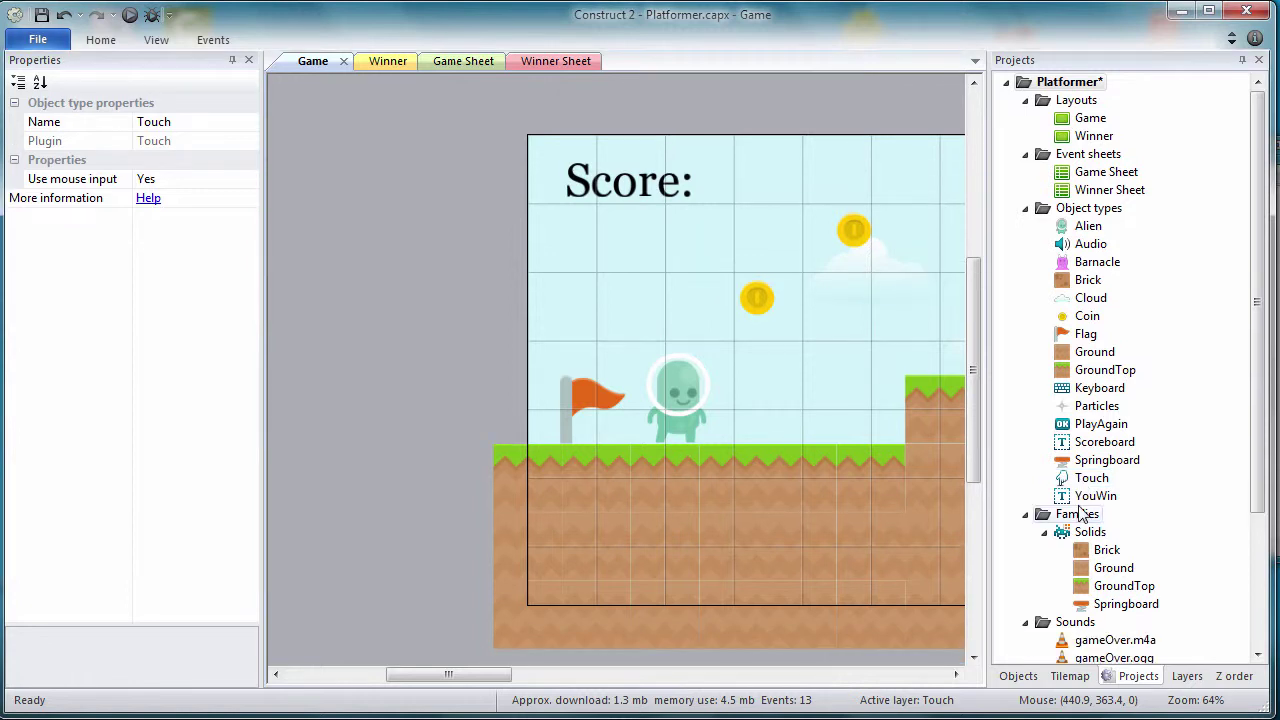
Step: Insert a new Sprite object named TouchLeft and place it in the layout
{"action": "left_click", "coordinate": [1088, 212]}
{"action": "right_click", "coordinate": [1088, 215]}
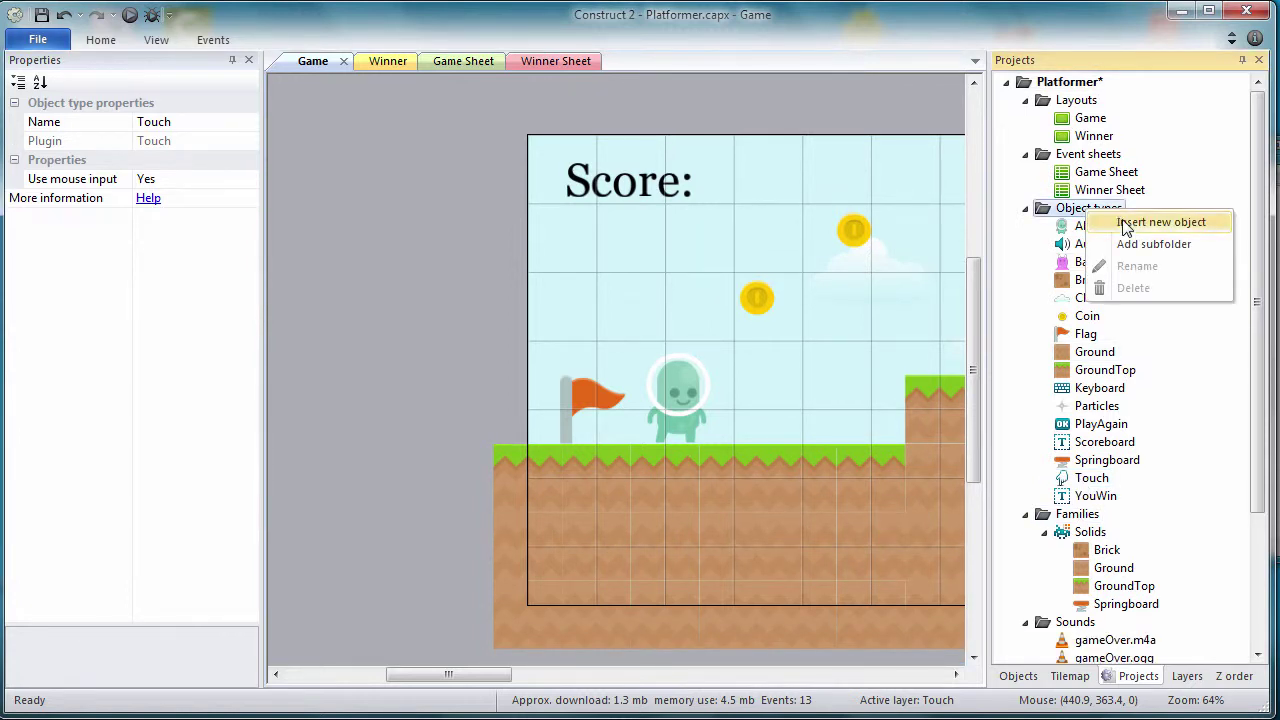
{"action": "left_click", "coordinate": [1125, 223]}
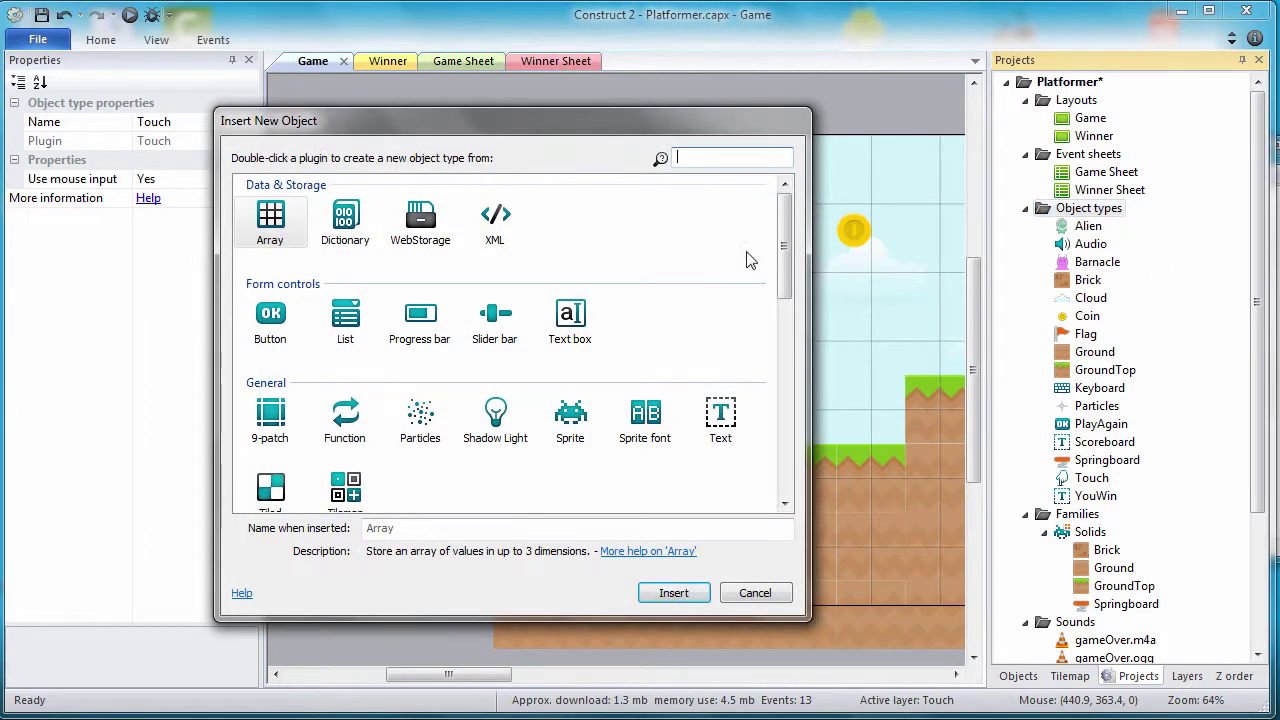
{"action": "left_click", "coordinate": [570, 420]}
{"action": "double_click", "coordinate": [398, 527]}
{"action": "key", "text": "BackSpace"}
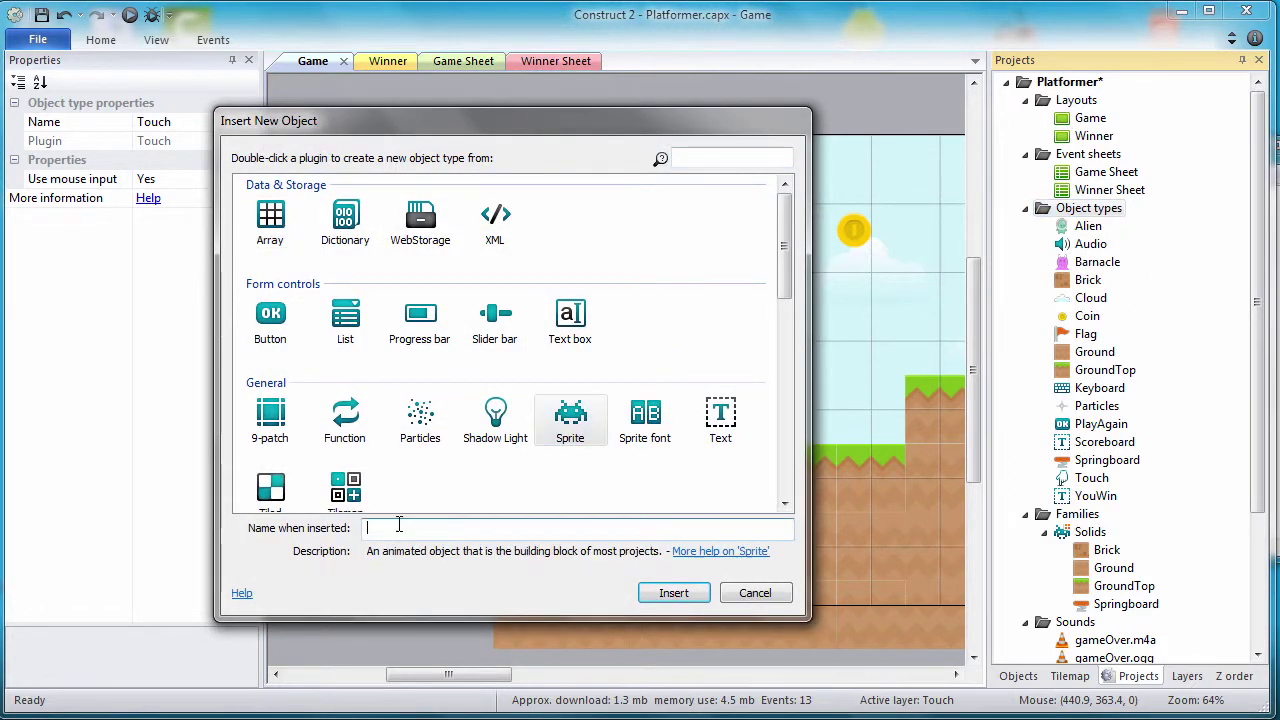
{"action": "type", "text": "TO"}
{"action": "key", "text": "BackSpace"}
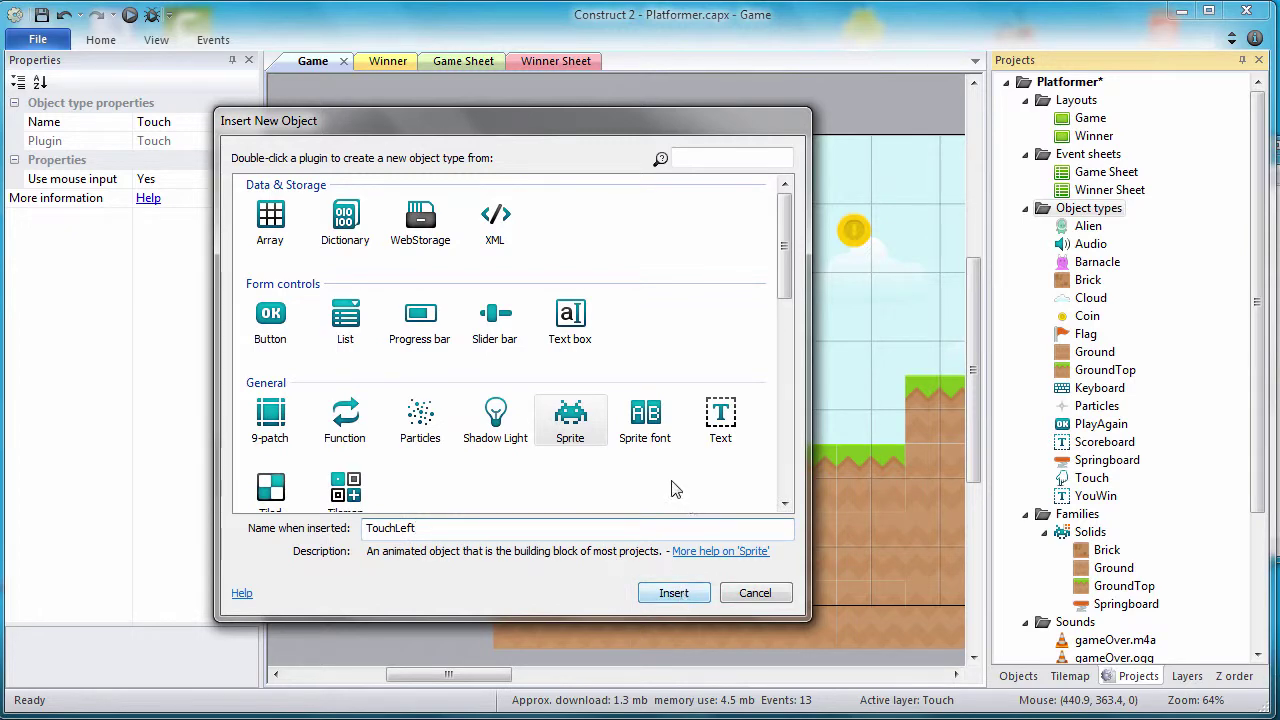
{"action": "left_click", "coordinate": [670, 593]}
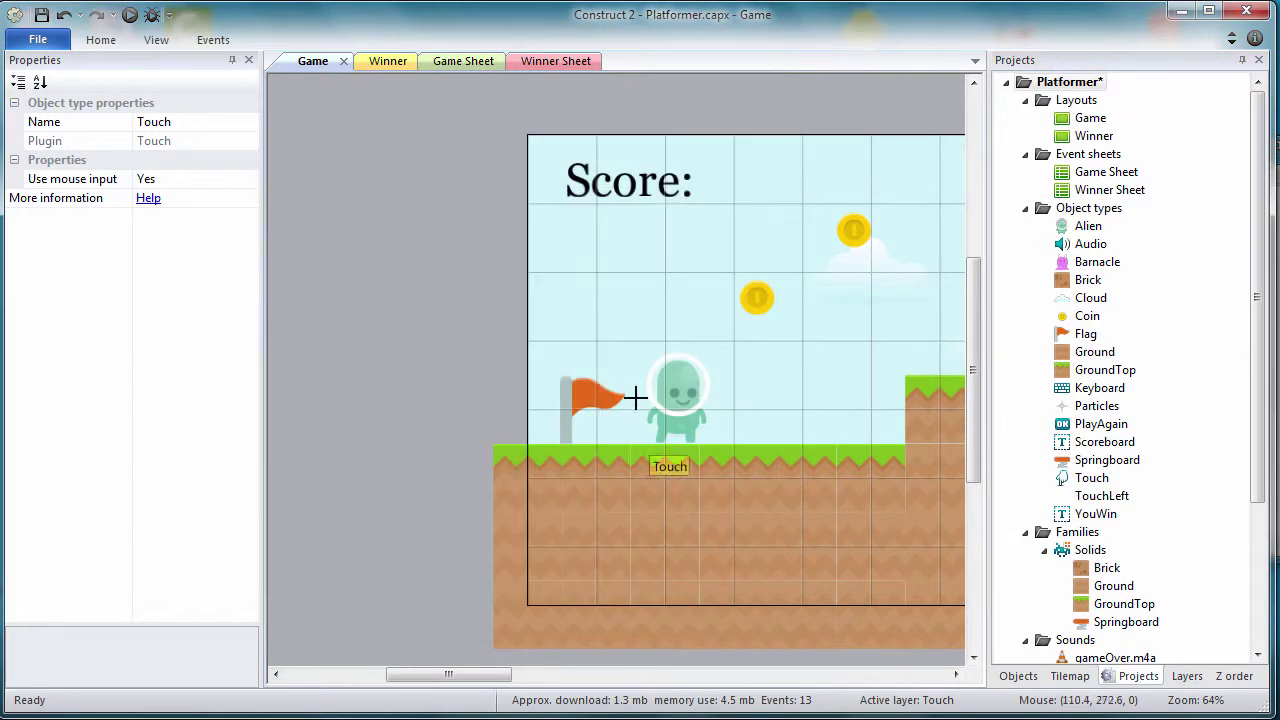
{"action": "left_click", "coordinate": [571, 506]}
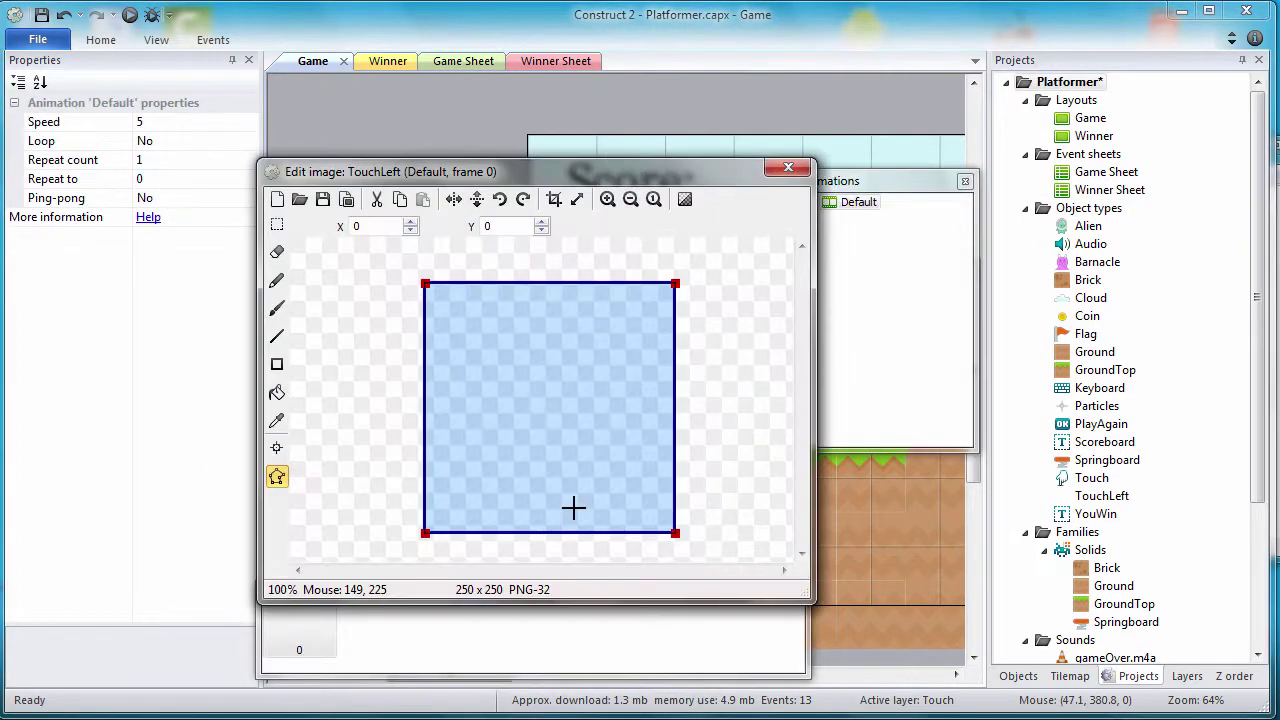
Step: Load the left-arrow image shadedLight24.png from the Onscreen controls shadedLight folder
{"action": "left_click", "coordinate": [300, 199]}
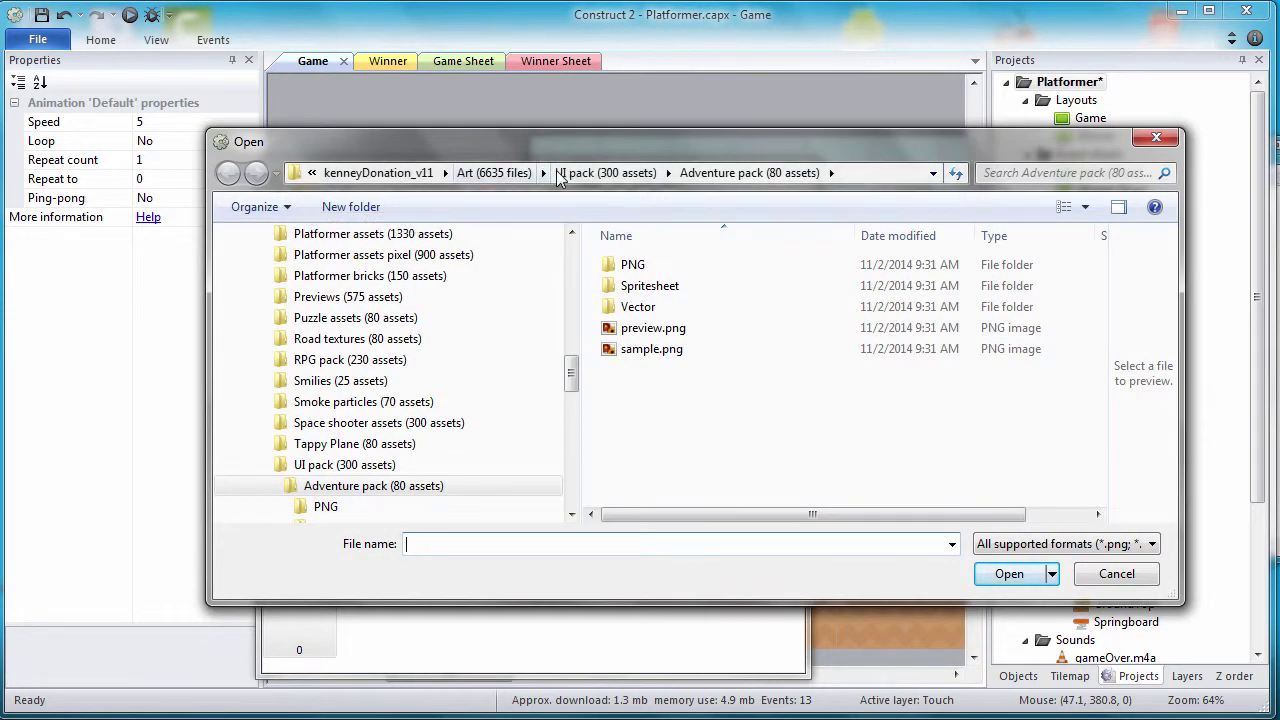
{"action": "left_click", "coordinate": [395, 172]}
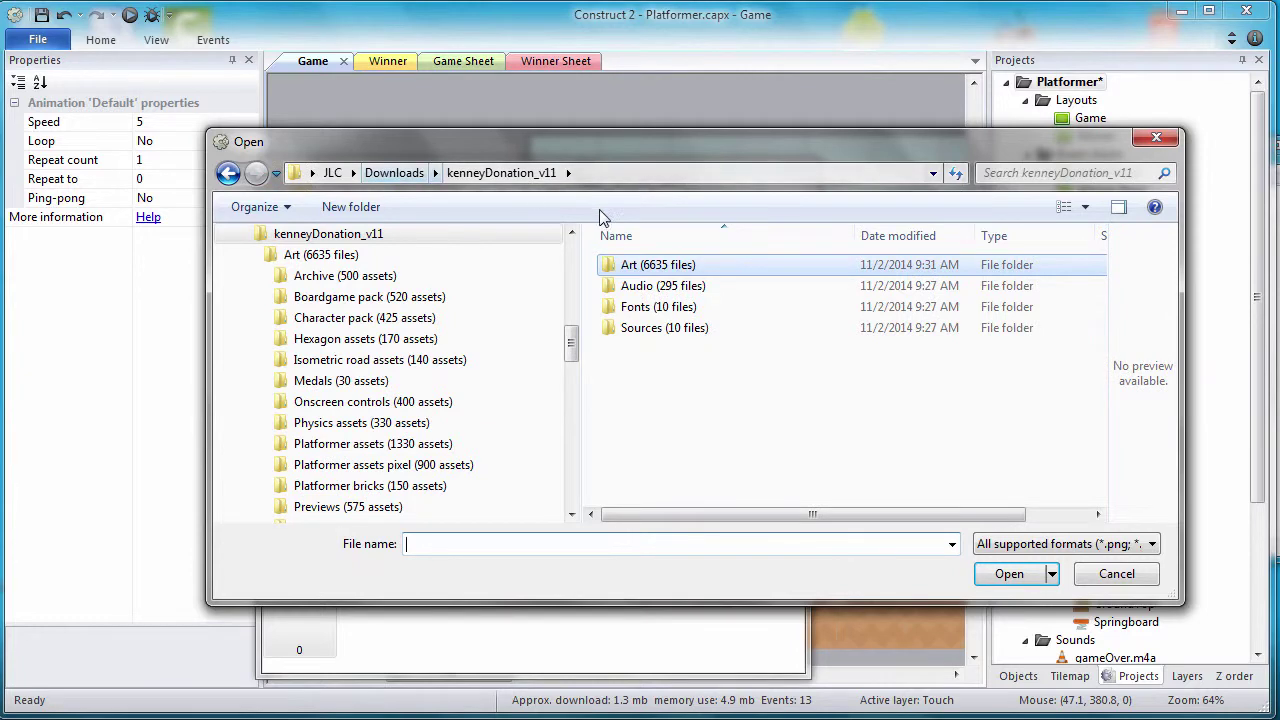
{"action": "double_click", "coordinate": [666, 272]}
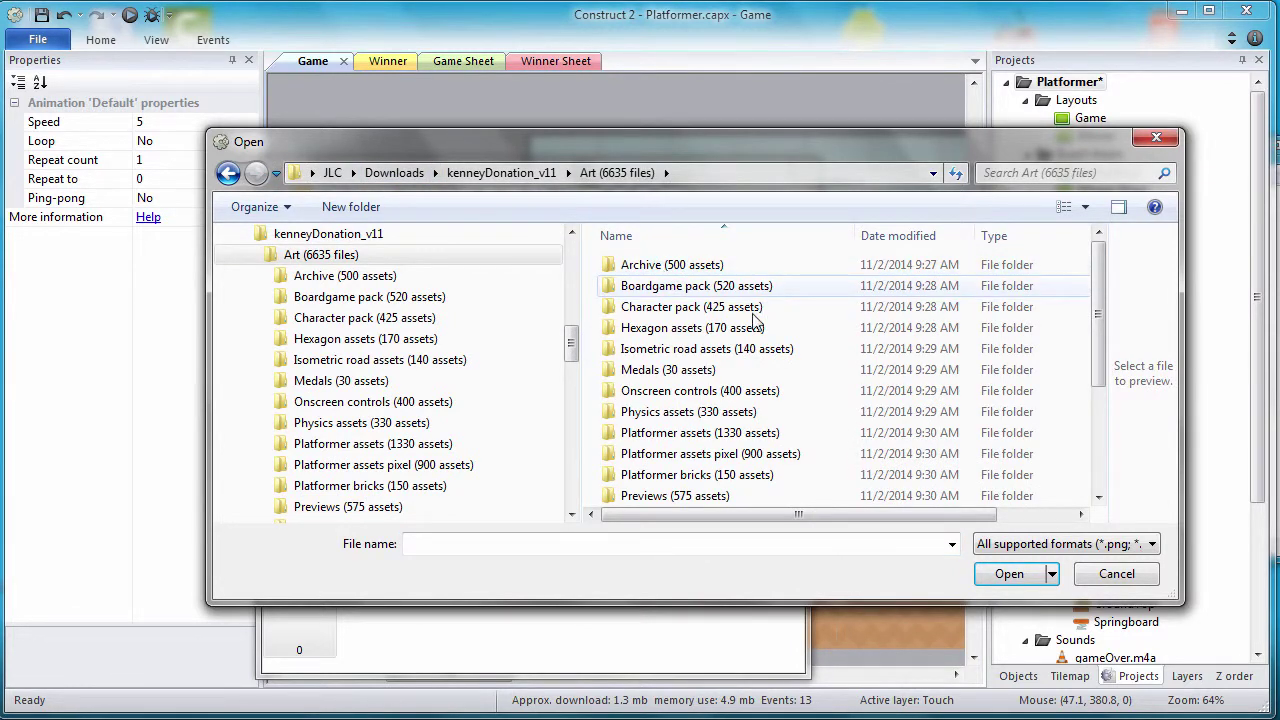
{"action": "double_click", "coordinate": [690, 391]}
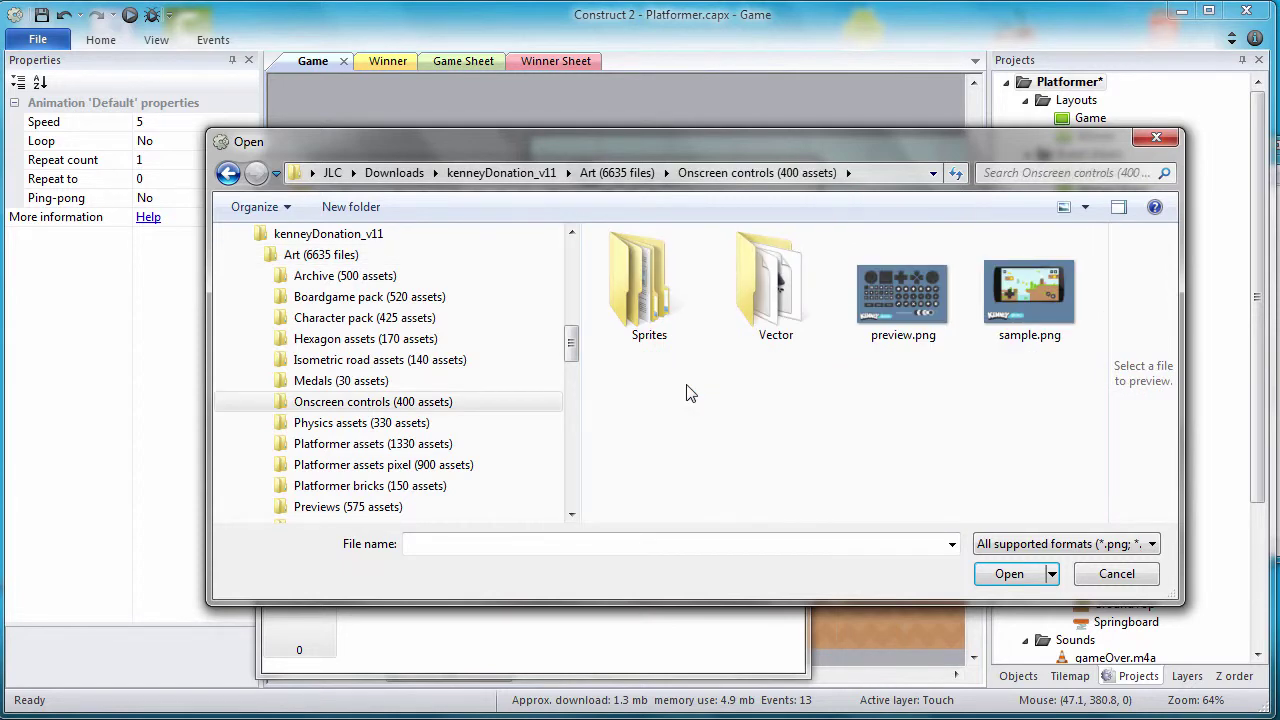
{"action": "double_click", "coordinate": [665, 330]}
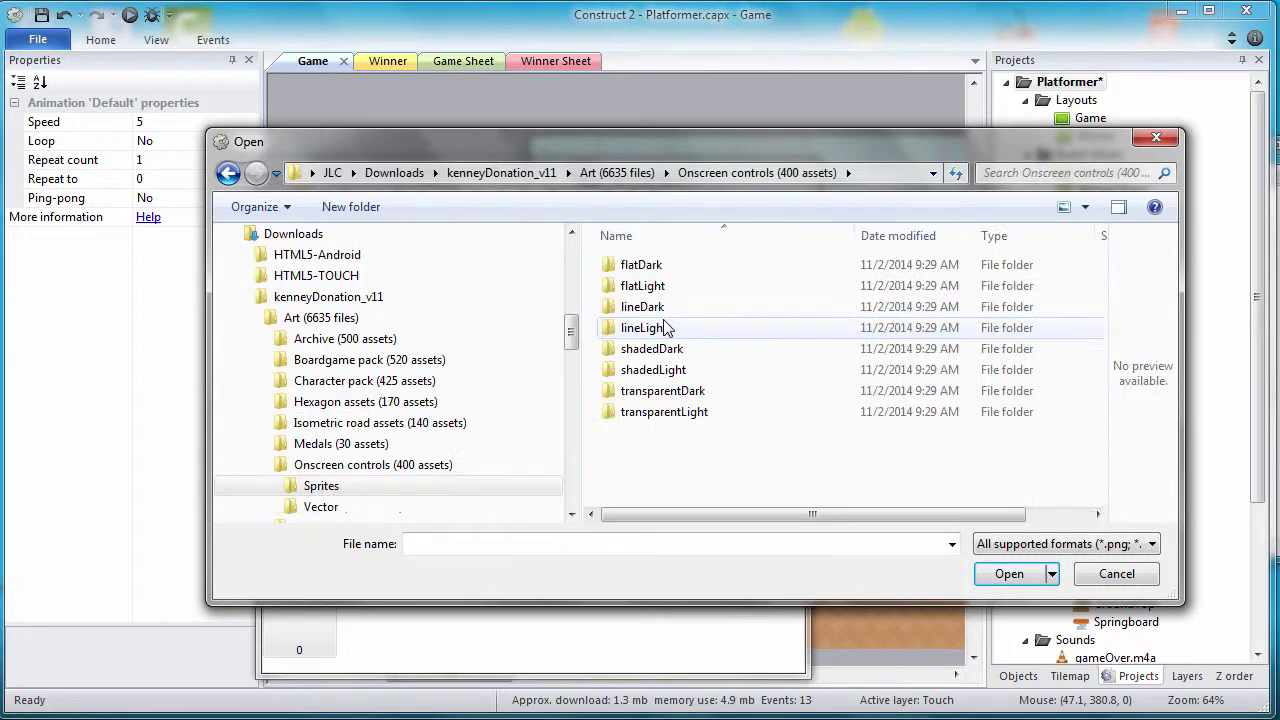
{"action": "double_click", "coordinate": [652, 370]}
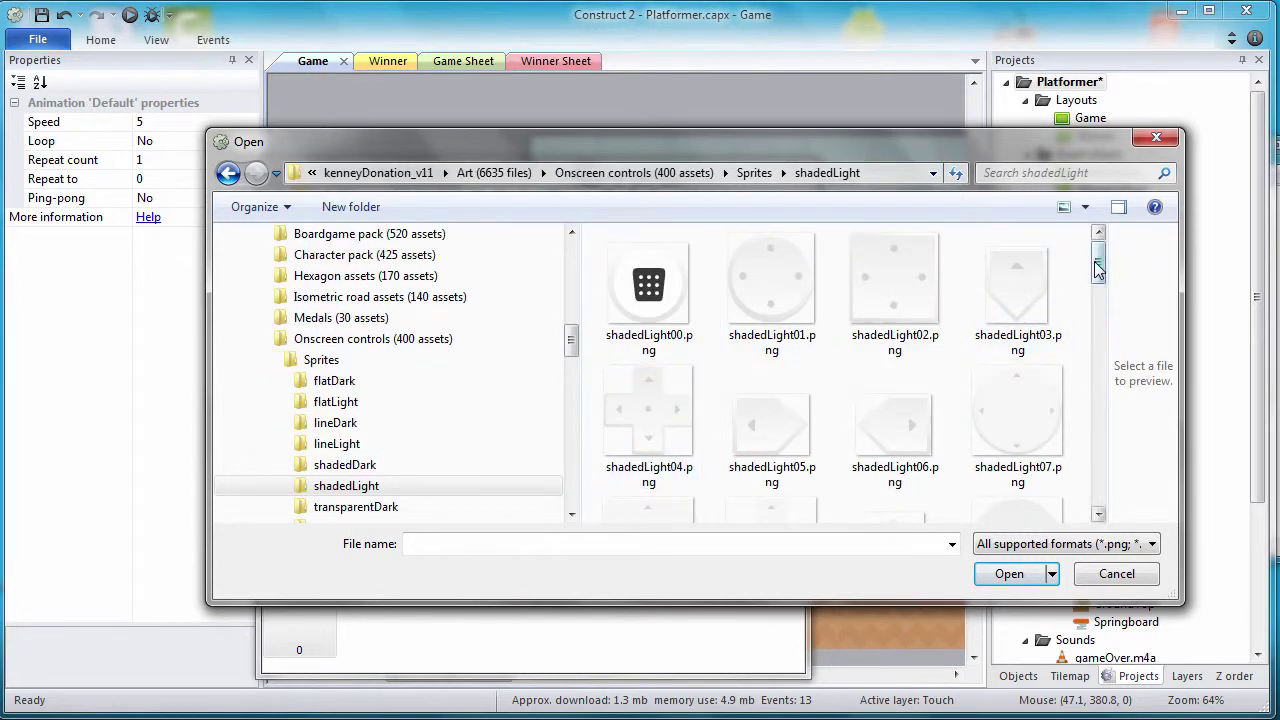
{"action": "left_click_drag", "start_coordinate": [1097, 268], "coordinate": [1110, 373]}
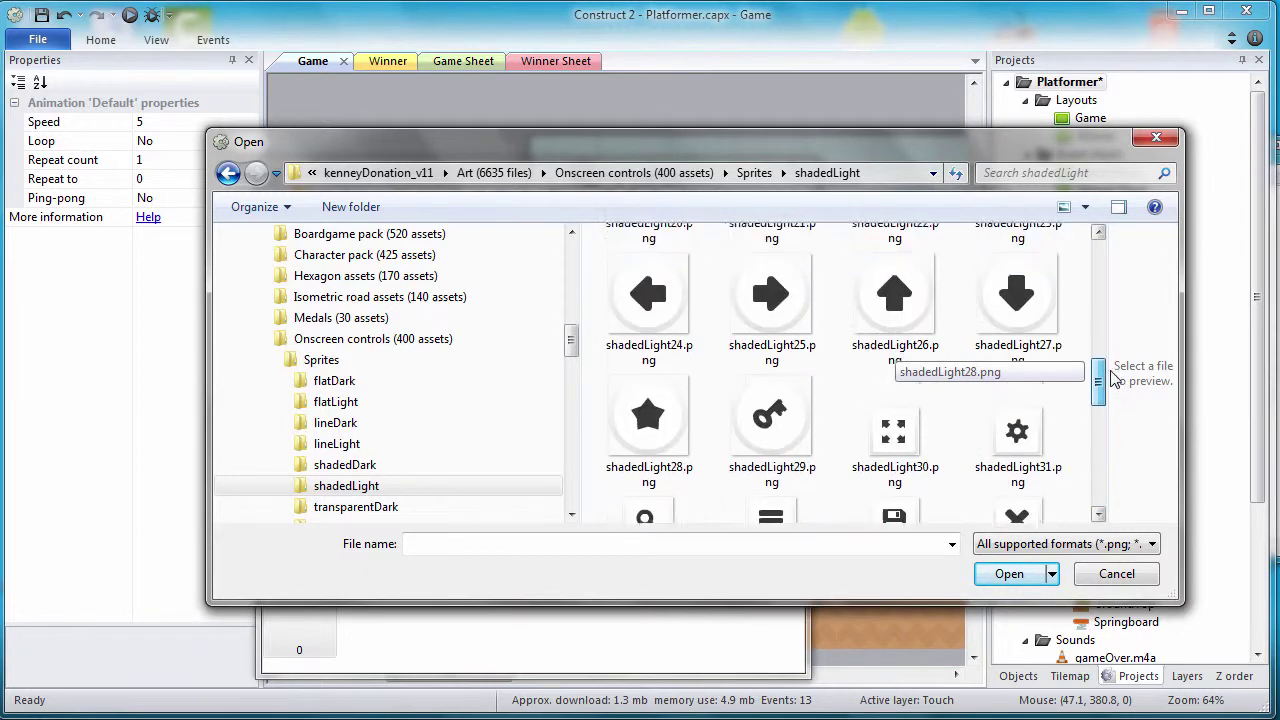
{"action": "left_click", "coordinate": [670, 338]}
{"action": "left_click", "coordinate": [1018, 574]}
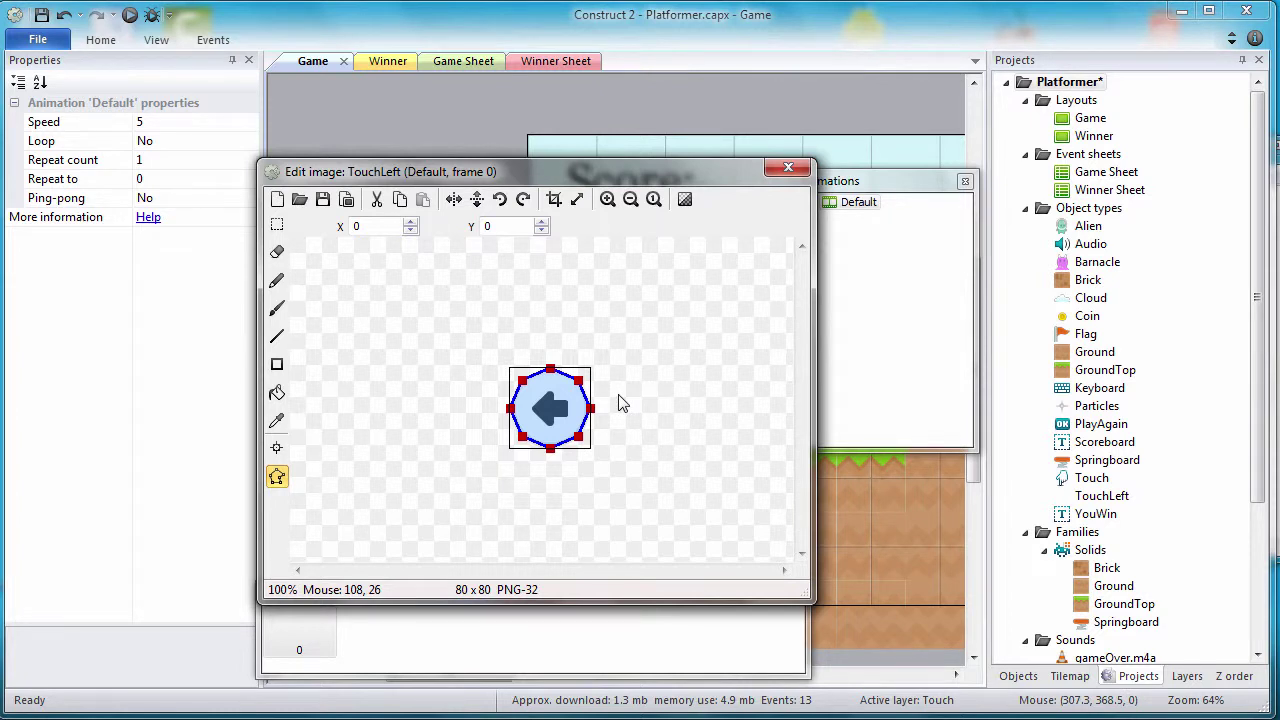
Step: Stretch TouchLeft's collision polygon to the image's corners and close the editor
{"action": "left_click_drag", "start_coordinate": [522, 380], "coordinate": [509, 366]}
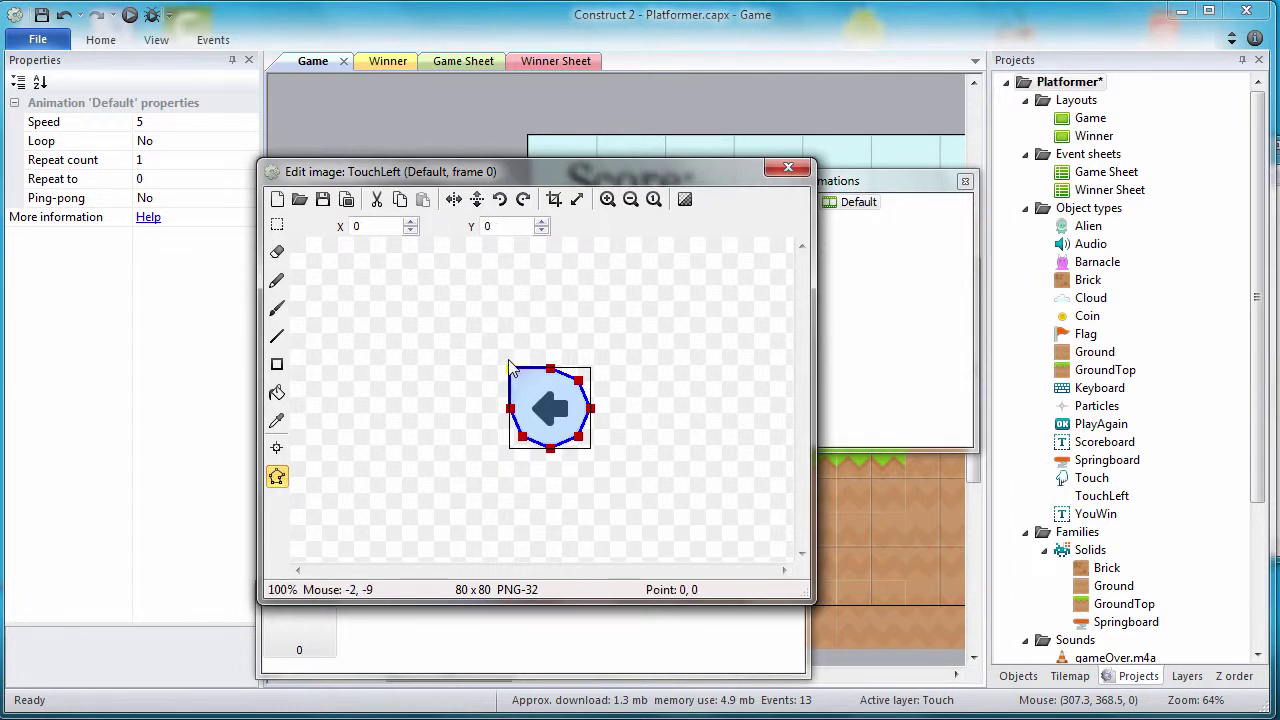
{"action": "left_click_drag", "start_coordinate": [522, 436], "coordinate": [590, 447]}
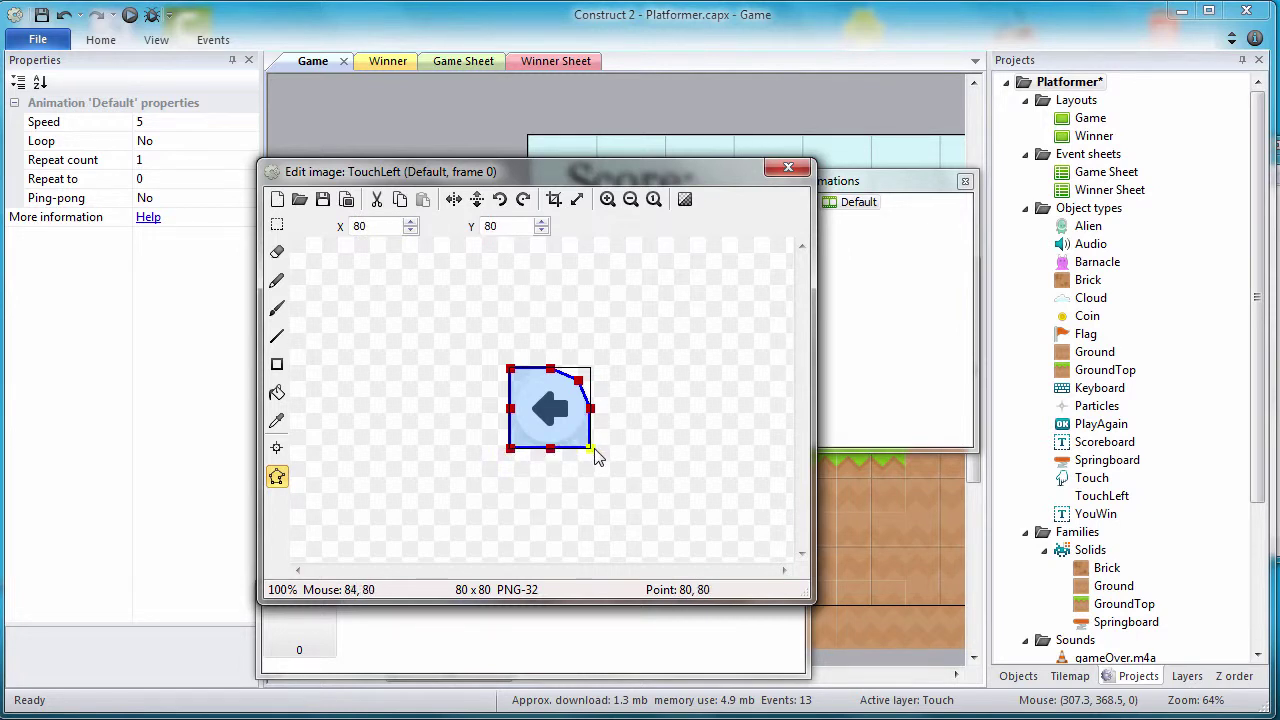
{"action": "left_click_drag", "start_coordinate": [580, 382], "coordinate": [595, 370]}
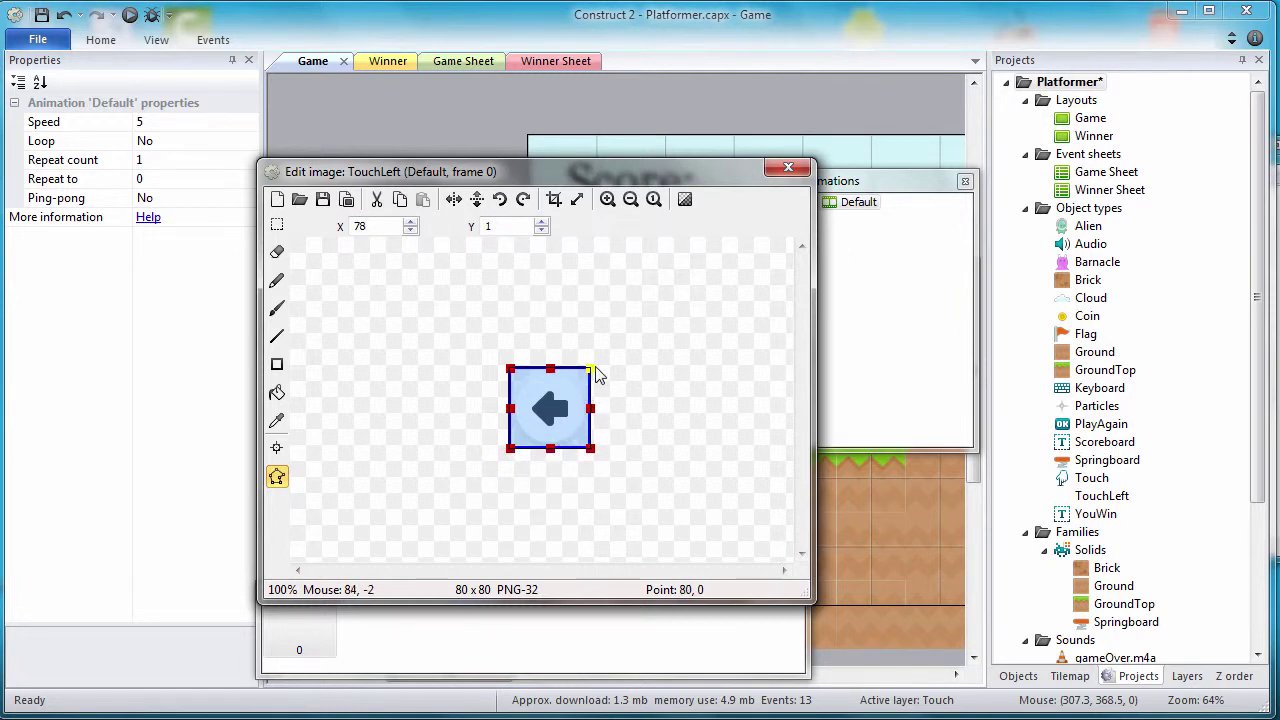
{"action": "left_click", "coordinate": [790, 168]}
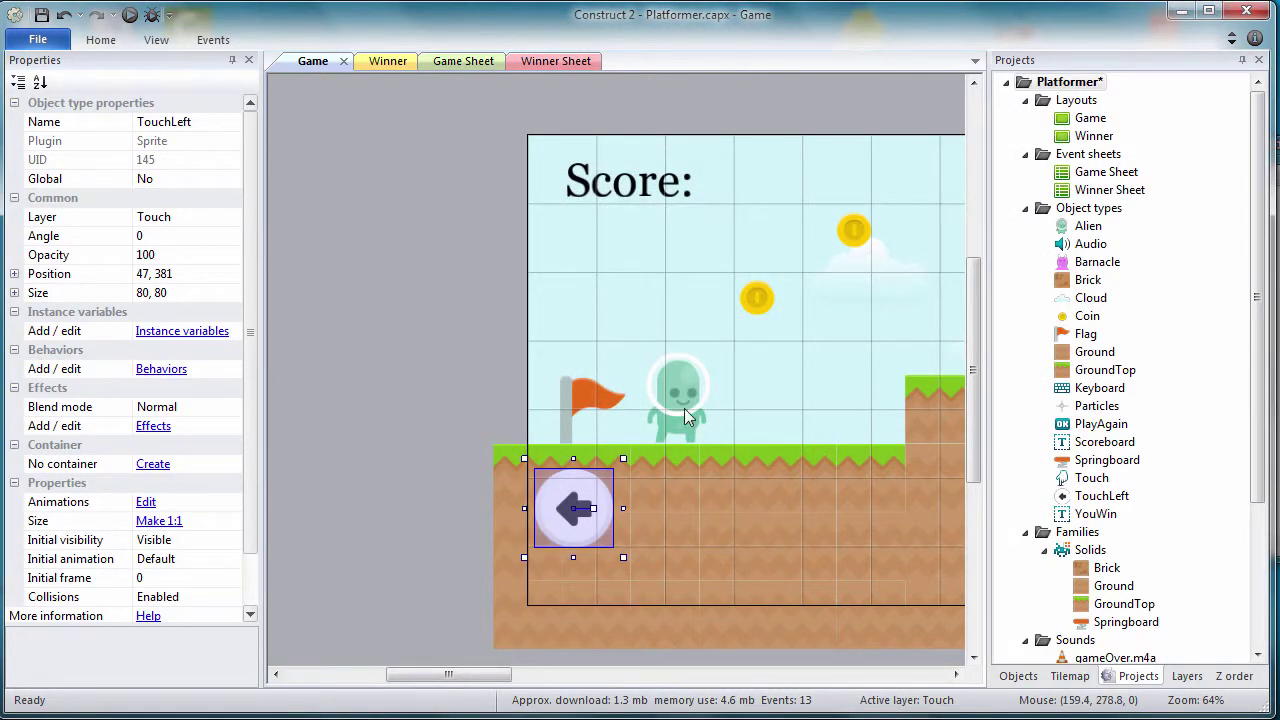
Step: Move TouchLeft to position 93, 400 in the lower left, then deselect it
{"action": "left_click_drag", "start_coordinate": [578, 521], "coordinate": [623, 545]}
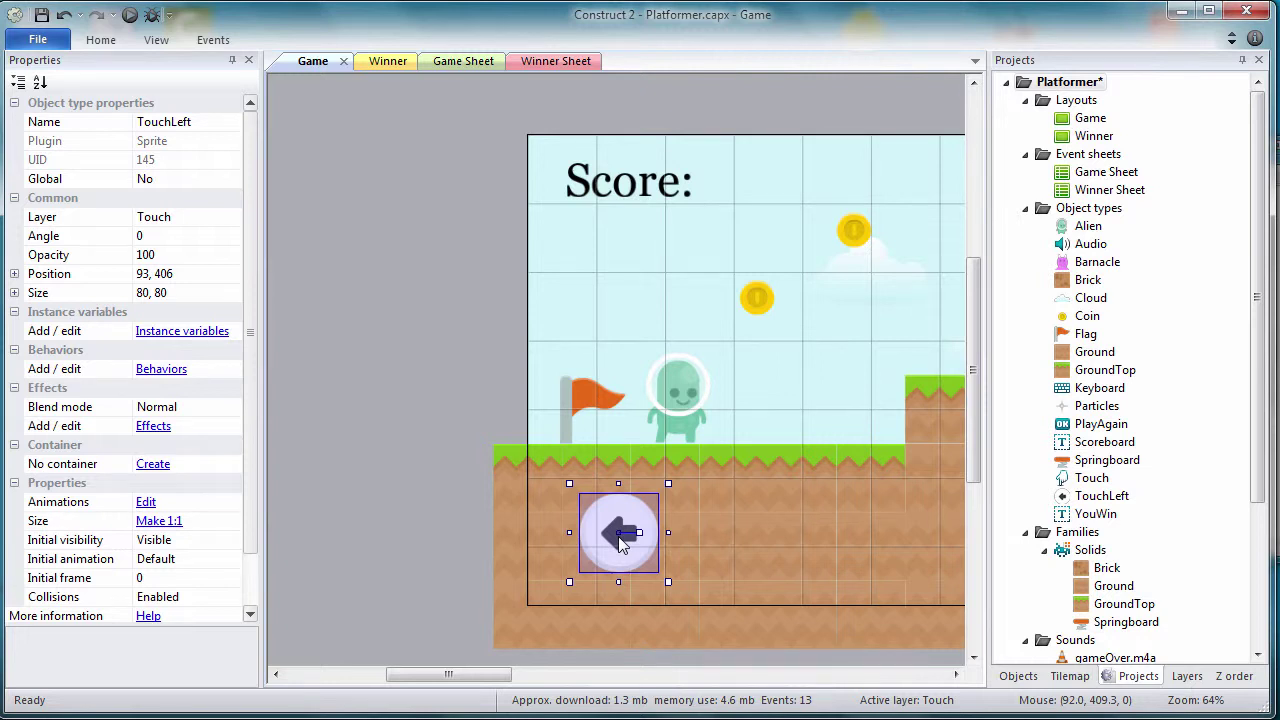
{"action": "left_click", "coordinate": [190, 274]}
{"action": "left_click", "coordinate": [193, 275]}
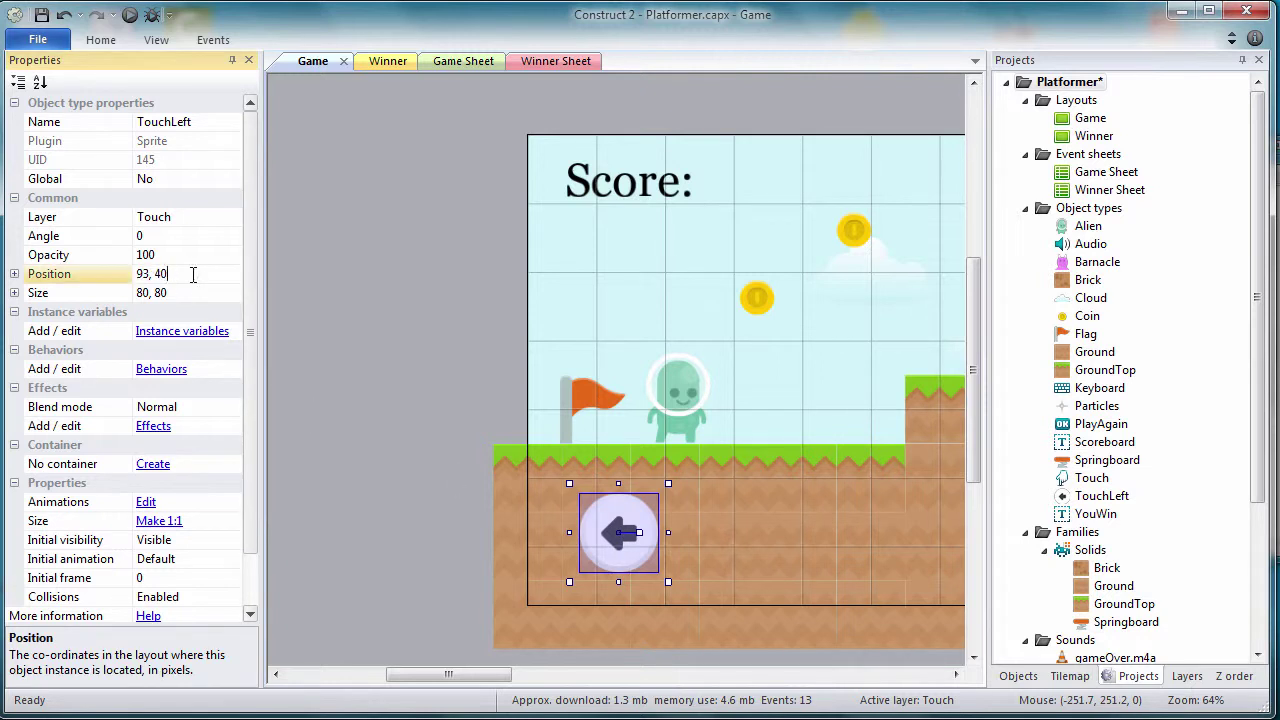
{"action": "key", "text": "Return"}
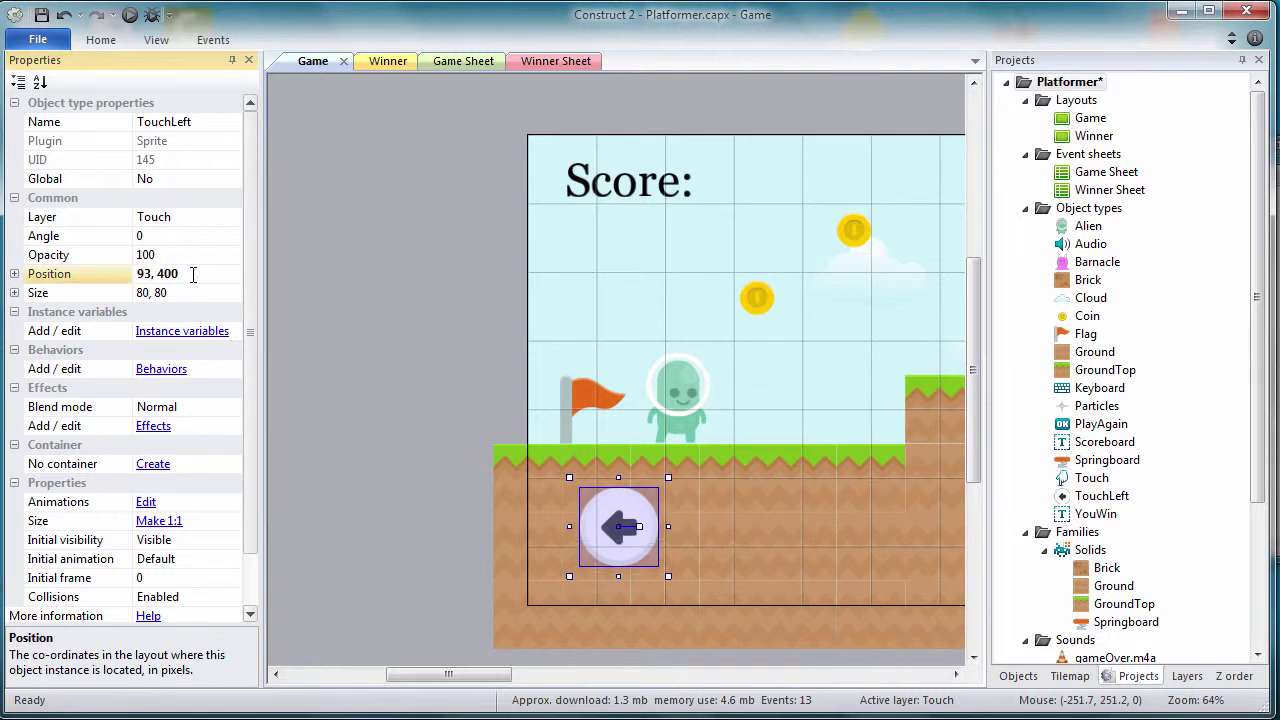
{"action": "left_click", "coordinate": [806, 572]}
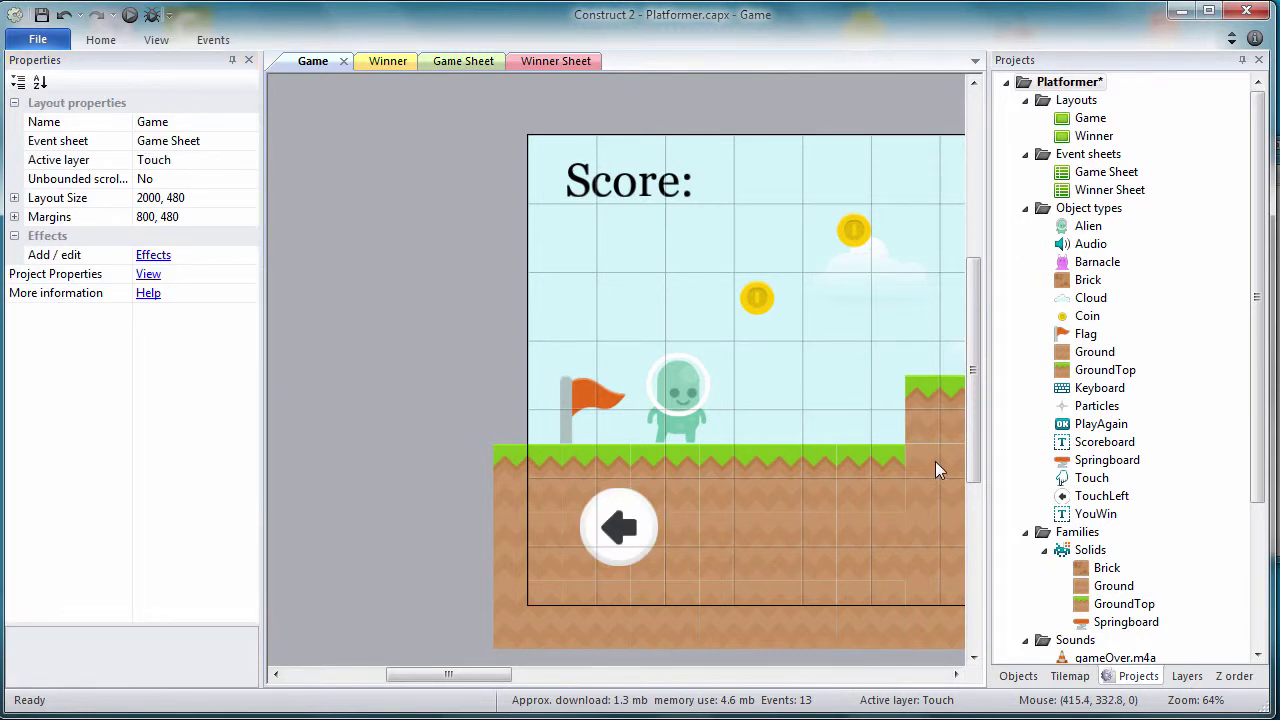
Step: Insert a new Sprite object named TouchRight and place it in the level
{"action": "right_click", "coordinate": [1075, 208]}
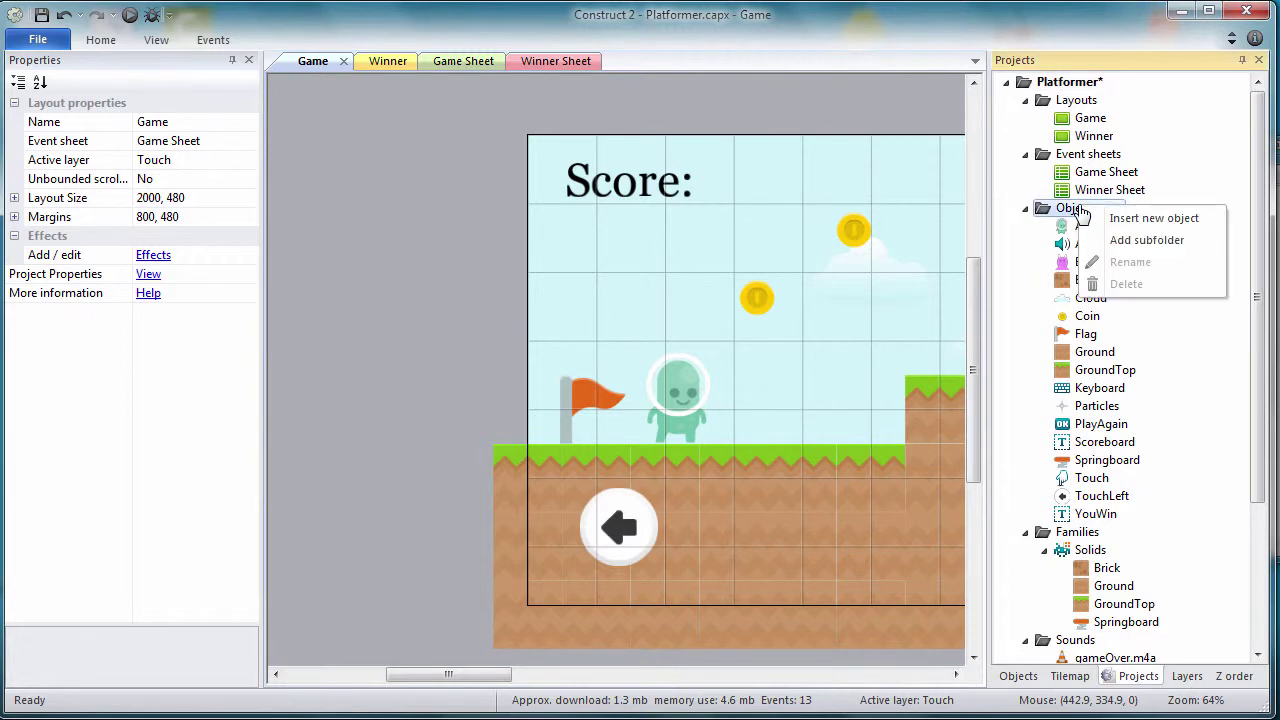
{"action": "left_click", "coordinate": [1110, 218]}
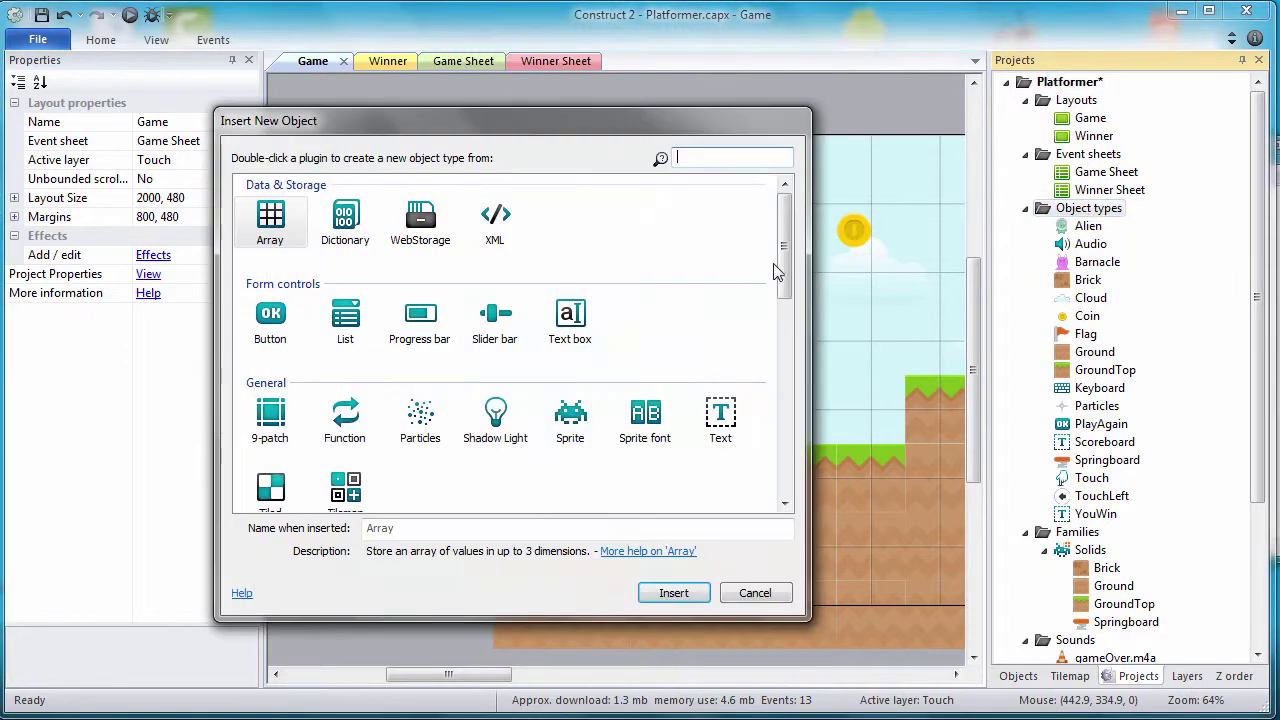
{"action": "left_click", "coordinate": [566, 420]}
{"action": "double_click", "coordinate": [428, 530]}
{"action": "key", "text": "BackSpace"}
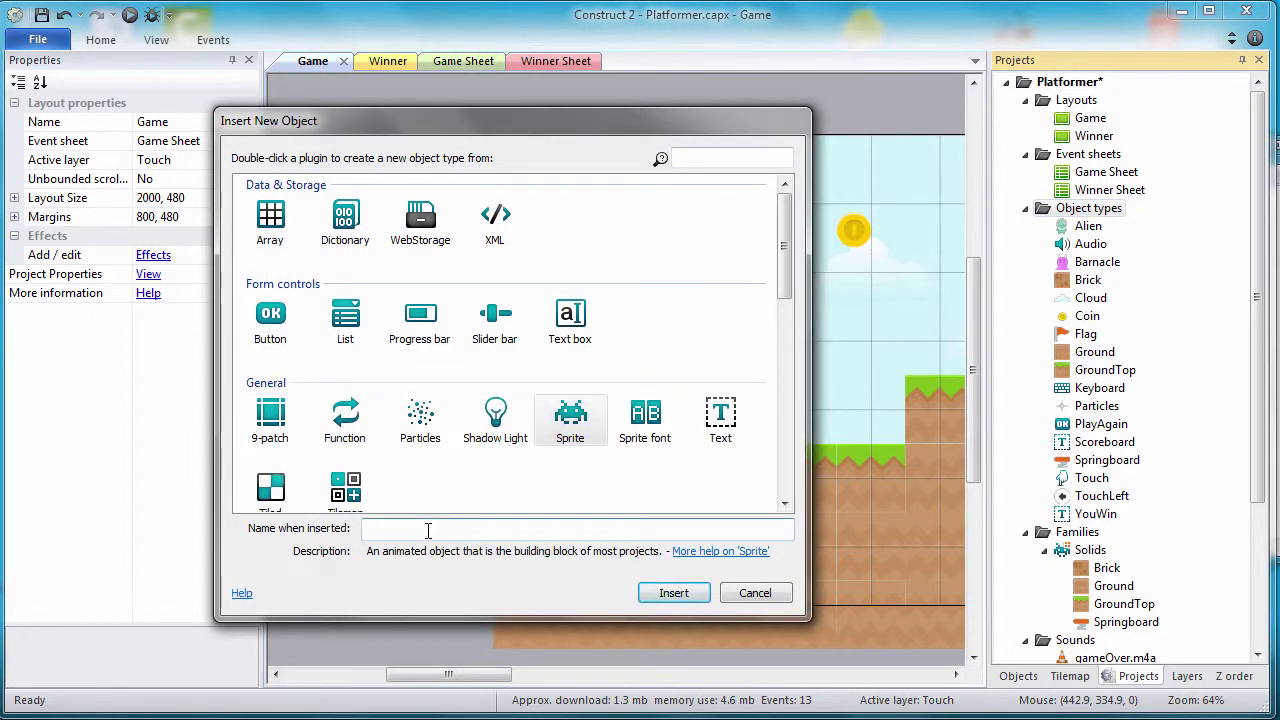
{"action": "type", "text": "T"}
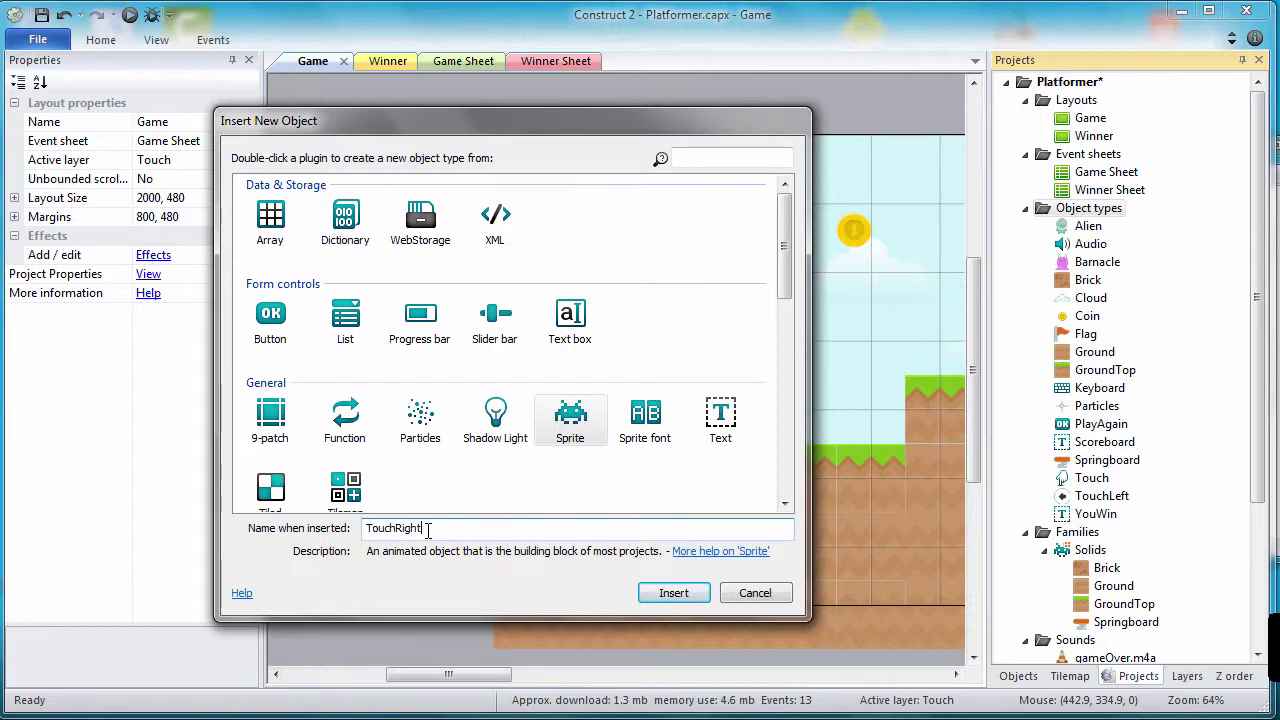
{"action": "type", "text": "ouchRight"}
{"action": "key", "text": "Return"}
{"action": "left_click", "coordinate": [703, 513]}
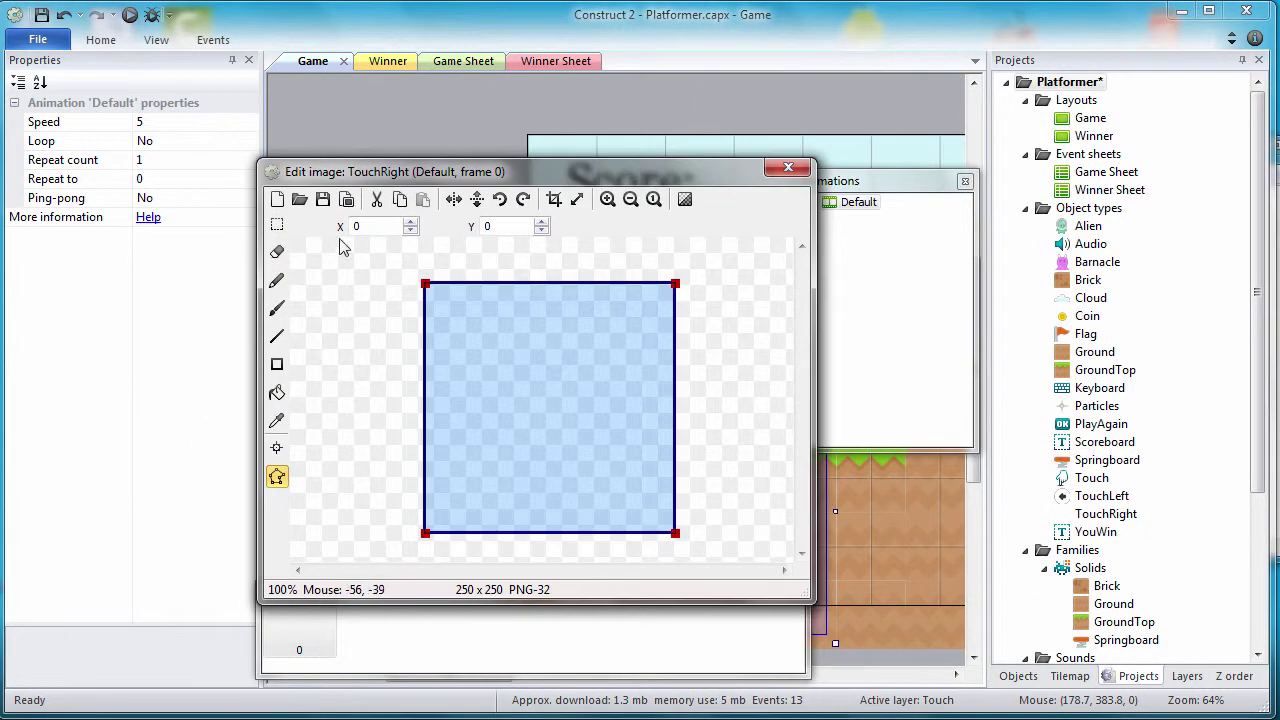
Step: Load shadedLight25.png and stretch its collision polygon to the image corners
{"action": "left_click", "coordinate": [299, 199]}
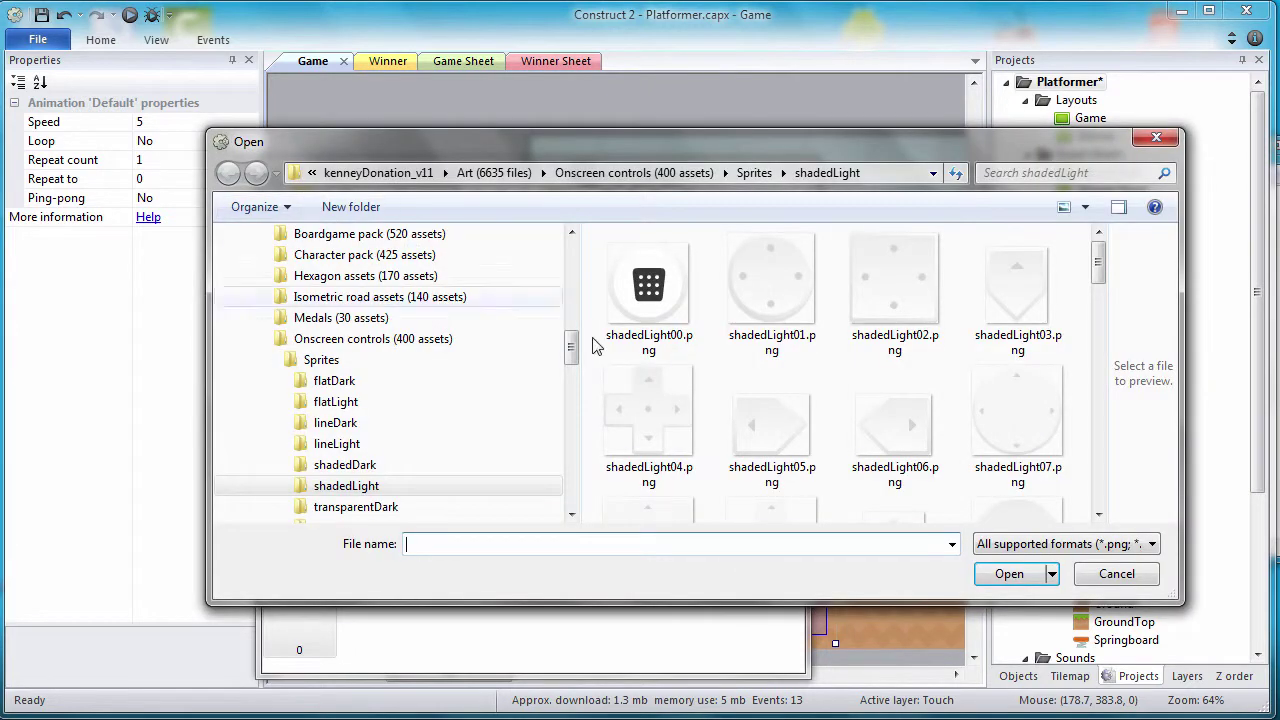
{"action": "left_click_drag", "start_coordinate": [1097, 264], "coordinate": [1099, 361]}
{"action": "left_click", "coordinate": [771, 400]}
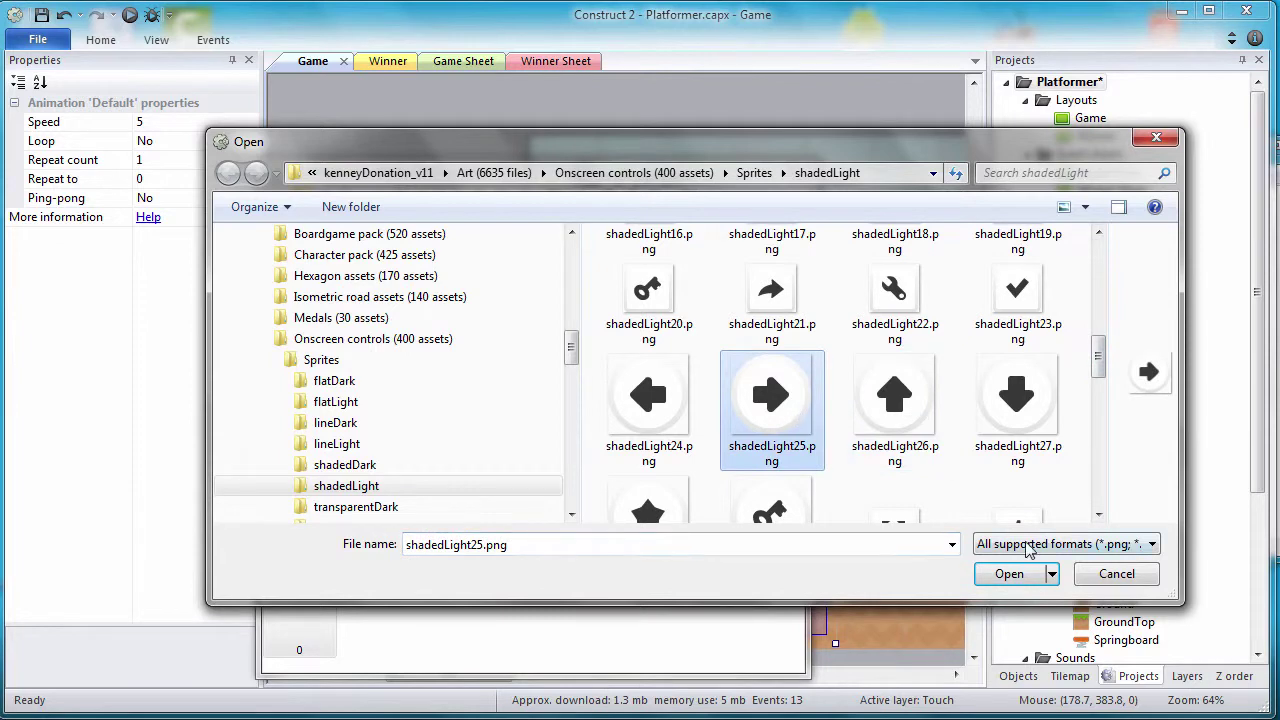
{"action": "left_click", "coordinate": [1025, 573]}
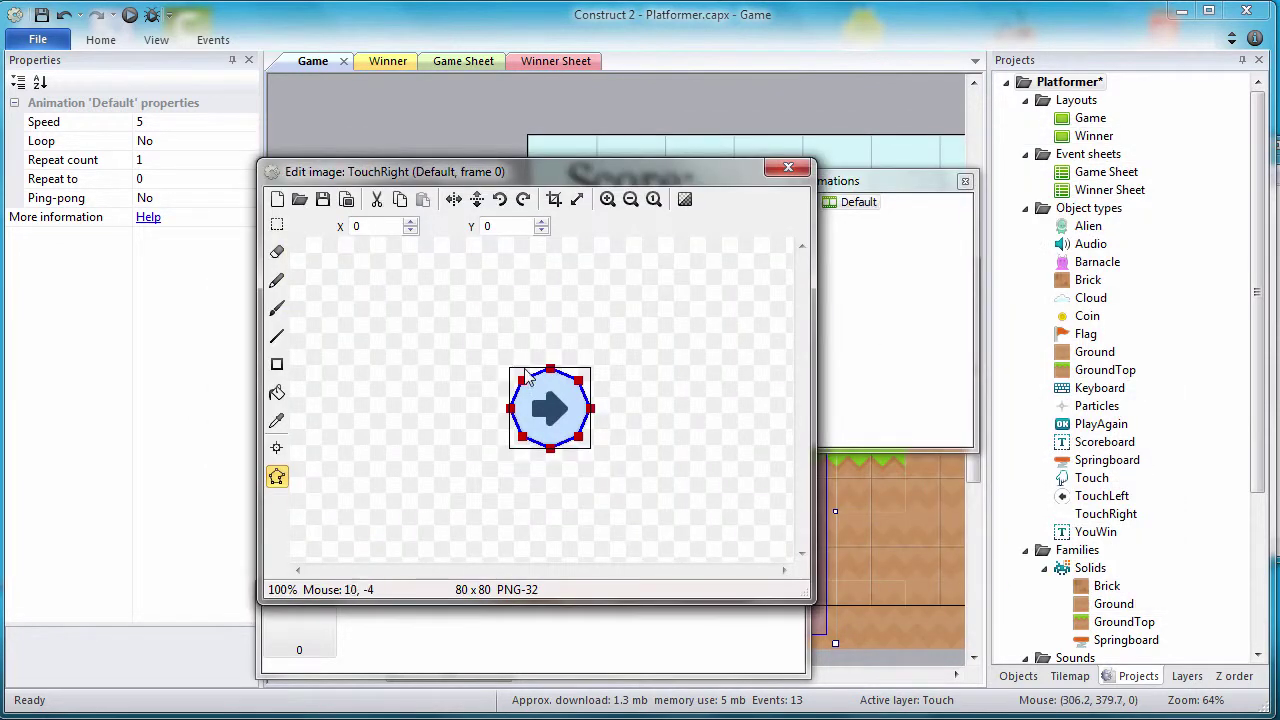
{"action": "left_click_drag", "start_coordinate": [522, 379], "coordinate": [510, 368]}
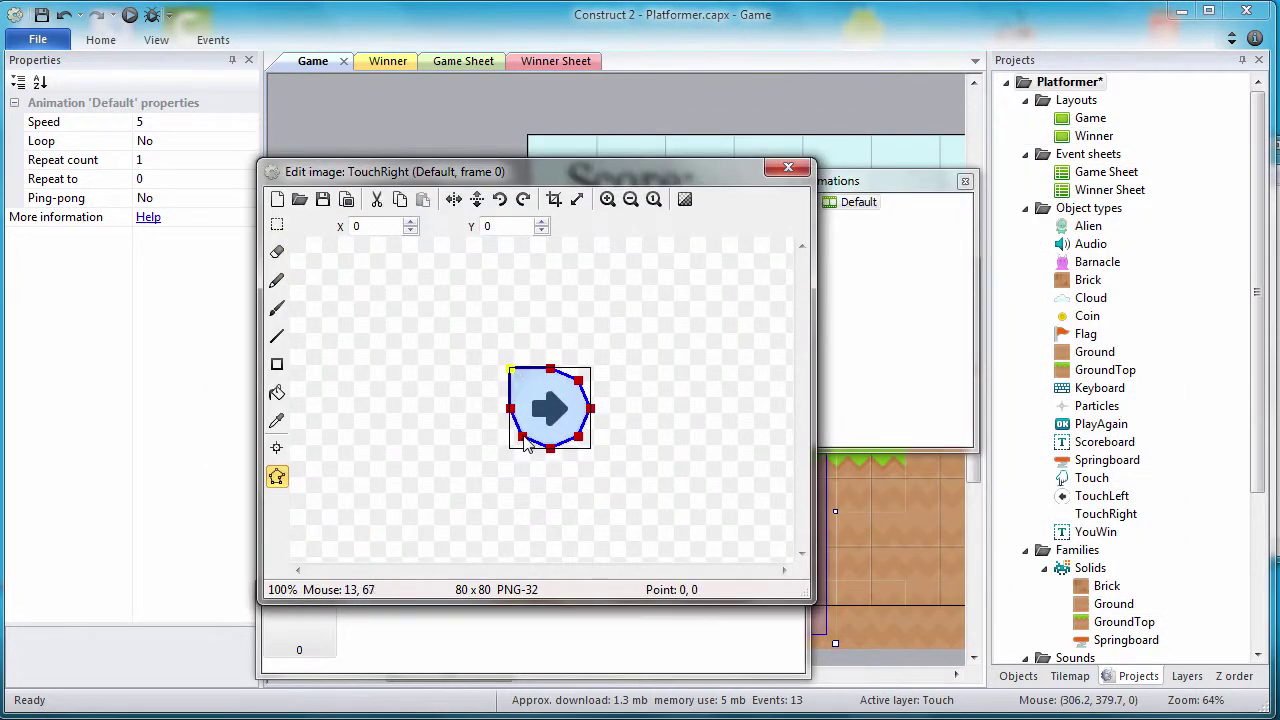
{"action": "left_click_drag", "start_coordinate": [522, 438], "coordinate": [600, 449]}
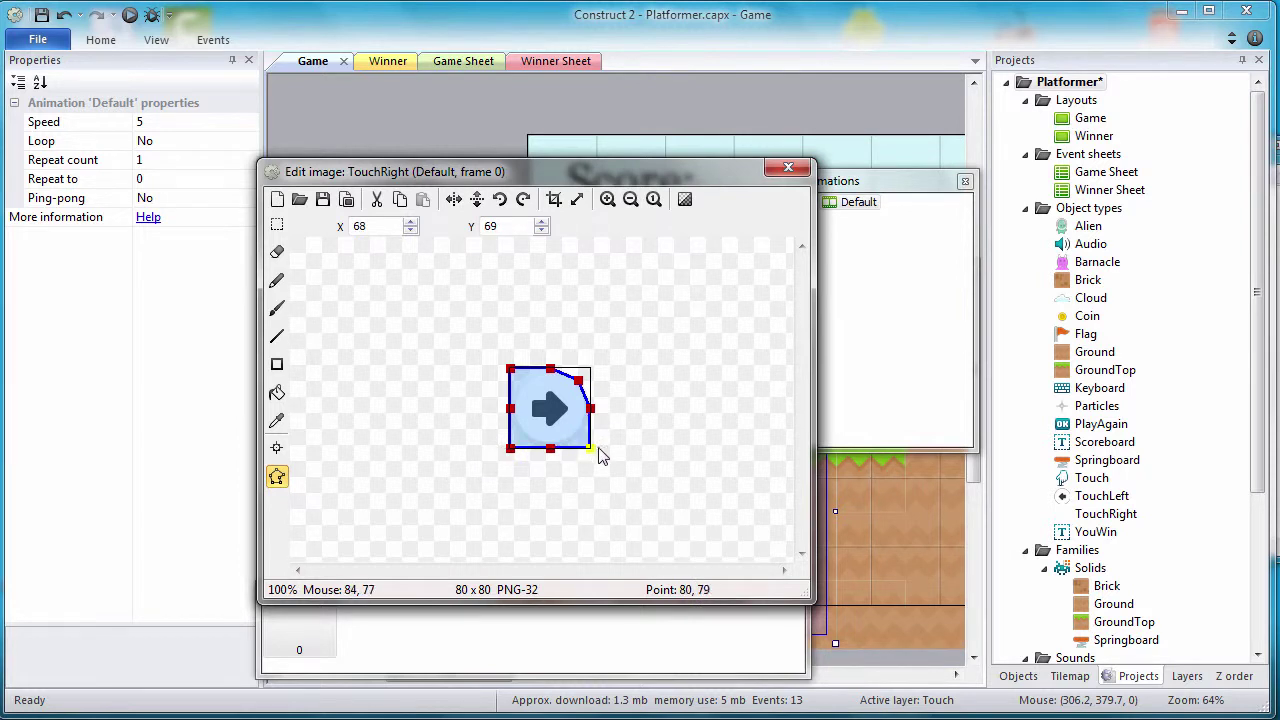
{"action": "left_click_drag", "start_coordinate": [578, 380], "coordinate": [591, 371]}
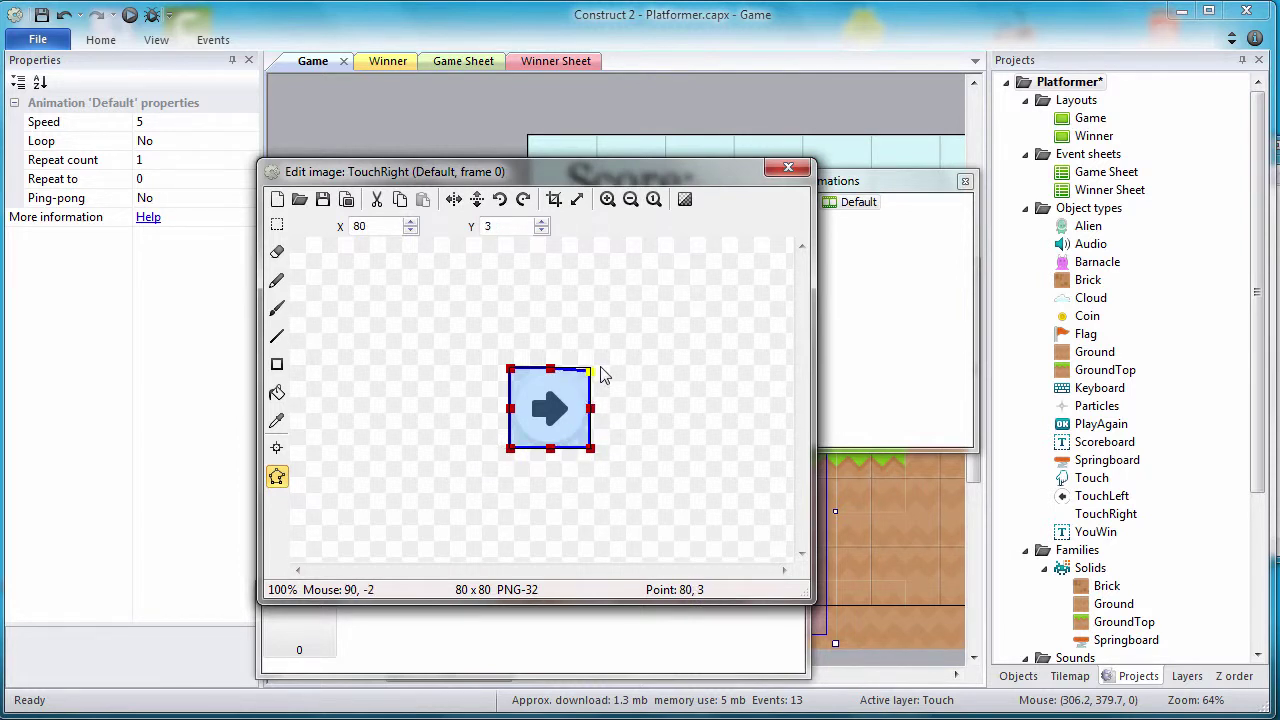
{"action": "key", "text": "Up"}
{"action": "key", "text": "Up"}
{"action": "key", "text": "Up"}
{"action": "left_click", "coordinate": [786, 168]}
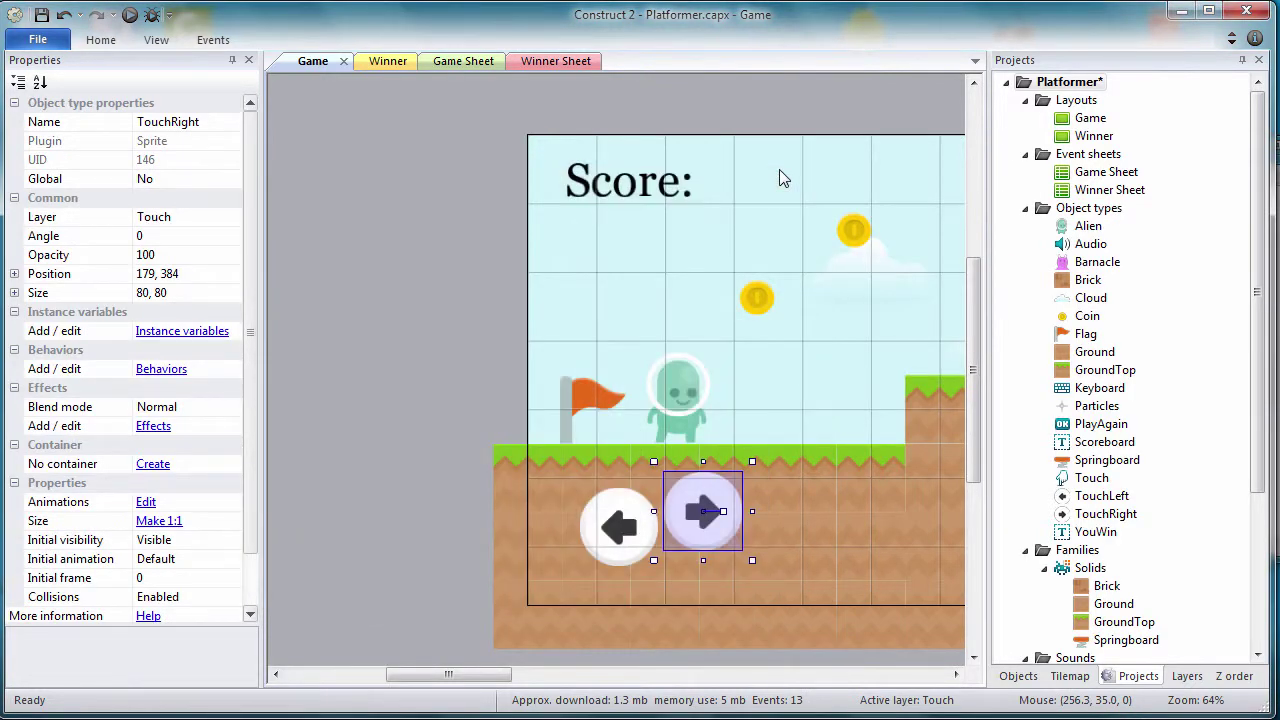
Step: Nudge TouchRight to 230, 400 beside the left-arrow button
{"action": "key", "text": "Right"}
{"action": "key", "text": "Right"}
{"action": "key", "text": "Right"}
{"action": "key", "text": "Right"}
{"action": "key", "text": "Right"}
{"action": "key", "text": "Right"}
{"action": "key", "text": "Right"}
{"action": "key", "text": "Right"}
{"action": "key", "text": "Right"}
{"action": "key", "text": "Right"}
{"action": "key", "text": "Right"}
{"action": "key", "text": "Right"}
{"action": "key", "text": "Right"}
{"action": "key", "text": "Right"}
{"action": "key", "text": "Right"}
{"action": "key", "text": "Right"}
{"action": "key", "text": "Right"}
{"action": "key", "text": "Right"}
{"action": "key", "text": "Right"}
{"action": "key", "text": "Right"}
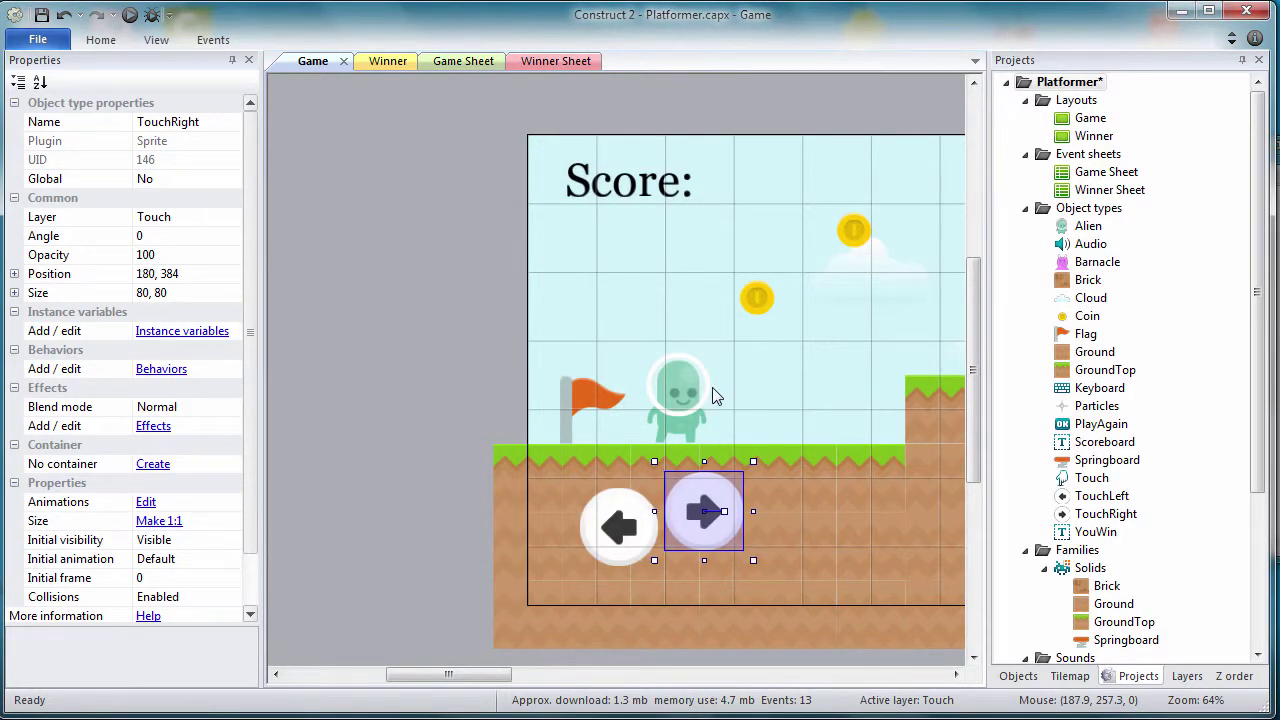
{"action": "key", "text": "Right"}
{"action": "key", "text": "Right"}
{"action": "key", "text": "Right"}
{"action": "key", "text": "Right"}
{"action": "key", "text": "Right"}
{"action": "key", "text": "Right"}
{"action": "key", "text": "Right"}
{"action": "key", "text": "Right"}
{"action": "key", "text": "Right"}
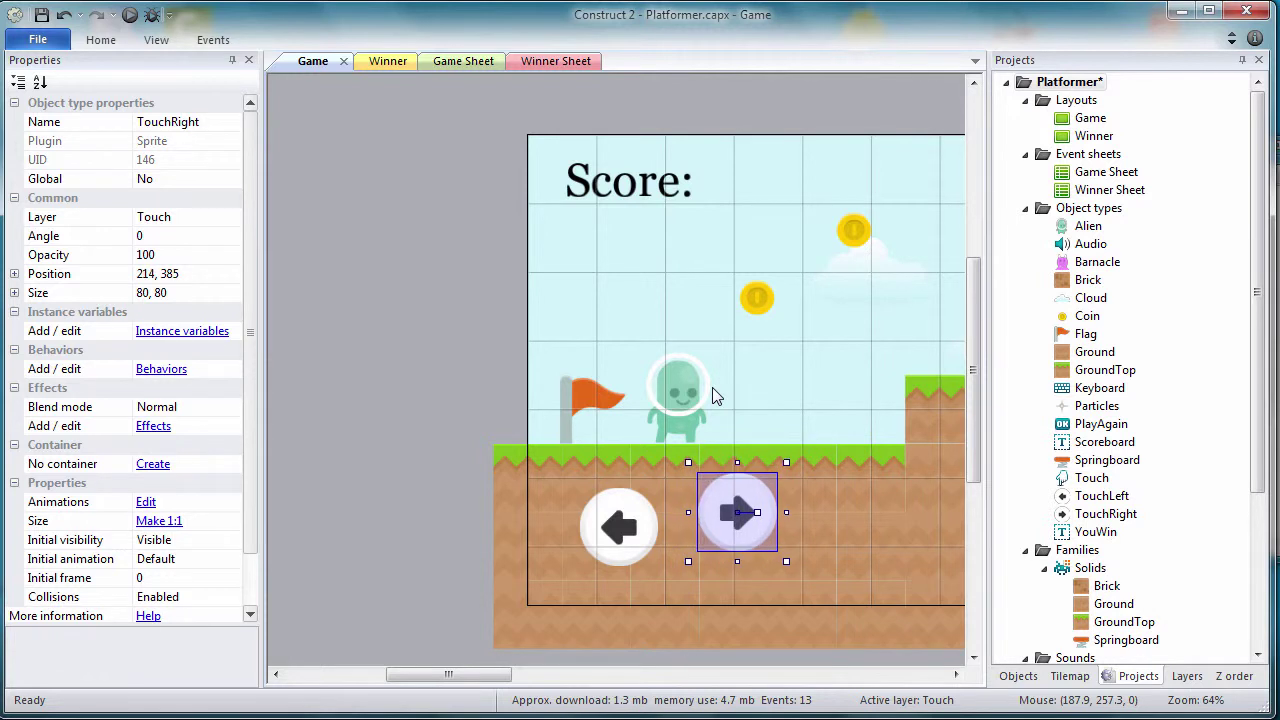
{"action": "key", "text": "Down"}
{"action": "key", "text": "Down"}
{"action": "key", "text": "Down"}
{"action": "key", "text": "Down"}
{"action": "key", "text": "Down"}
{"action": "key", "text": "Down"}
{"action": "key", "text": "Down"}
{"action": "key", "text": "Down"}
{"action": "key", "text": "Down"}
{"action": "key", "text": "Down"}
{"action": "key", "text": "Down"}
{"action": "key", "text": "Down"}
{"action": "key", "text": "Down"}
{"action": "key", "text": "Down"}
{"action": "key", "text": "Down"}
{"action": "key", "text": "Down"}
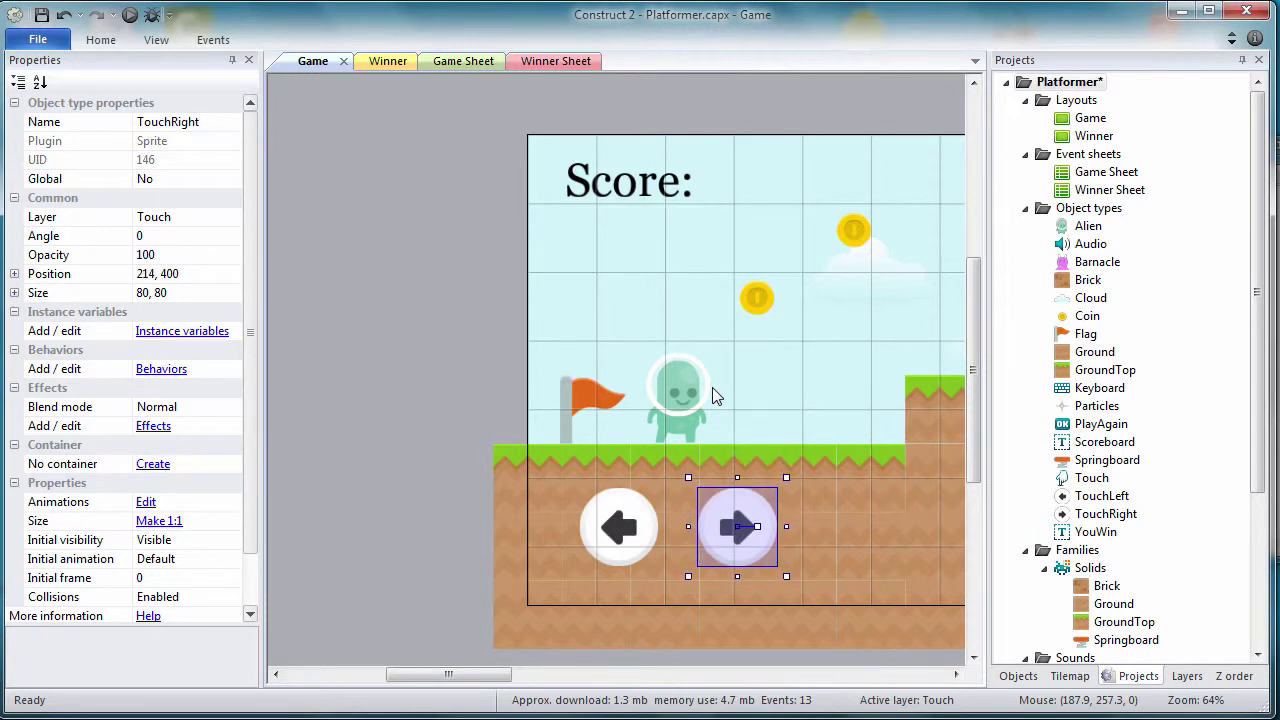
{"action": "key", "text": "Right"}
{"action": "key", "text": "Right"}
{"action": "key", "text": "Right"}
{"action": "key", "text": "Right"}
{"action": "key", "text": "Right"}
{"action": "key", "text": "Right"}
{"action": "key", "text": "Right"}
{"action": "key", "text": "Right"}
{"action": "key", "text": "Right"}
{"action": "key", "text": "Right"}
{"action": "key", "text": "Right"}
{"action": "key", "text": "Right"}
{"action": "key", "text": "Right"}
{"action": "key", "text": "Right"}
{"action": "key", "text": "Right"}
{"action": "key", "text": "Right"}
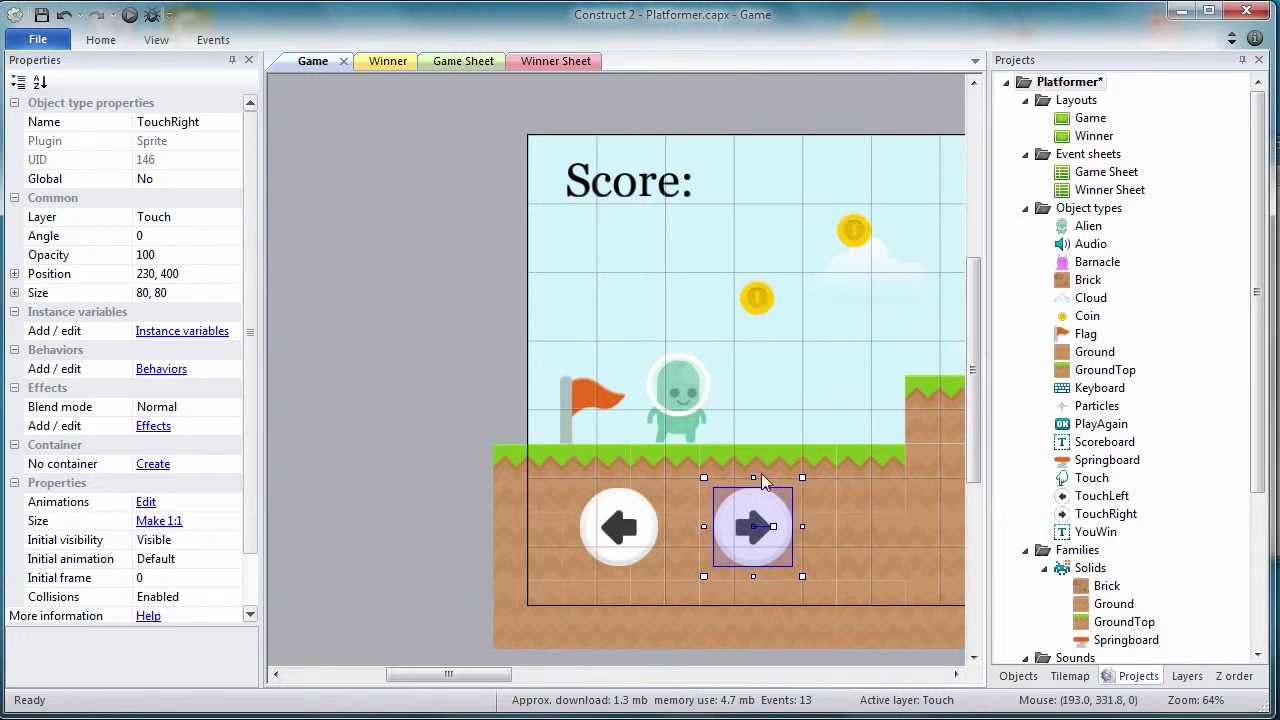
{"action": "left_click", "coordinate": [872, 517]}
{"action": "left_click_drag", "start_coordinate": [465, 677], "coordinate": [517, 683]}
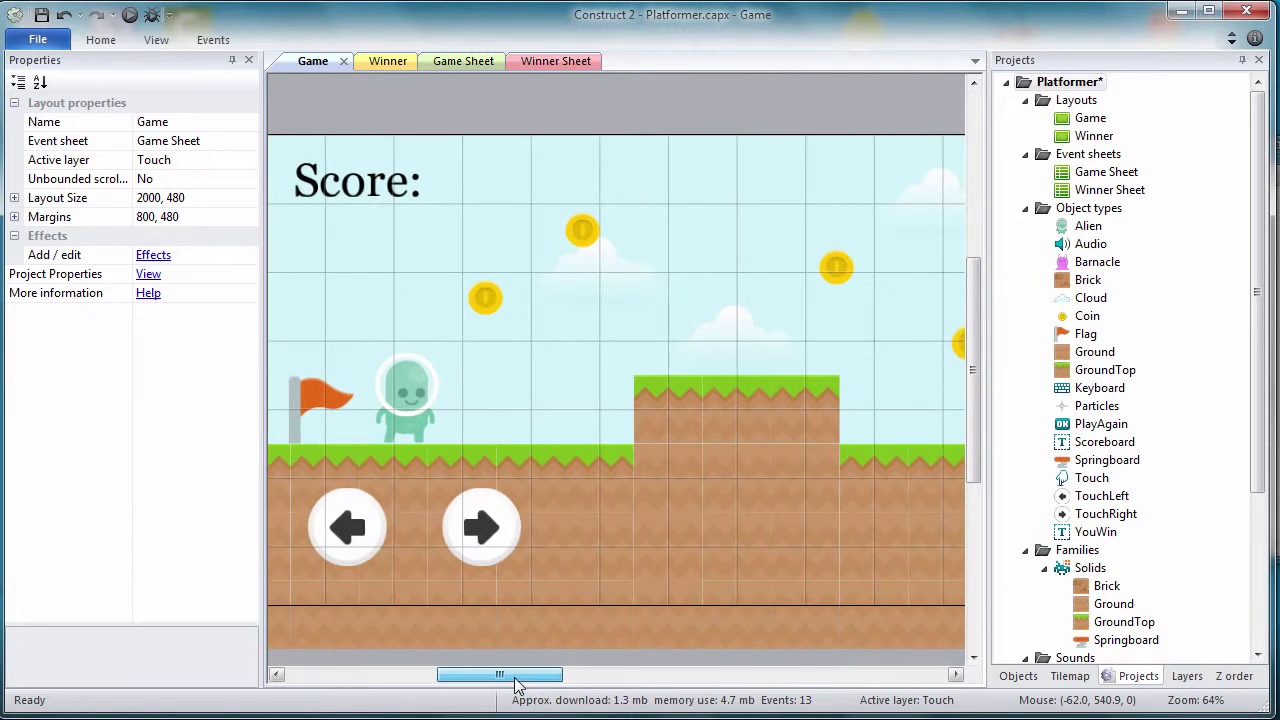
{"action": "left_click_drag", "start_coordinate": [517, 684], "coordinate": [521, 686]}
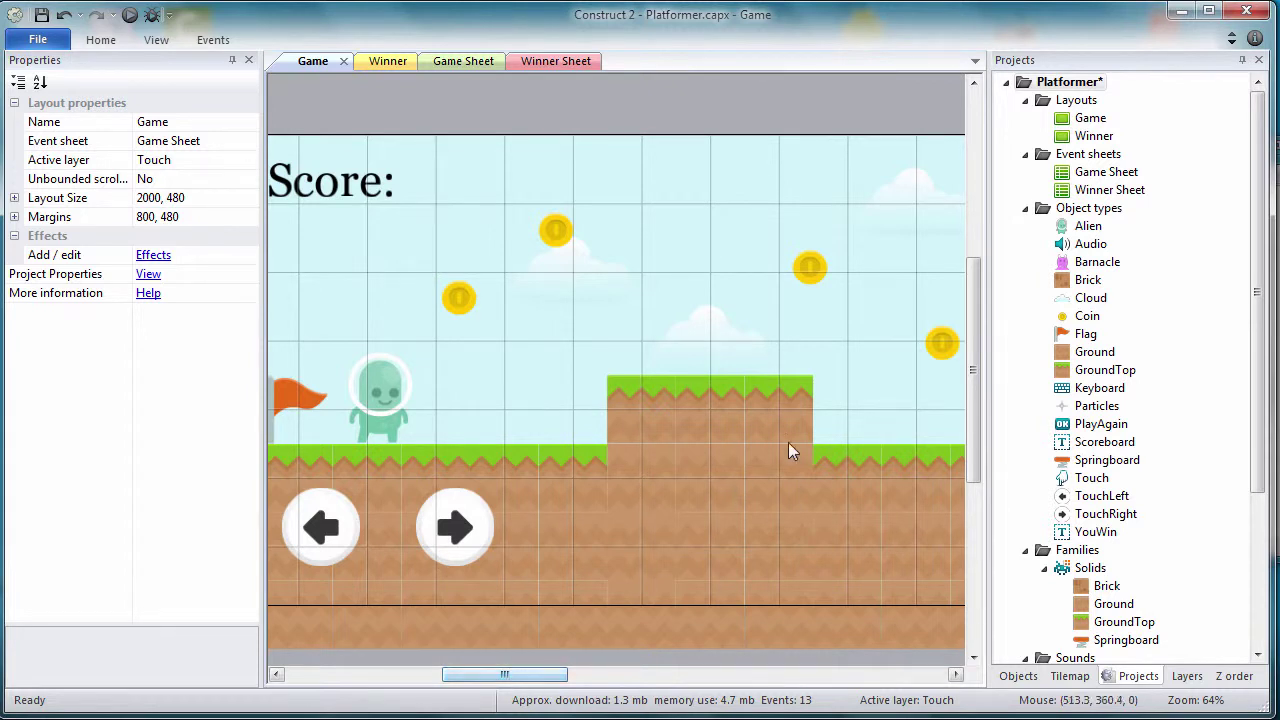
Step: Insert a new Sprite object named TouchUp and place it in the level
{"action": "right_click", "coordinate": [1081, 215]}
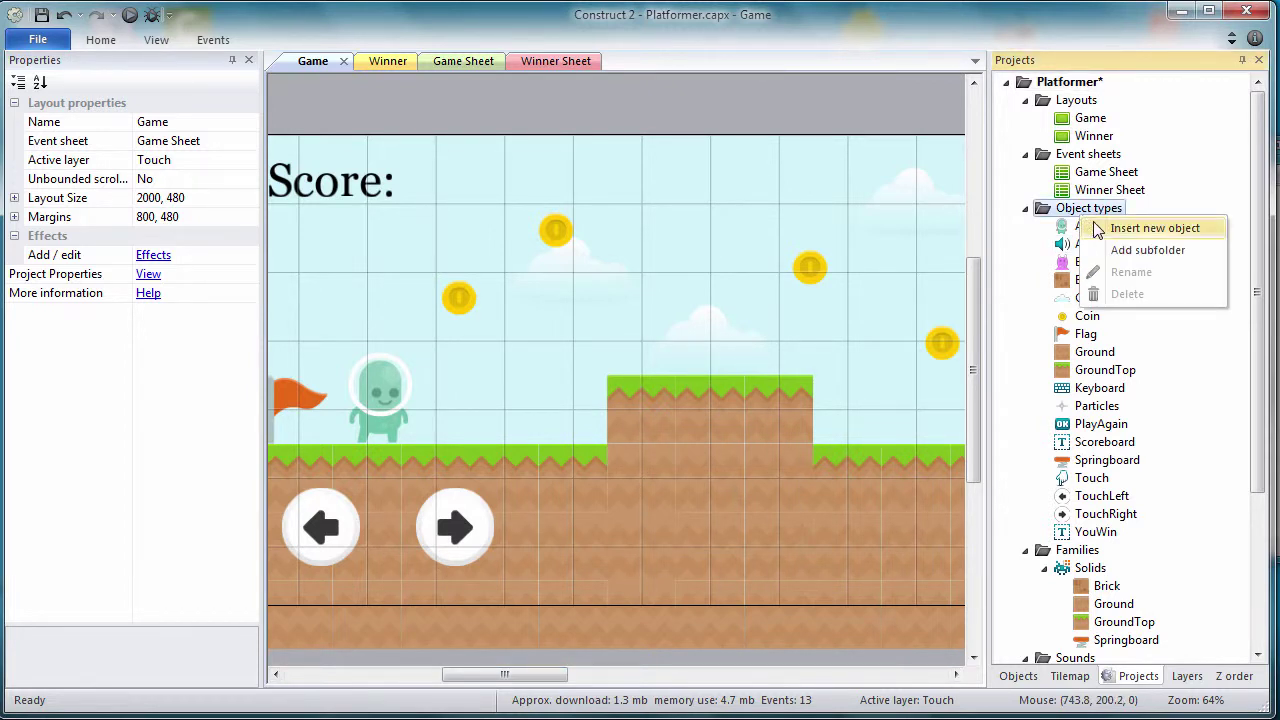
{"action": "left_click", "coordinate": [1098, 231]}
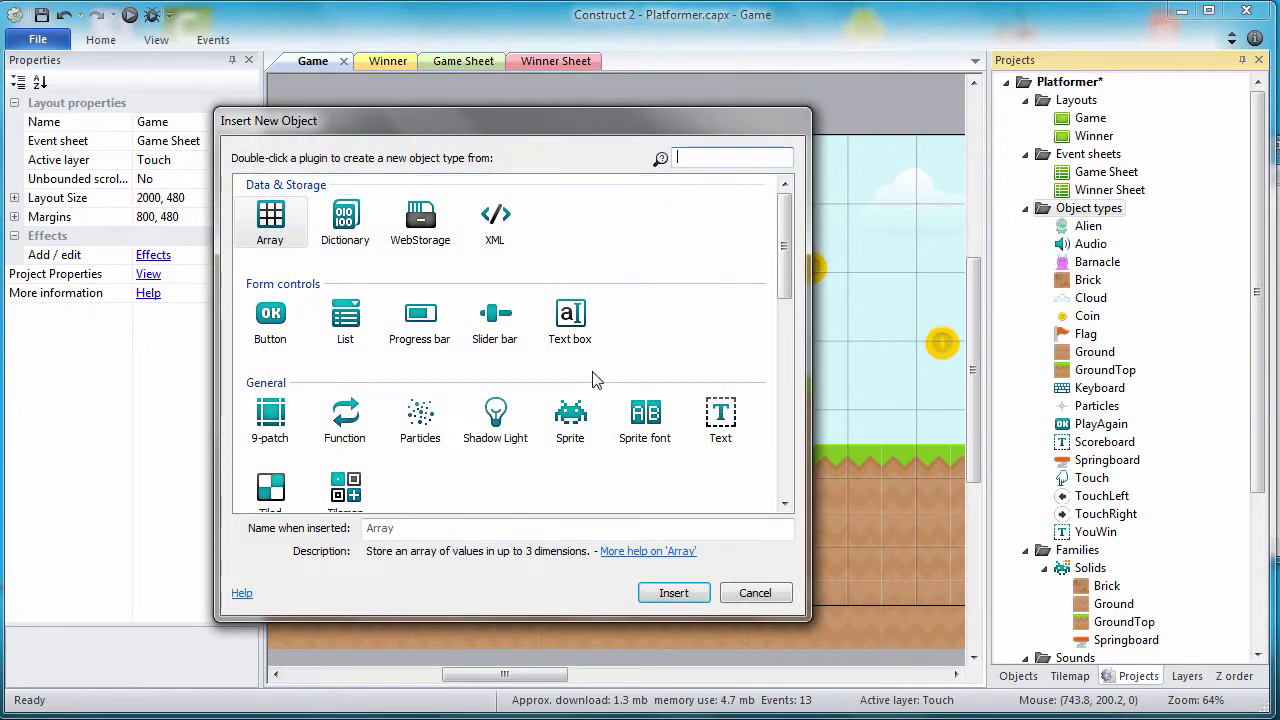
{"action": "left_click", "coordinate": [572, 412]}
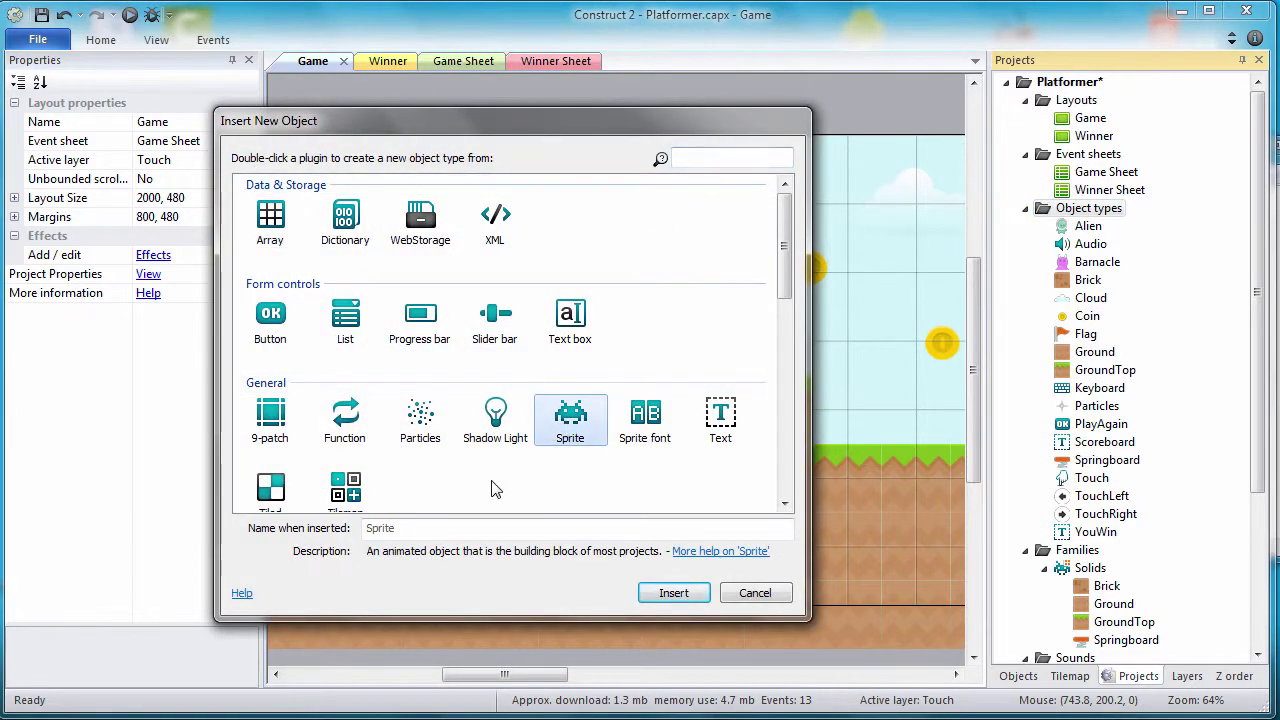
{"action": "left_click", "coordinate": [440, 528]}
{"action": "key", "text": "BackSpace"}
{"action": "key", "text": "BackSpace"}
{"action": "key", "text": "BackSpace"}
{"action": "key", "text": "BackSpace"}
{"action": "key", "text": "BackSpace"}
{"action": "key", "text": "BackSpace"}
{"action": "type", "text": "TouchUp"}
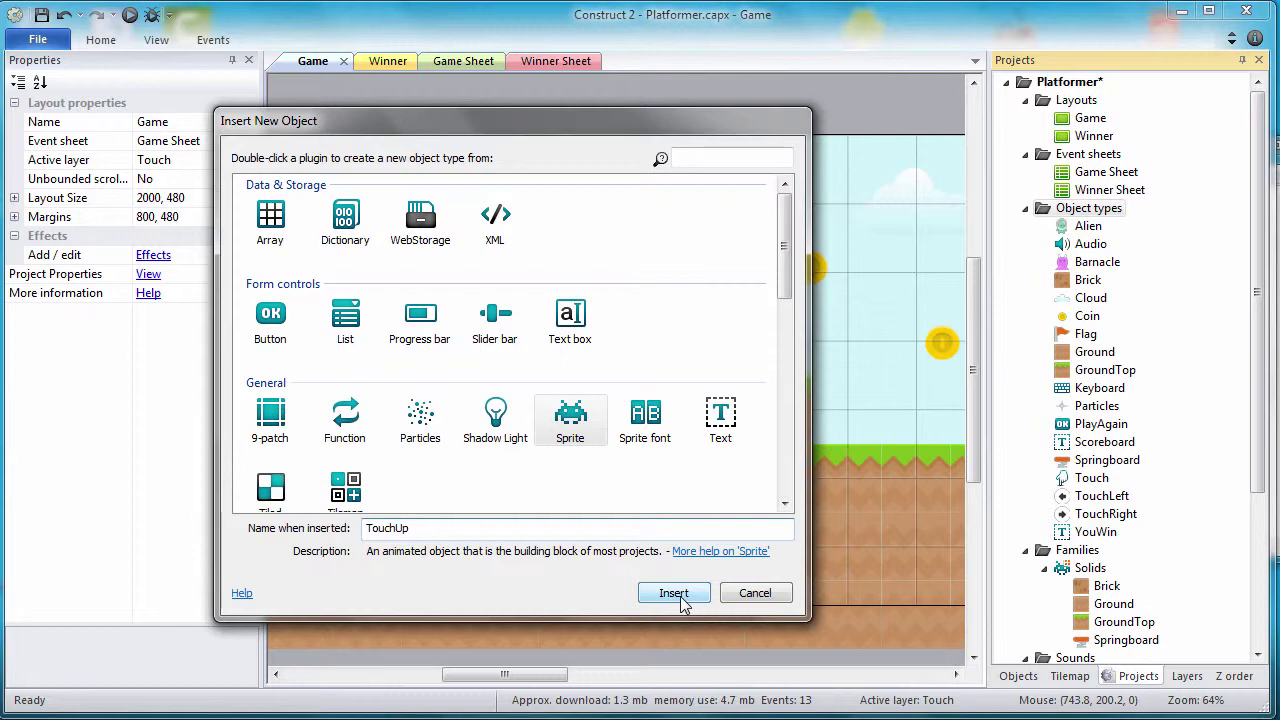
{"action": "left_click", "coordinate": [678, 594]}
{"action": "left_click", "coordinate": [808, 523]}
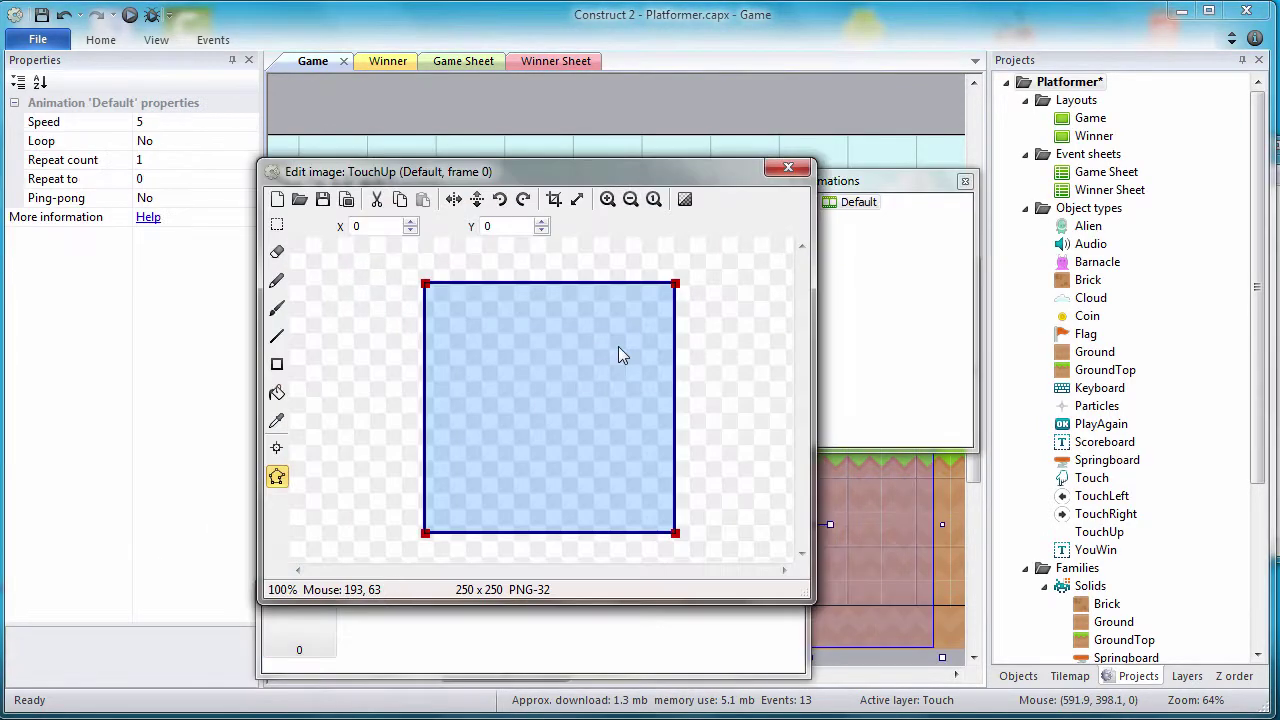
Step: Load the up-arrow image shadedLight26.png and square its collision polygon to 80×80
{"action": "left_click", "coordinate": [300, 199]}
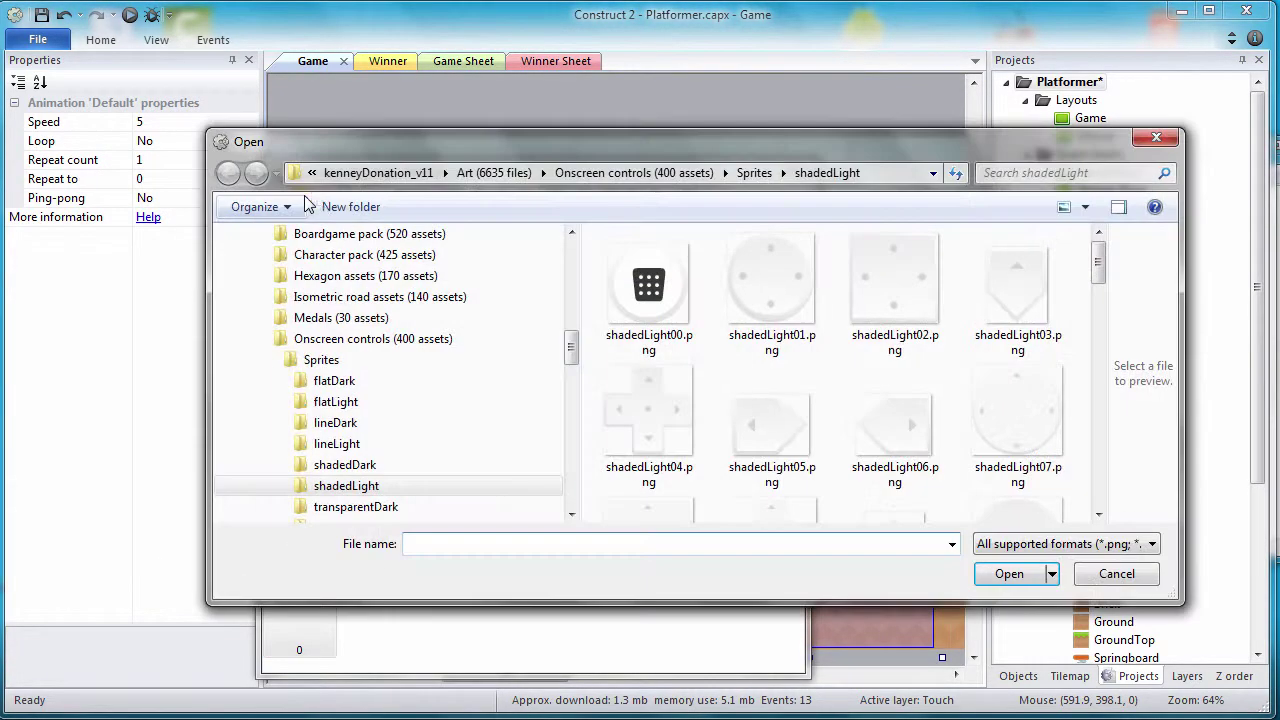
{"action": "left_click_drag", "start_coordinate": [1100, 266], "coordinate": [1117, 391]}
{"action": "left_click", "coordinate": [910, 308]}
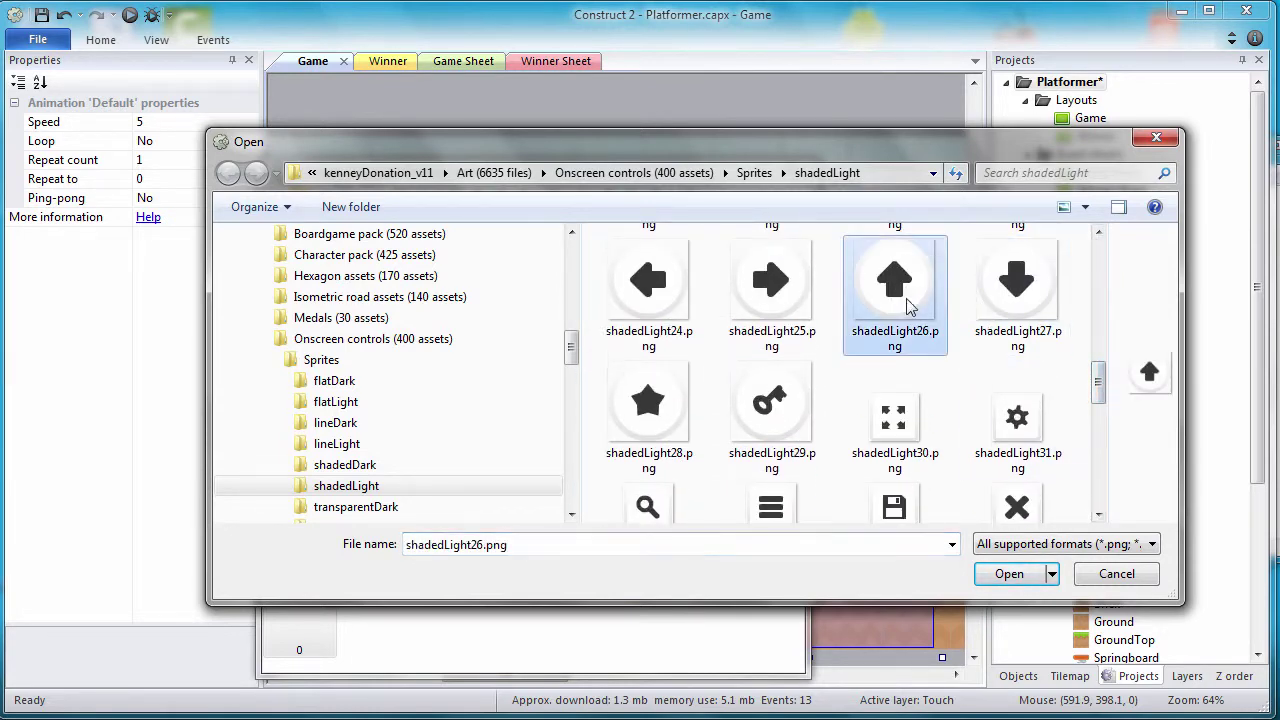
{"action": "left_click", "coordinate": [1012, 573]}
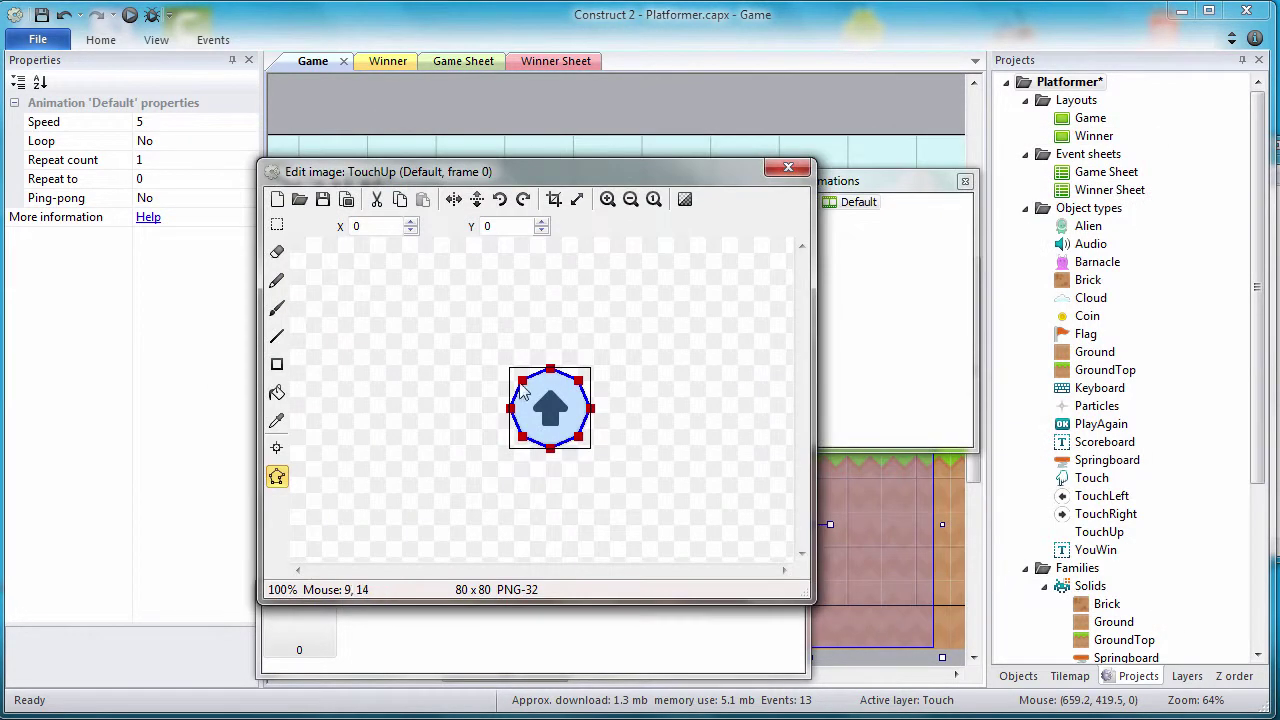
{"action": "left_click_drag", "start_coordinate": [522, 380], "coordinate": [510, 369]}
{"action": "left_click_drag", "start_coordinate": [524, 441], "coordinate": [590, 448]}
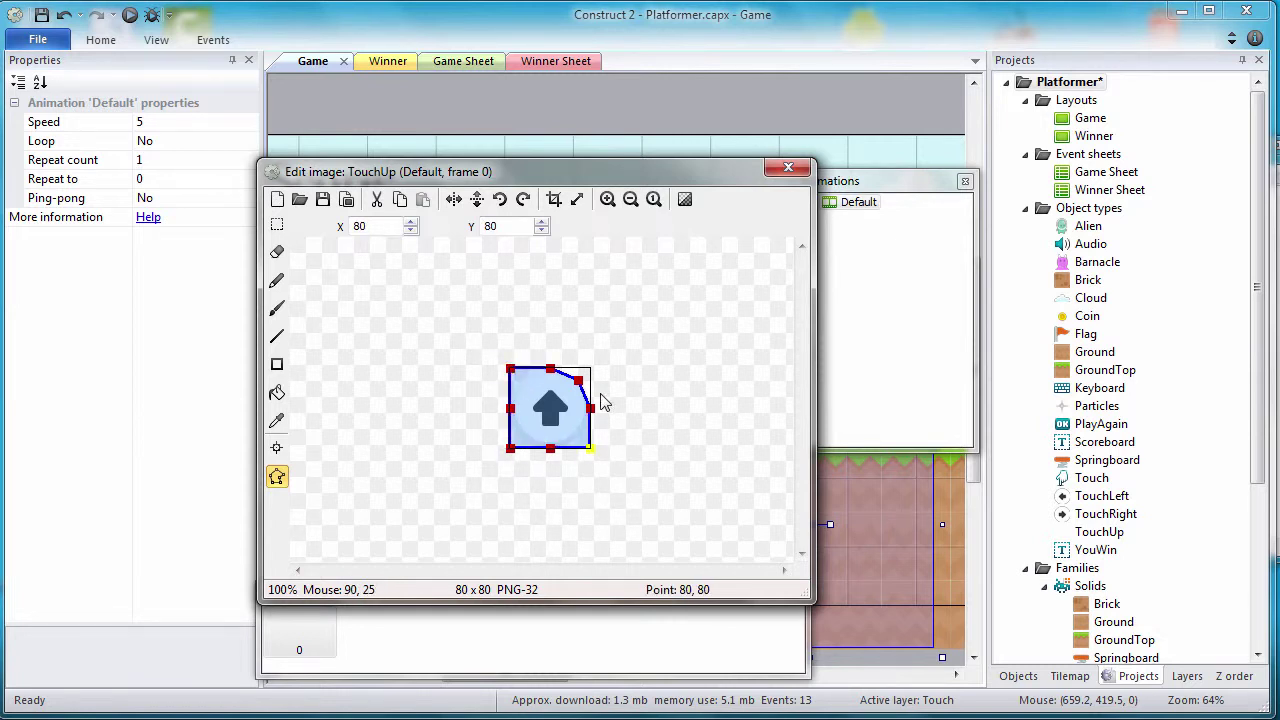
{"action": "left_click_drag", "start_coordinate": [578, 380], "coordinate": [607, 366]}
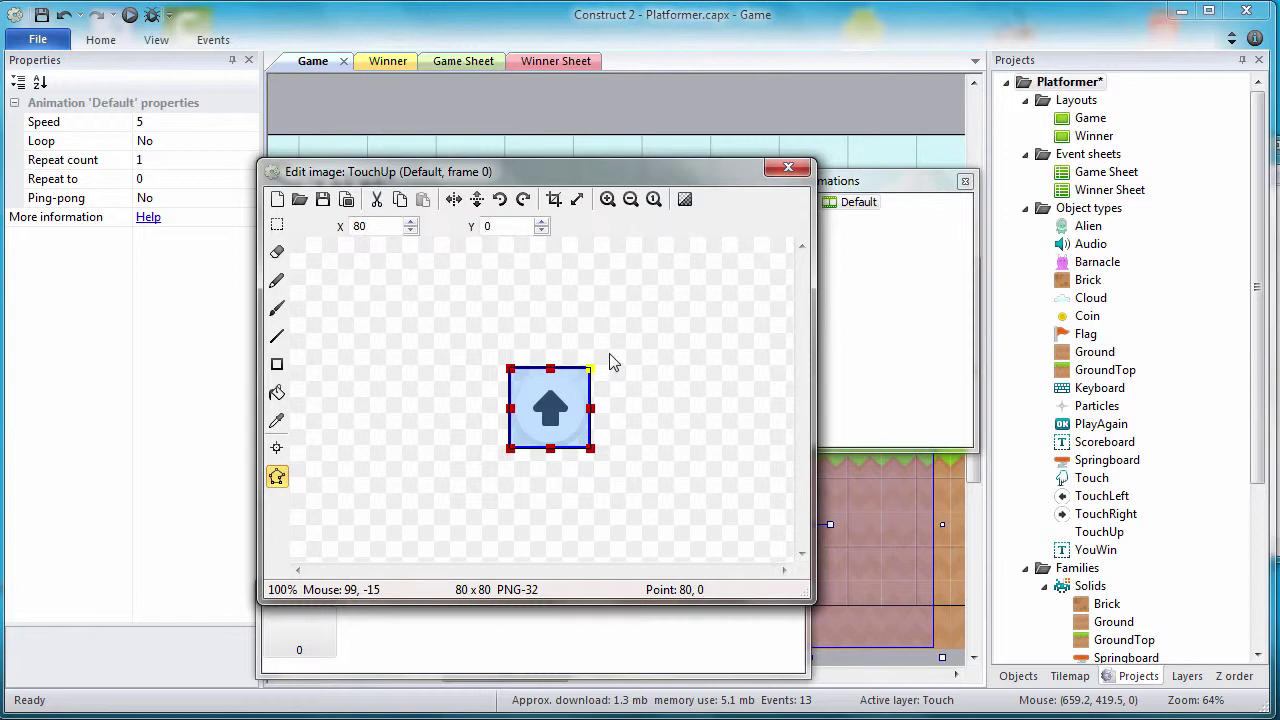
{"action": "left_click", "coordinate": [797, 168]}
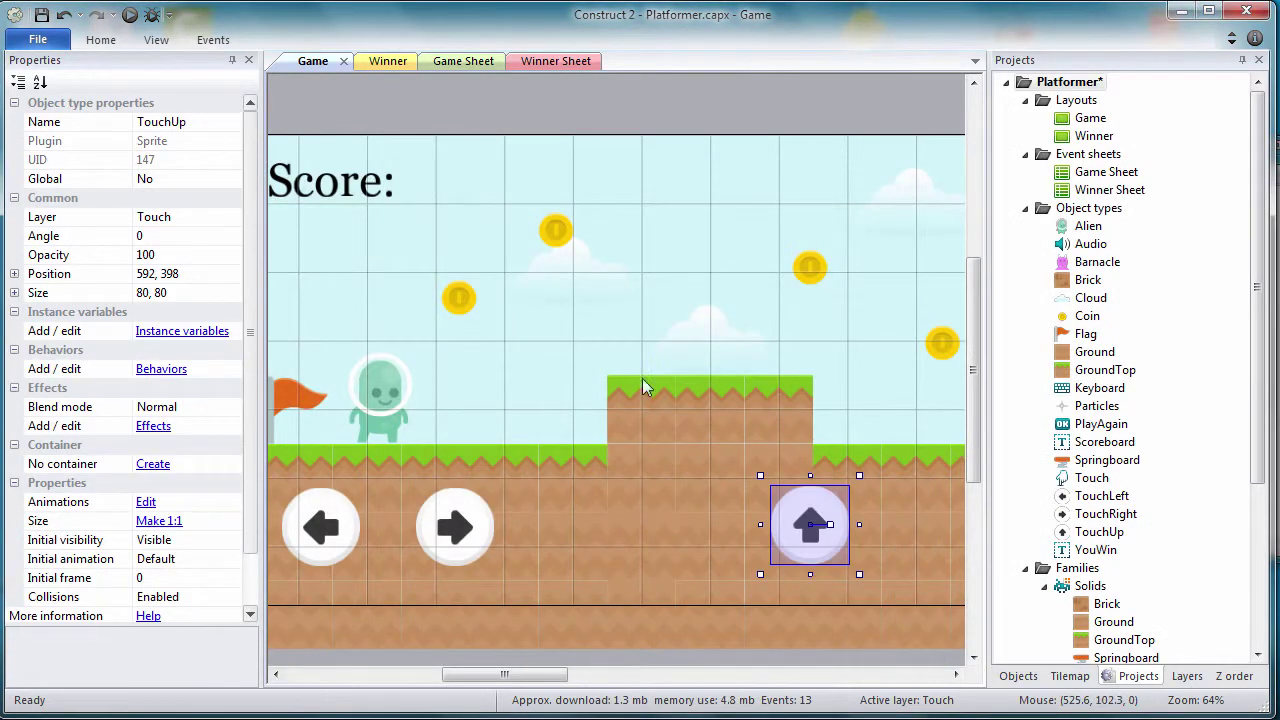
Step: Set TouchUp's position to 592, 400, then raise its X toward 687
{"action": "left_click", "coordinate": [203, 274]}
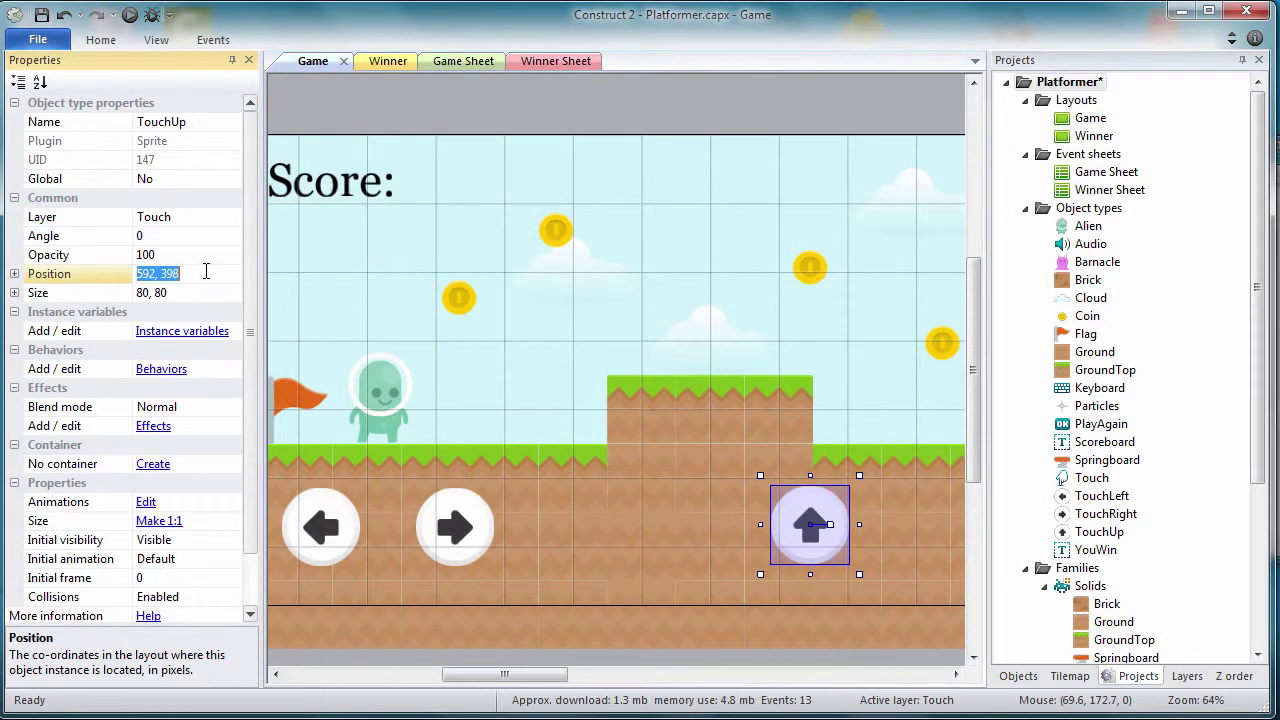
{"action": "left_click", "coordinate": [206, 273]}
{"action": "type", "text": "400"}
{"action": "key", "text": "Return"}
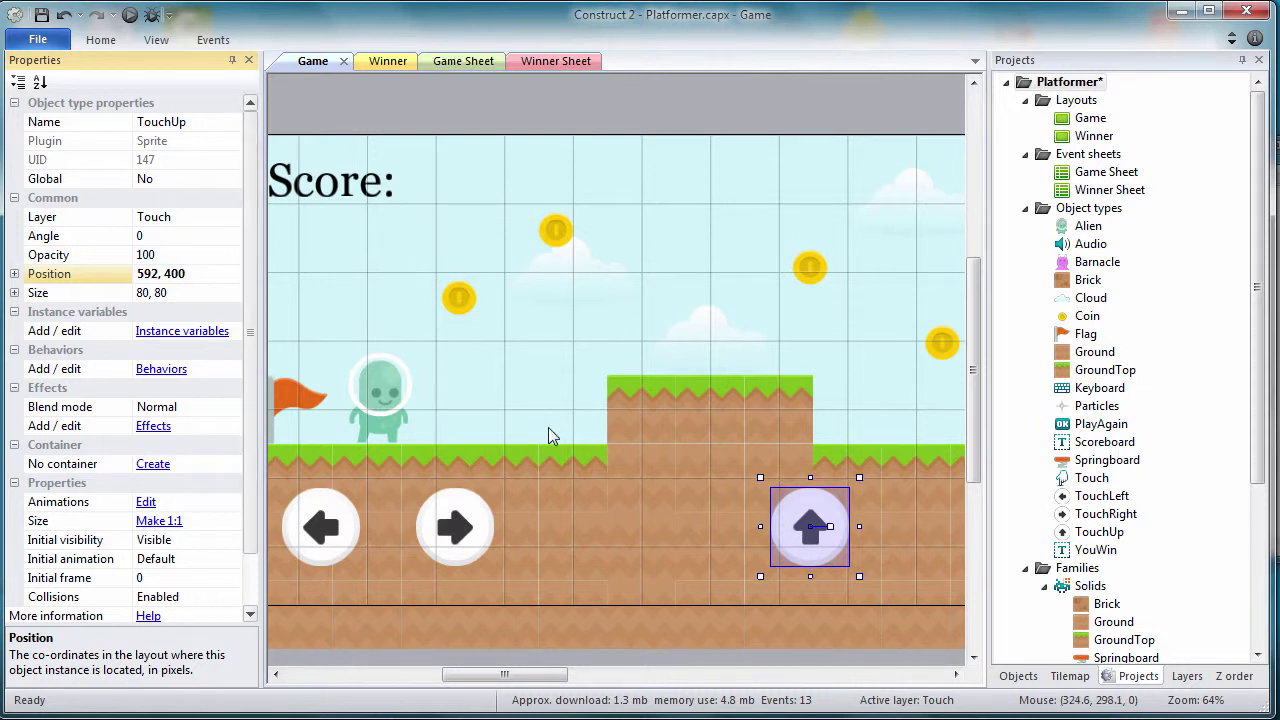
{"action": "key", "text": "Right"}
{"action": "key", "text": "Down"}
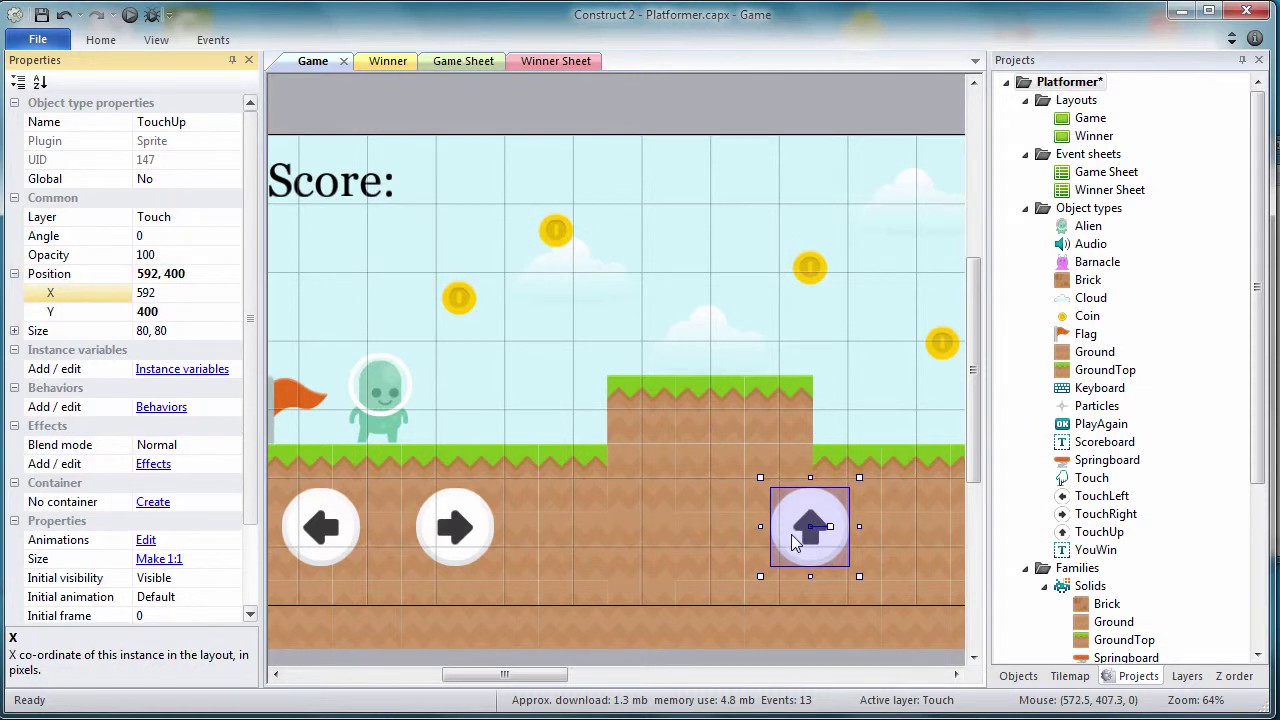
{"action": "key", "text": "Right"}
{"action": "key", "text": "Right"}
{"action": "key", "text": "Right"}
{"action": "key", "text": "Right"}
{"action": "key", "text": "Right"}
{"action": "key", "text": "Right"}
{"action": "key", "text": "Right"}
{"action": "key", "text": "Right"}
{"action": "key", "text": "Right"}
{"action": "key", "text": "Right"}
{"action": "key", "text": "Right"}
{"action": "key", "text": "Right"}
{"action": "key", "text": "Right"}
{"action": "key", "text": "Right"}
{"action": "key", "text": "Right"}
{"action": "key", "text": "Right"}
{"action": "key", "text": "Right"}
{"action": "key", "text": "Right"}
{"action": "key", "text": "Right"}
{"action": "key", "text": "Right"}
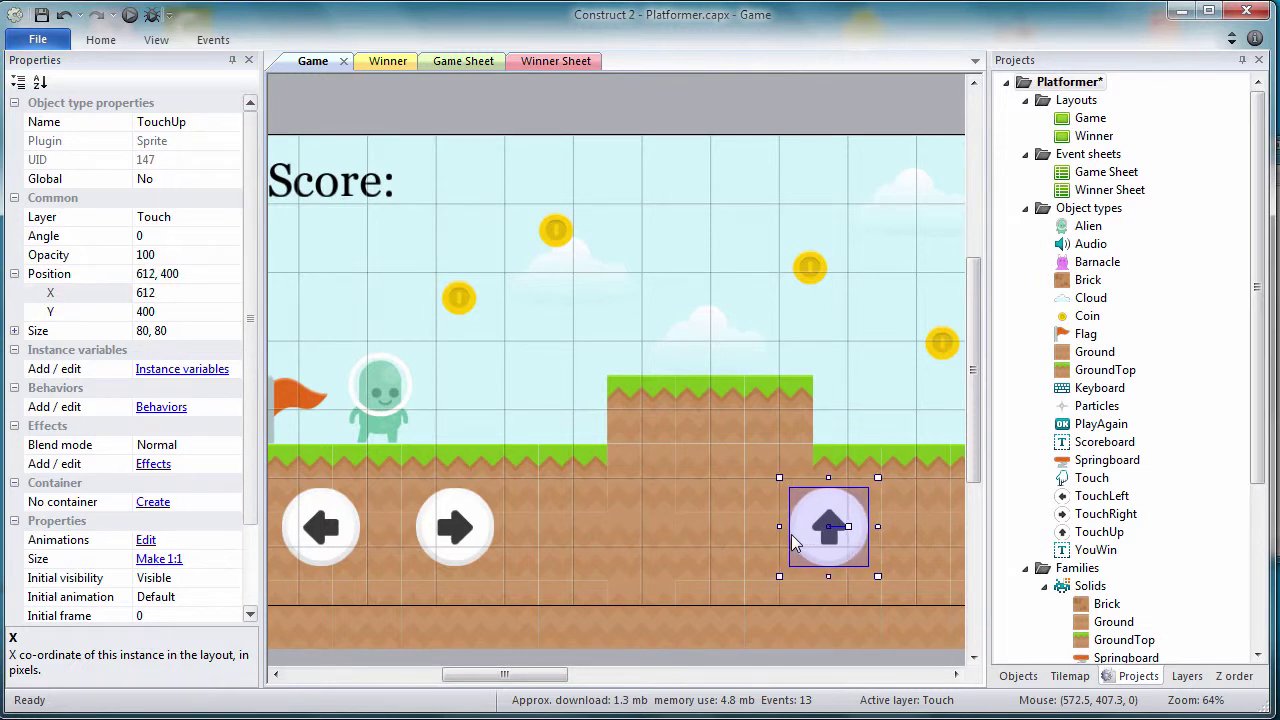
{"action": "key", "text": "Right"}
{"action": "key", "text": "Right"}
{"action": "key", "text": "Right"}
{"action": "key", "text": "Right"}
{"action": "key", "text": "Right"}
{"action": "key", "text": "Right"}
{"action": "key", "text": "Right"}
{"action": "key", "text": "Right"}
{"action": "key", "text": "Right"}
{"action": "key", "text": "Right"}
{"action": "key", "text": "Right"}
{"action": "key", "text": "Right"}
{"action": "key", "text": "Right"}
{"action": "key", "text": "Right"}
{"action": "key", "text": "Right"}
{"action": "key", "text": "Right"}
{"action": "key", "text": "Right"}
{"action": "key", "text": "Right"}
{"action": "key", "text": "Right"}
{"action": "key", "text": "Right"}
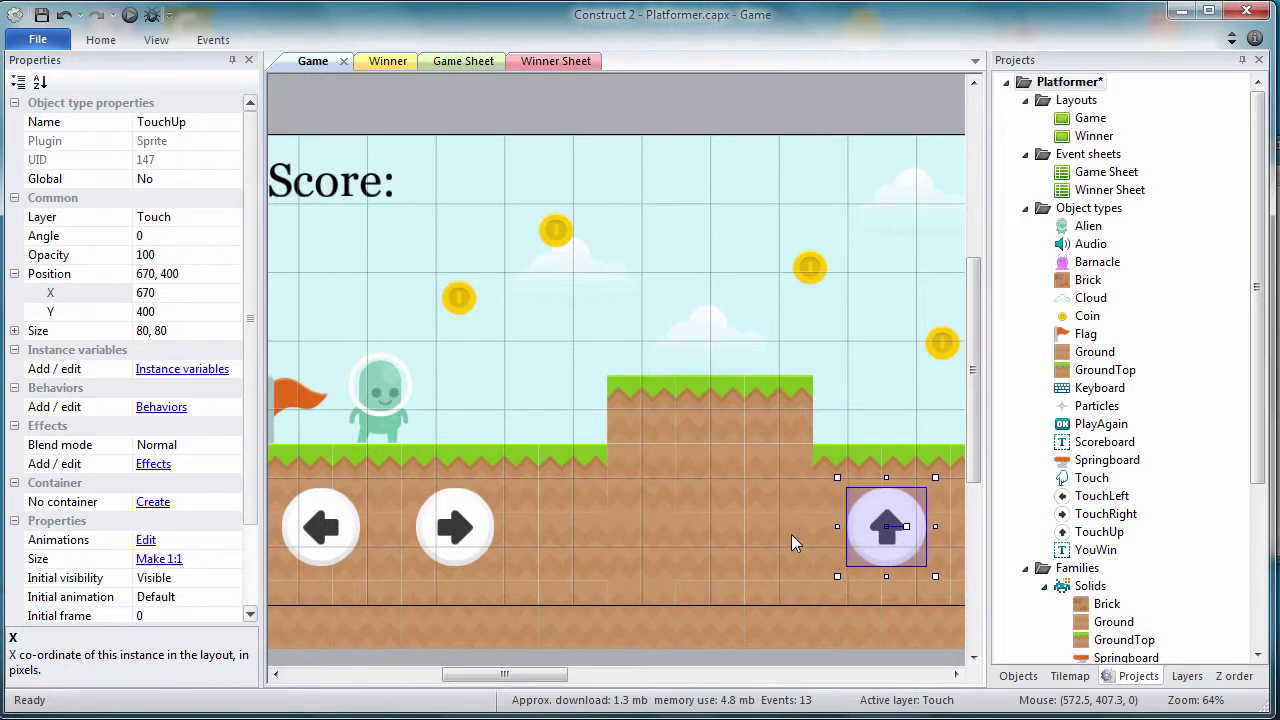
{"action": "key", "text": "Right"}
{"action": "key", "text": "Right"}
{"action": "key", "text": "Right"}
{"action": "key", "text": "Right"}
{"action": "key", "text": "Right"}
{"action": "key", "text": "Right"}
{"action": "key", "text": "Right"}
{"action": "key", "text": "Right"}
{"action": "key", "text": "Right"}
{"action": "key", "text": "Right"}
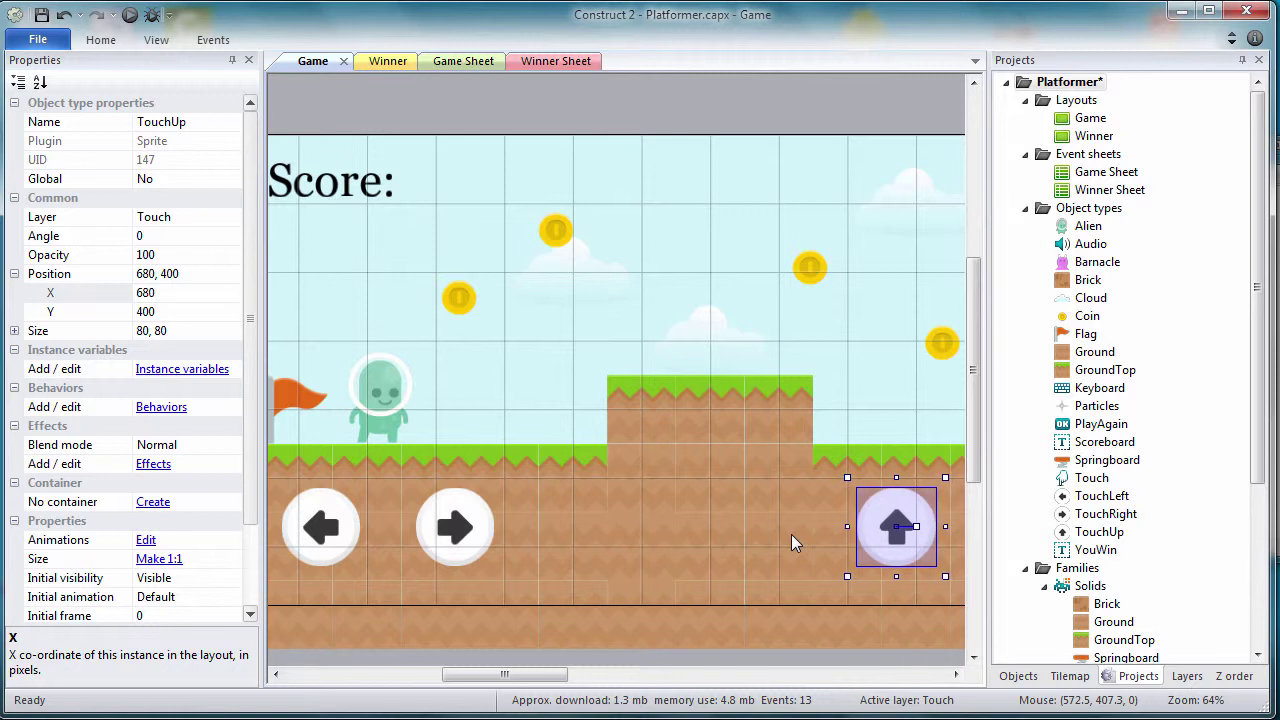
{"action": "key", "text": "Right"}
{"action": "key", "text": "Right"}
{"action": "key", "text": "Right"}
{"action": "key", "text": "Right"}
{"action": "key", "text": "Right"}
{"action": "key", "text": "Right"}
{"action": "key", "text": "Right"}
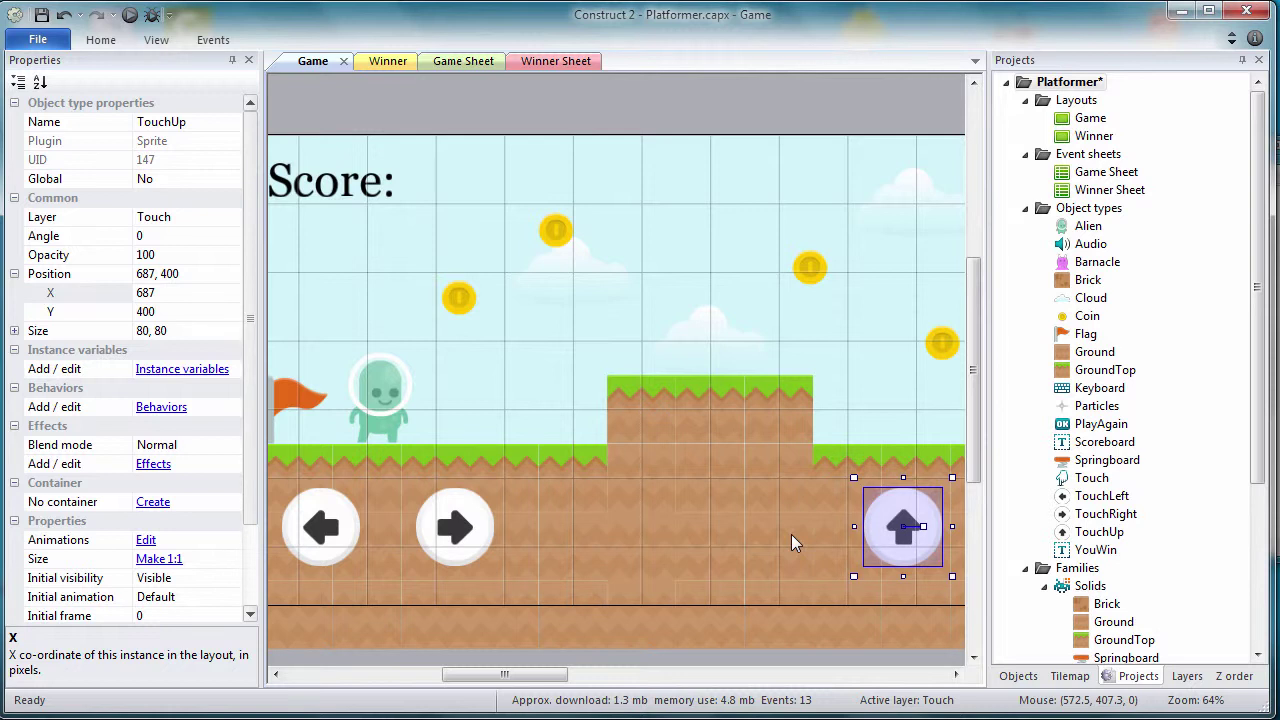
Step: Give TouchUp, TouchRight and TouchLeft an opacity of 50
{"action": "left_click", "coordinate": [455, 527], "text": "shift"}
{"action": "left_click", "coordinate": [330, 527], "text": "shift"}
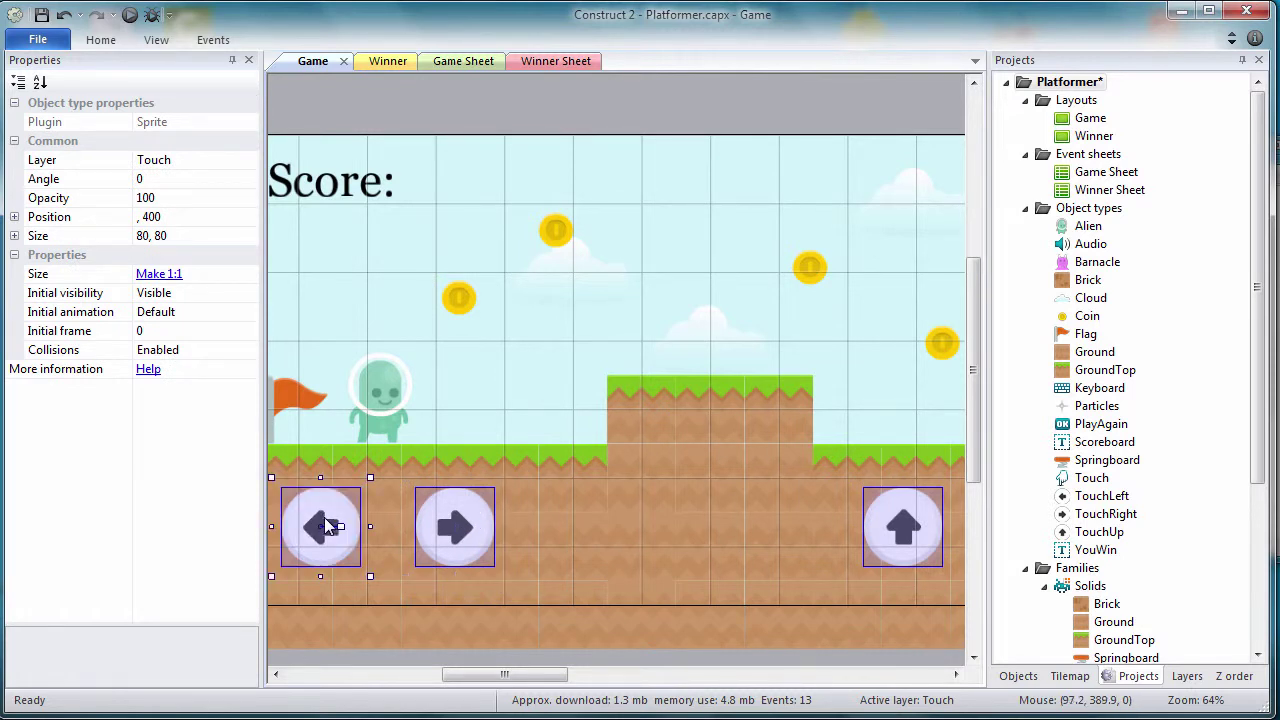
{"action": "left_click", "coordinate": [172, 200]}
{"action": "key", "text": "BackSpace"}
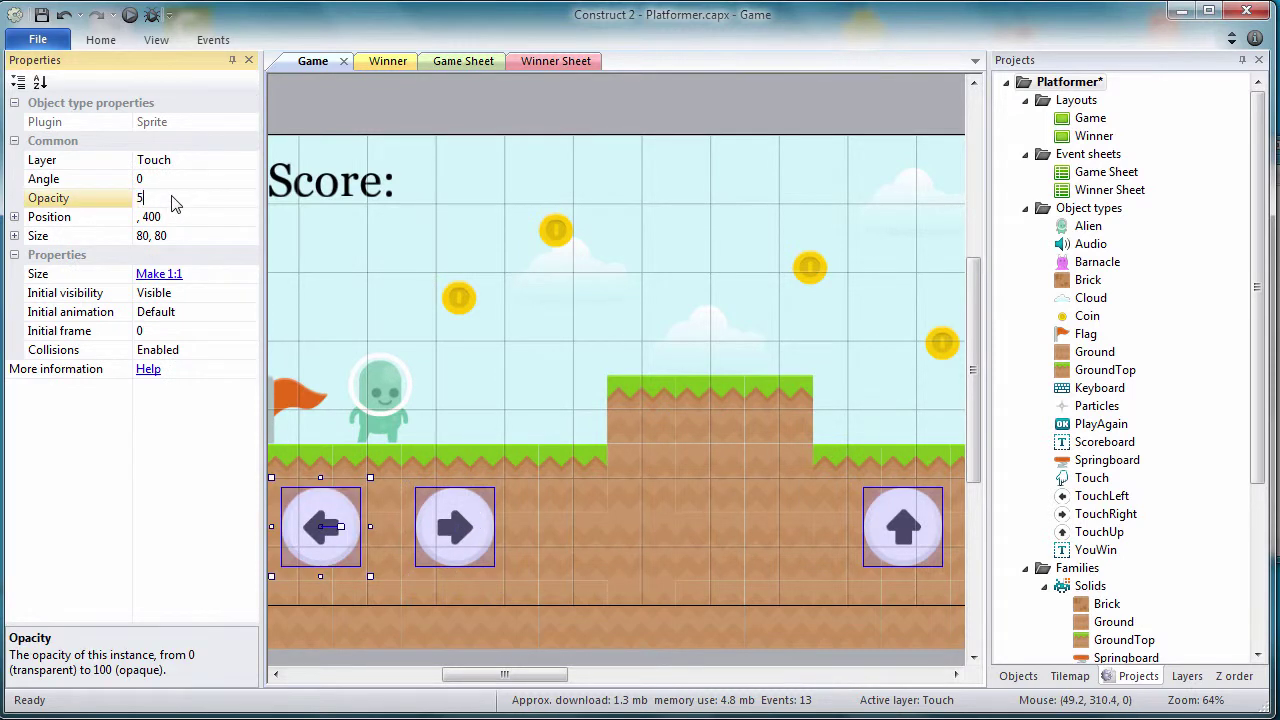
{"action": "left_click", "coordinate": [186, 180]}
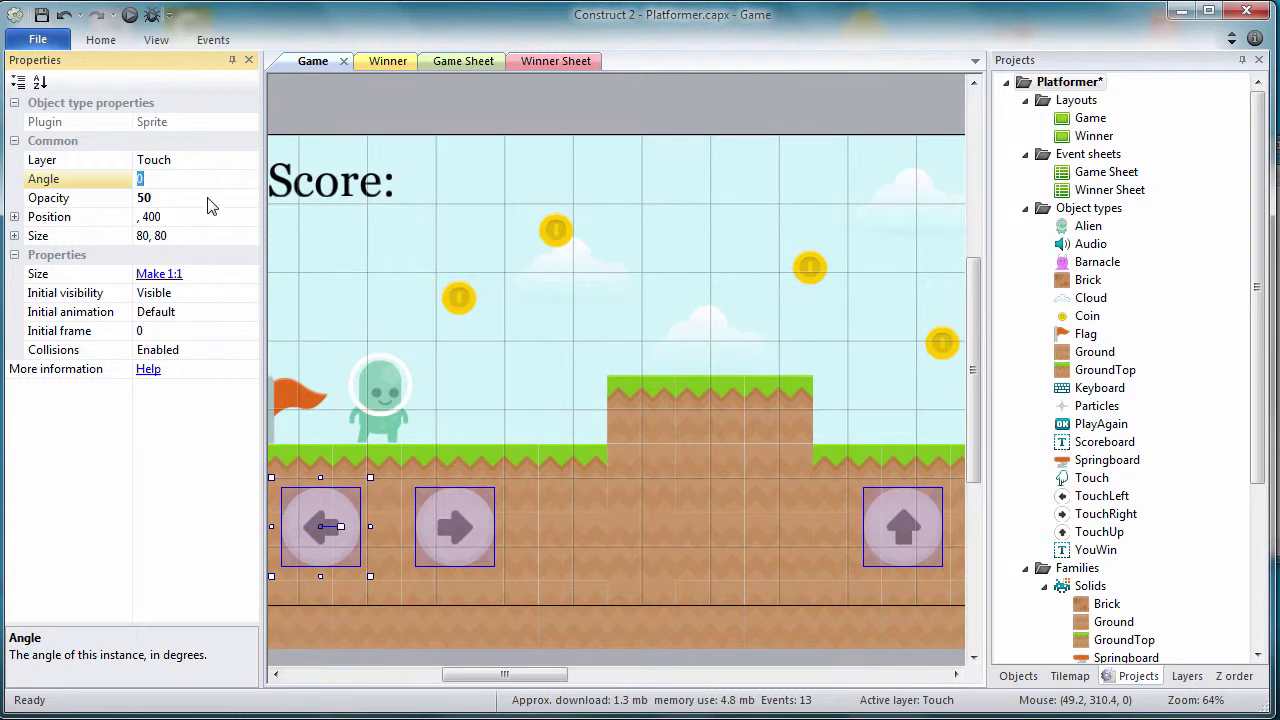
{"action": "left_click", "coordinate": [708, 540]}
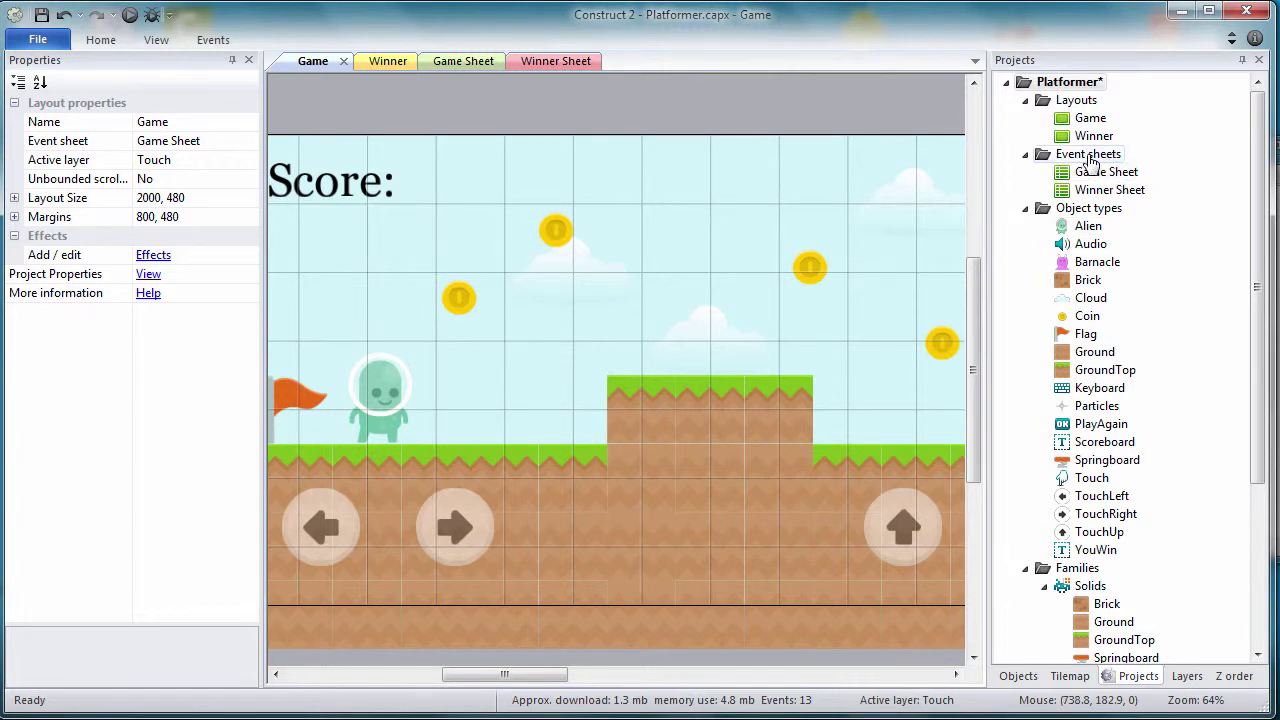
Step: Add an event sheet under Event sheets and name it 'Touch Event Sheet'
{"action": "left_click", "coordinate": [1088, 155]}
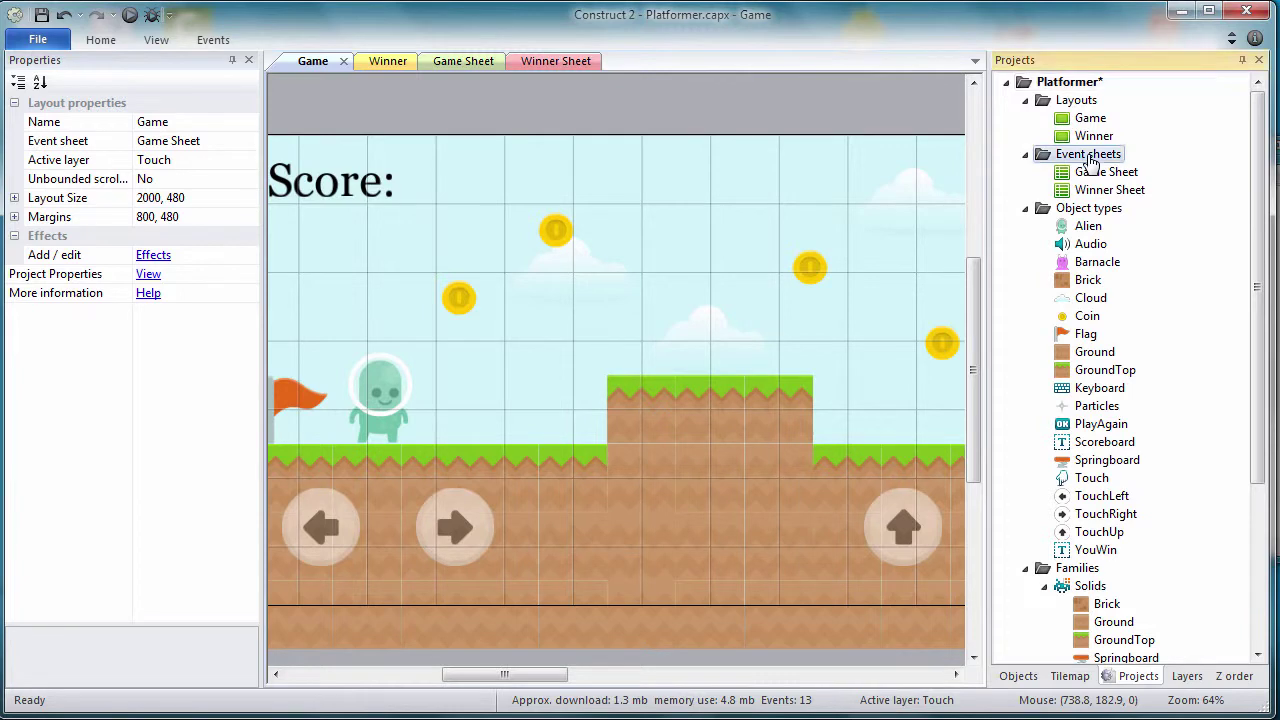
{"action": "right_click", "coordinate": [1088, 155]}
{"action": "left_click", "coordinate": [1157, 166]}
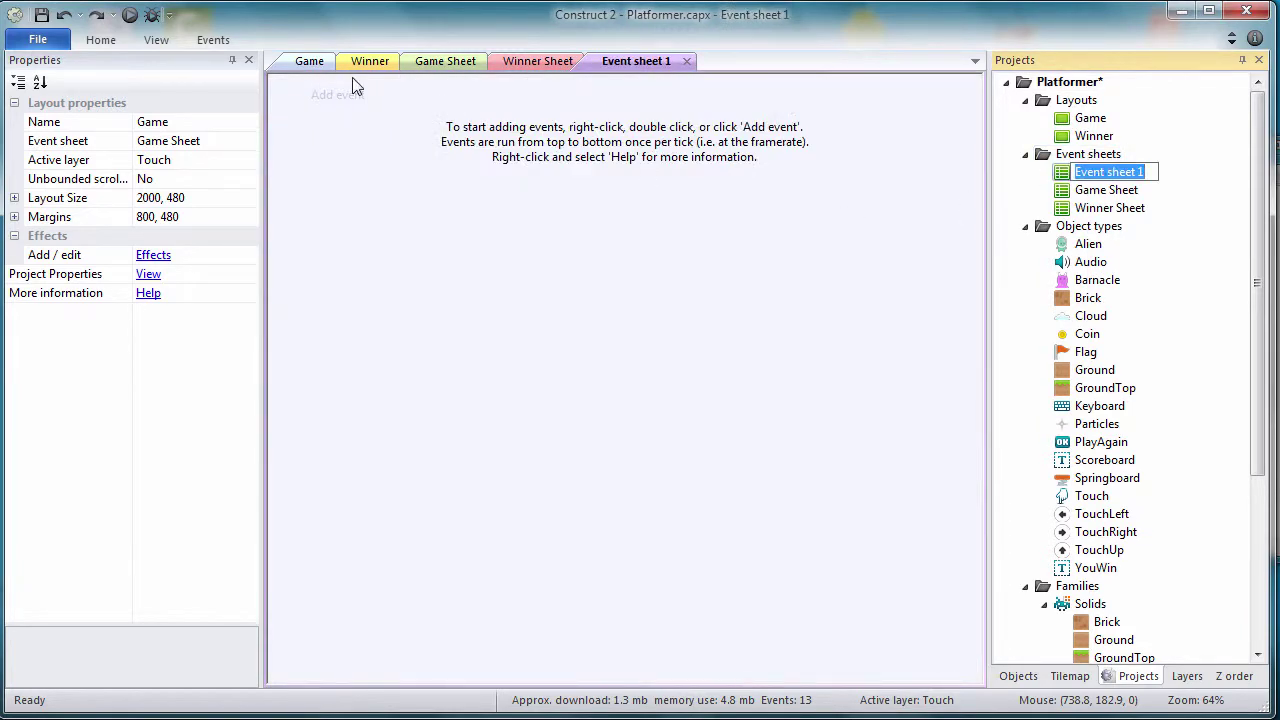
{"action": "type", "text": "Touch Even"}
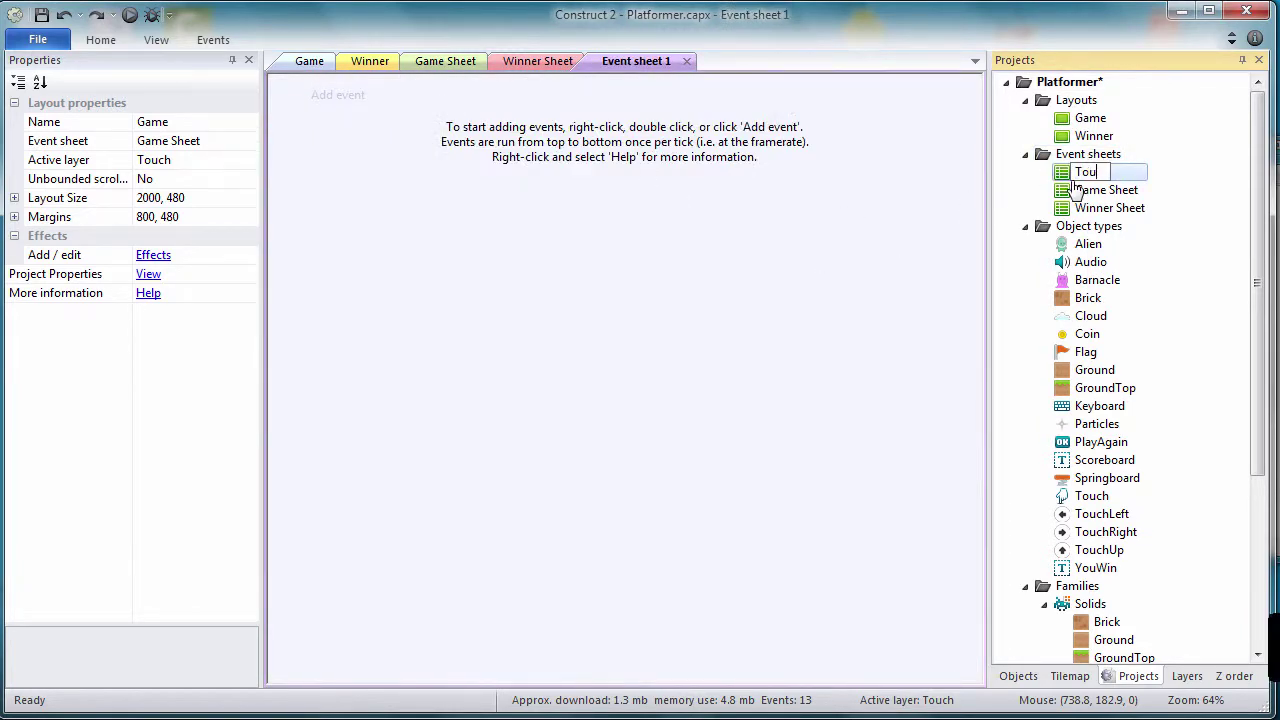
{"action": "key", "text": "Return"}
{"action": "type", "text": "t Sheet"}
{"action": "key", "text": "Return"}
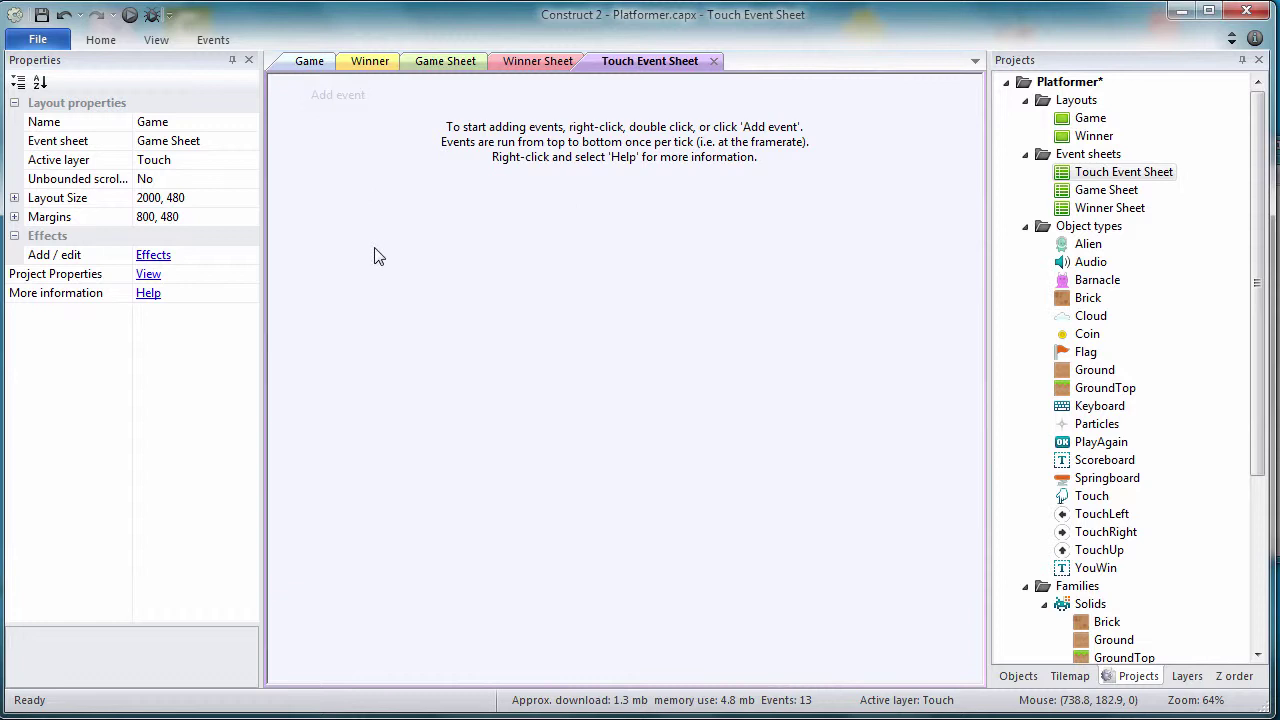
Step: Add an event whose condition is Touch: Is touching object TouchLeft
{"action": "left_click", "coordinate": [337, 97]}
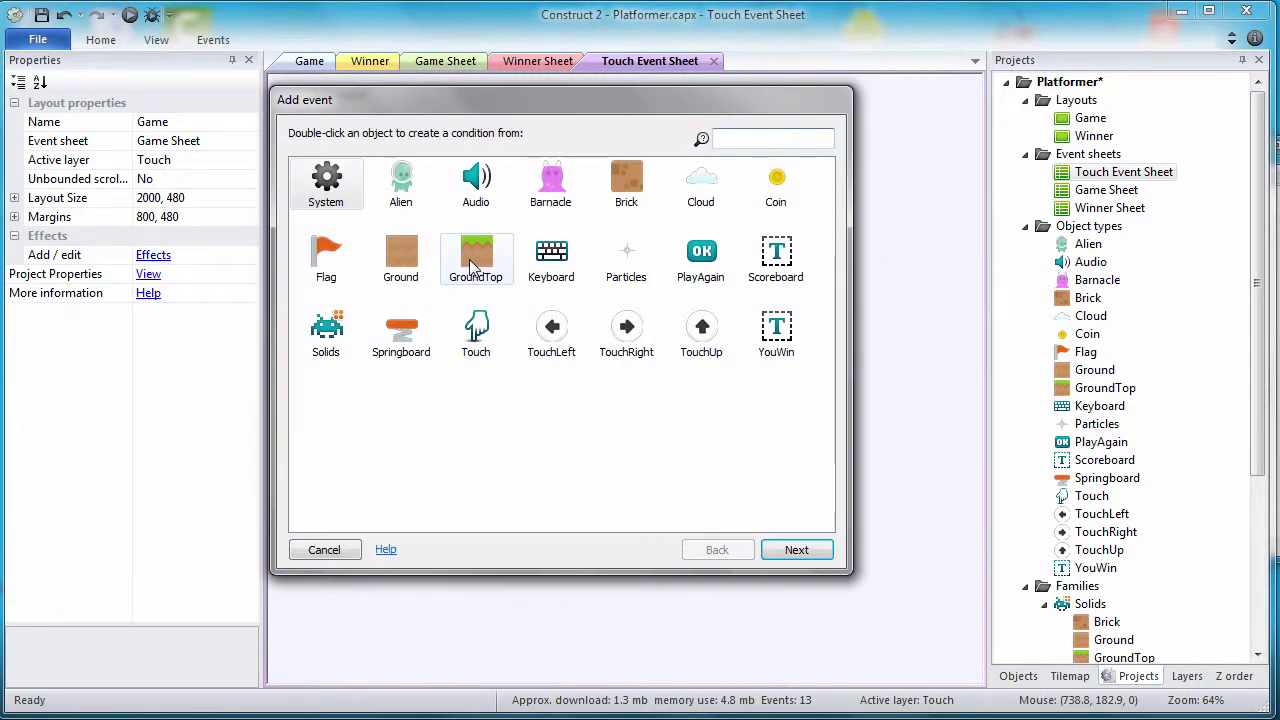
{"action": "left_click", "coordinate": [558, 345]}
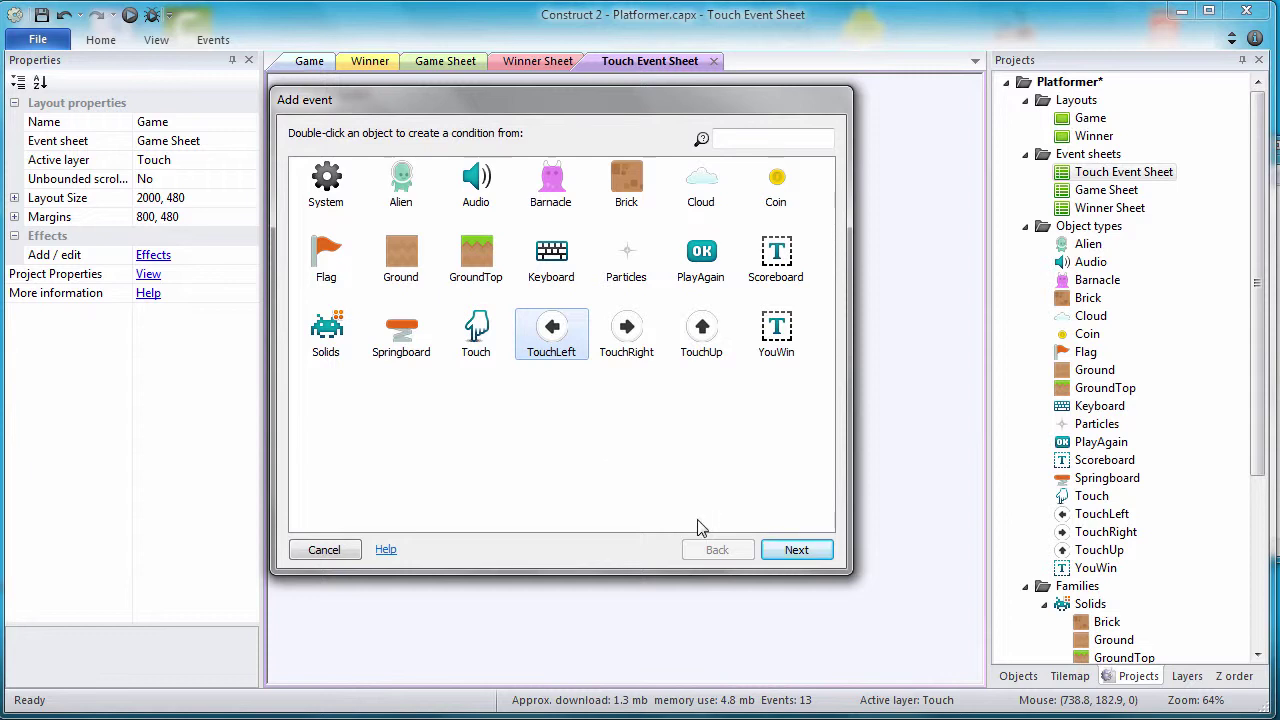
{"action": "left_click", "coordinate": [466, 320]}
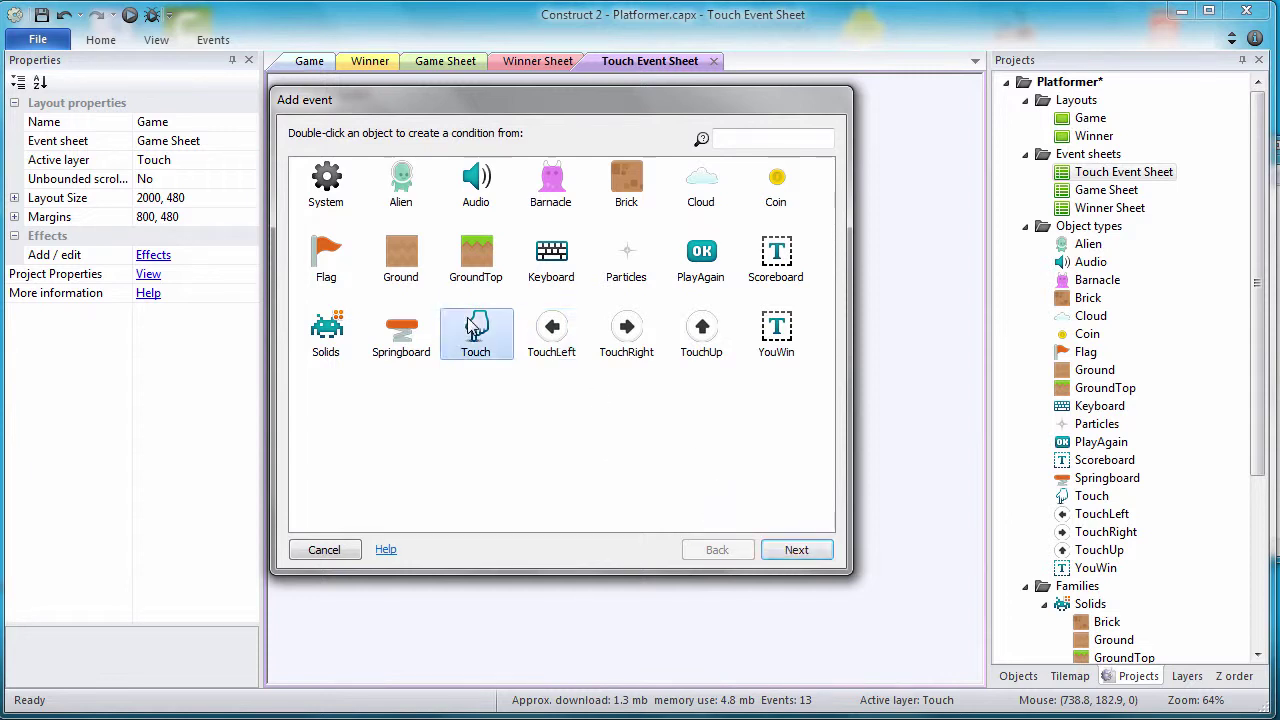
{"action": "left_click", "coordinate": [788, 549]}
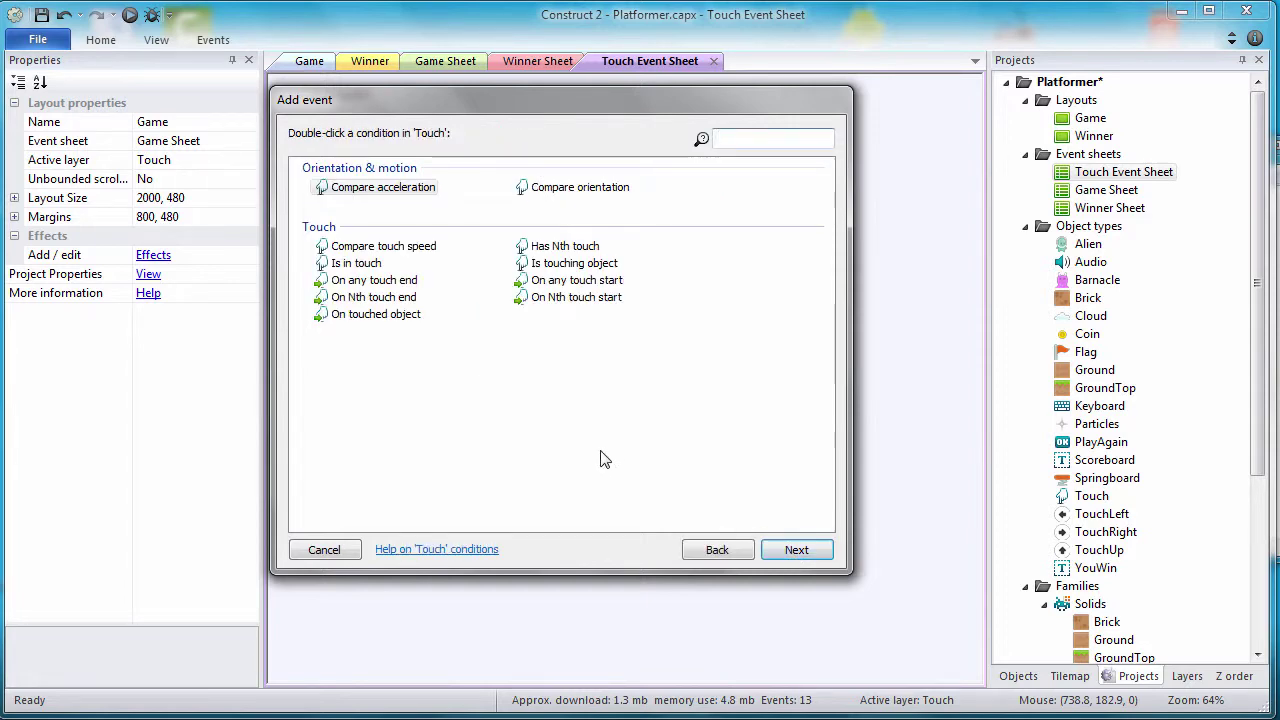
{"action": "left_click", "coordinate": [603, 265]}
{"action": "left_click", "coordinate": [784, 553]}
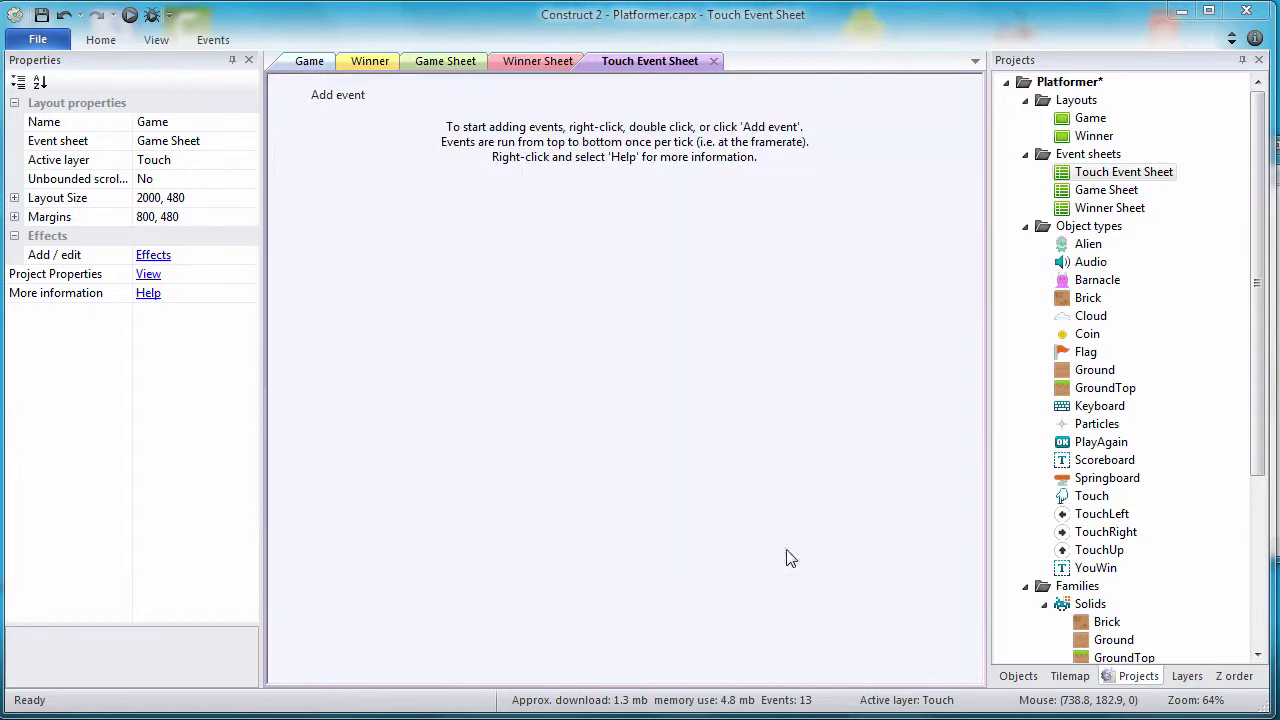
{"action": "left_click", "coordinate": [833, 457]}
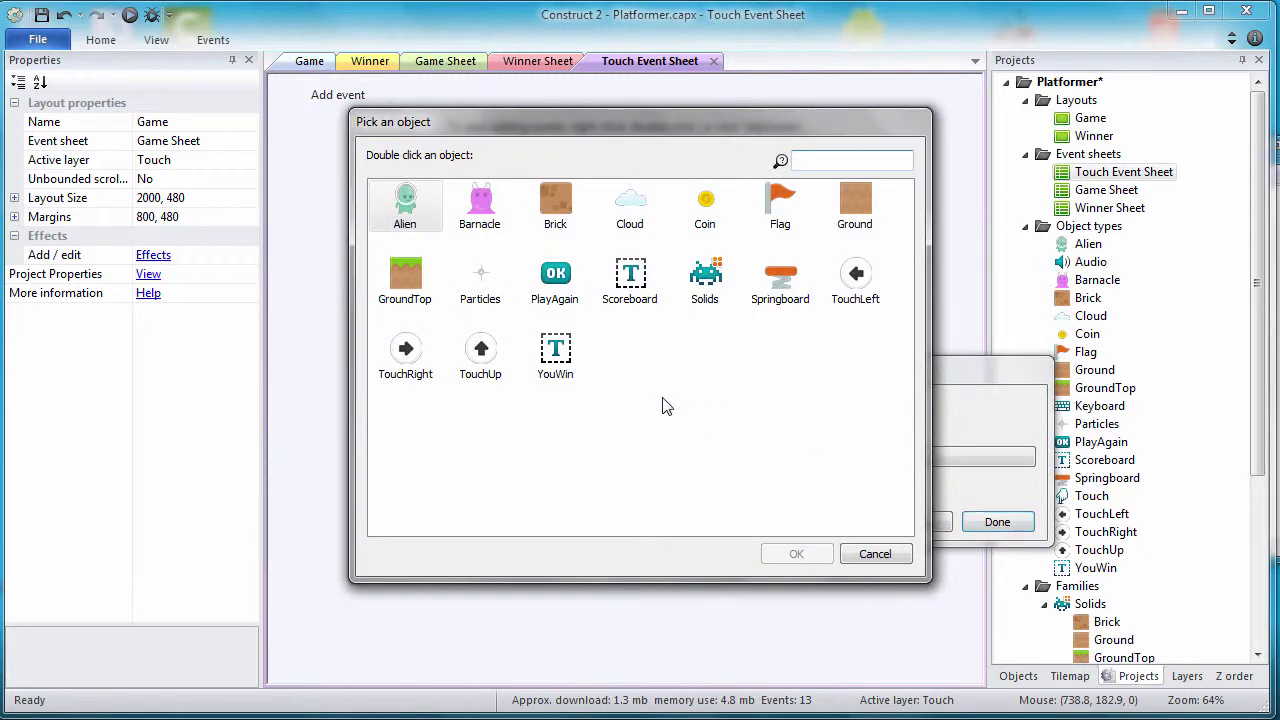
{"action": "left_click", "coordinate": [850, 278]}
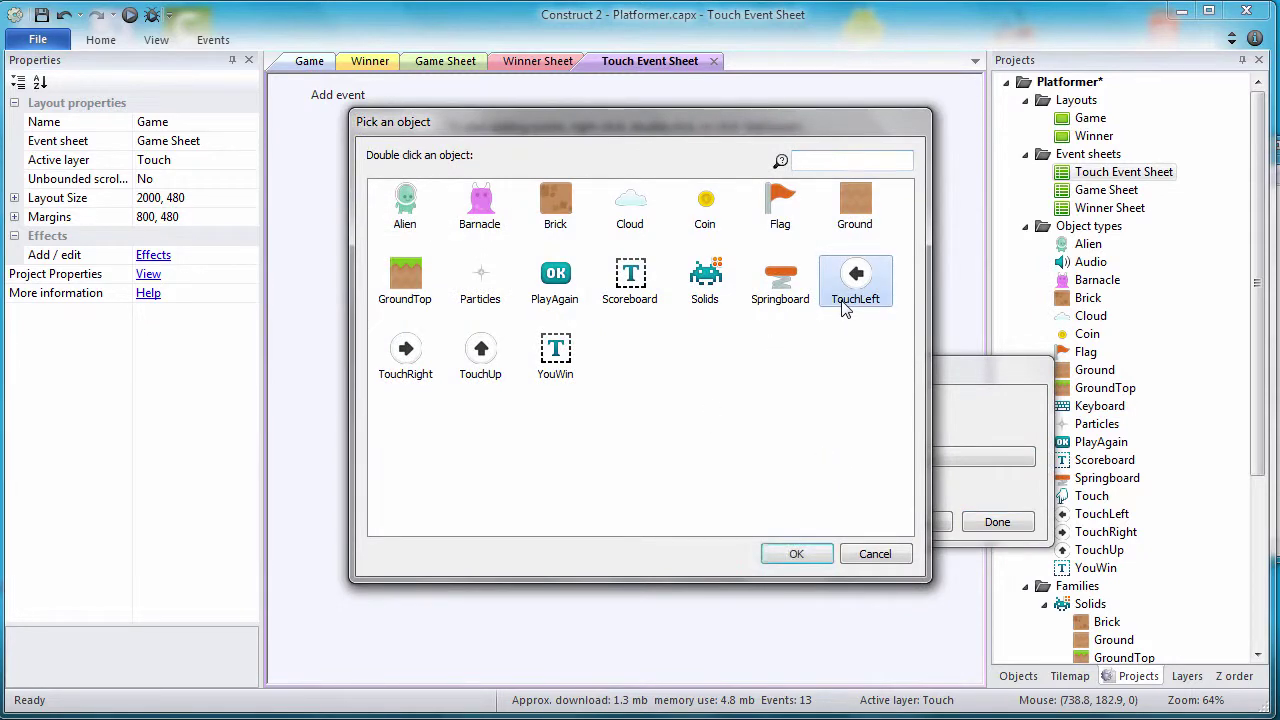
{"action": "left_click", "coordinate": [793, 554]}
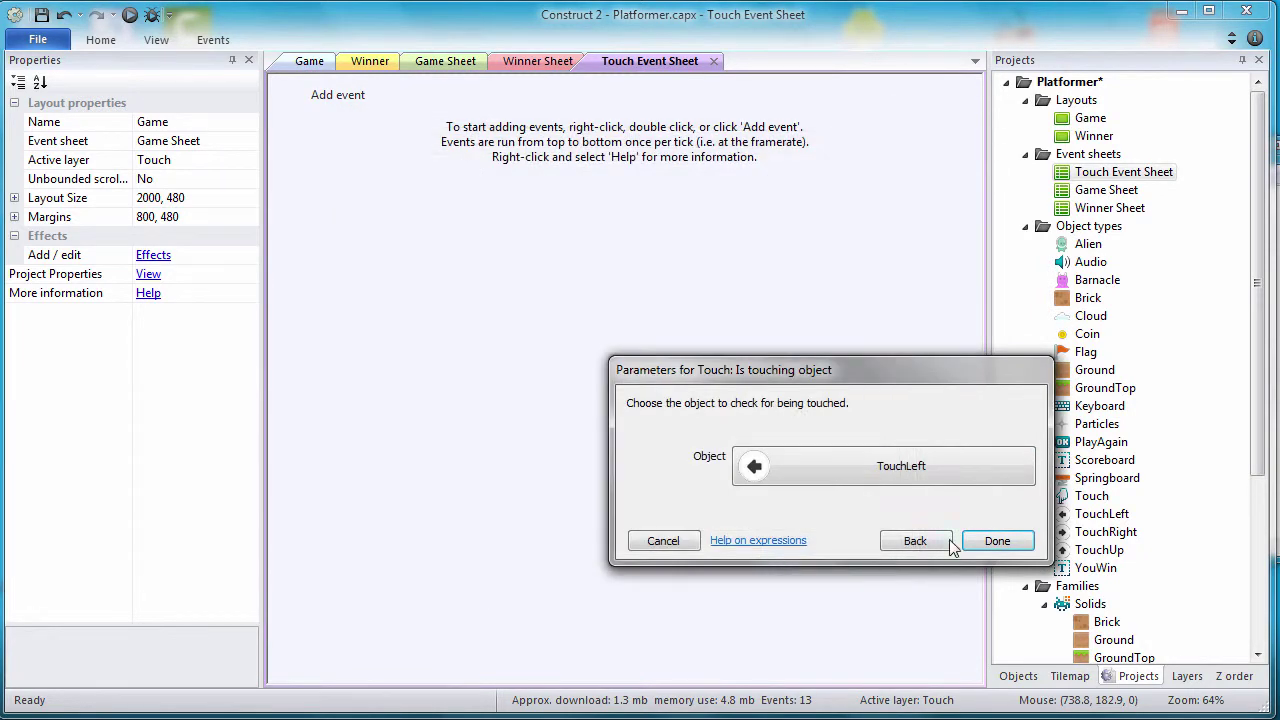
{"action": "left_click", "coordinate": [994, 541]}
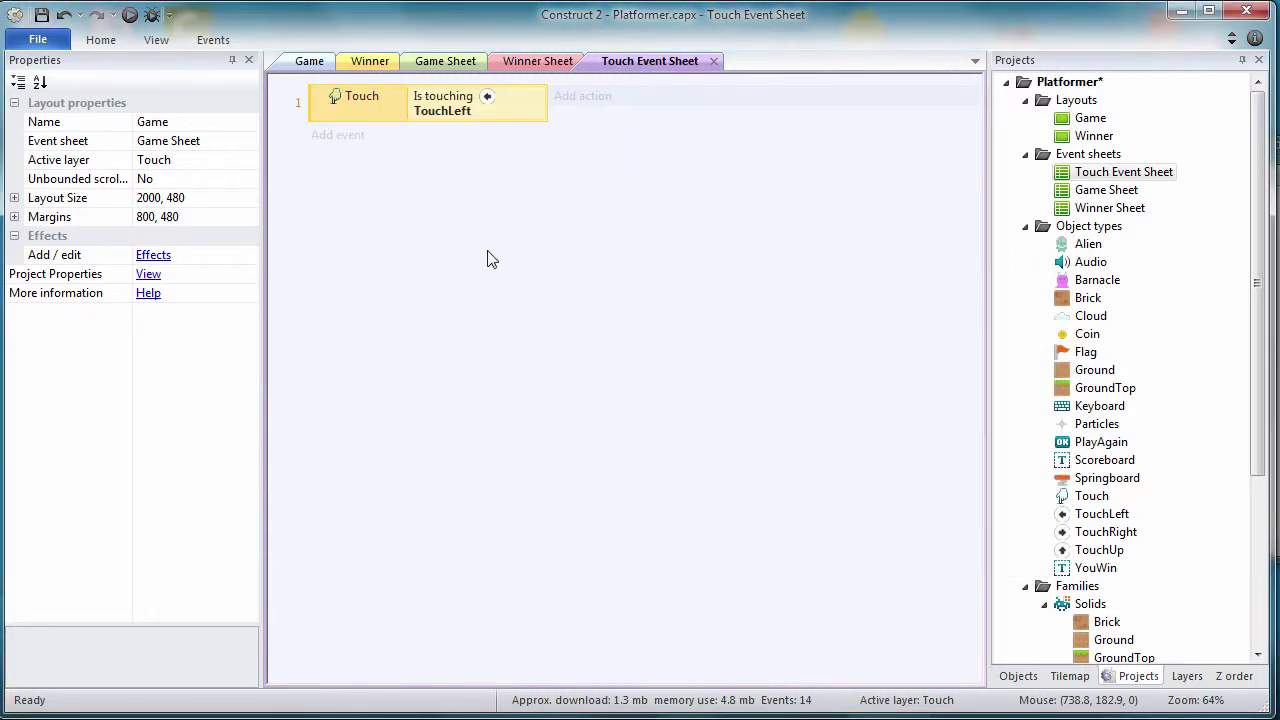
Step: Add an Alien action to the TouchLeft event that simulates a Platform Left press
{"action": "left_click", "coordinate": [566, 97]}
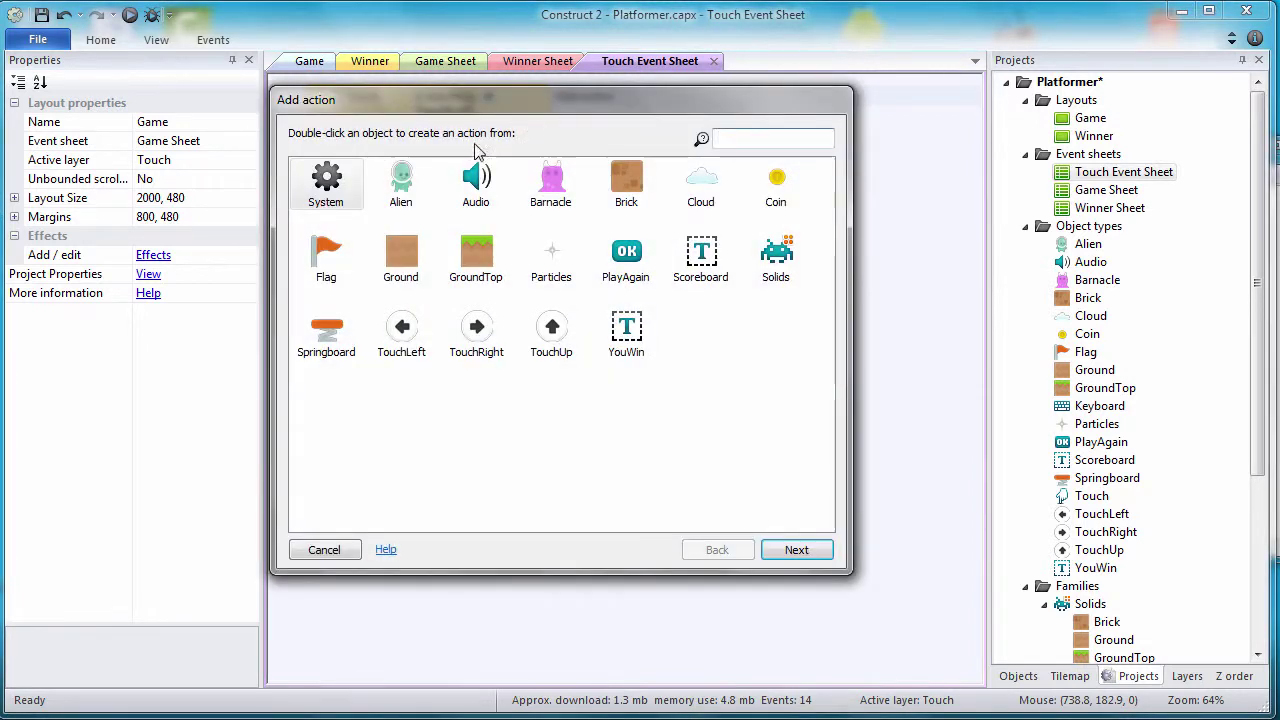
{"action": "double_click", "coordinate": [410, 186]}
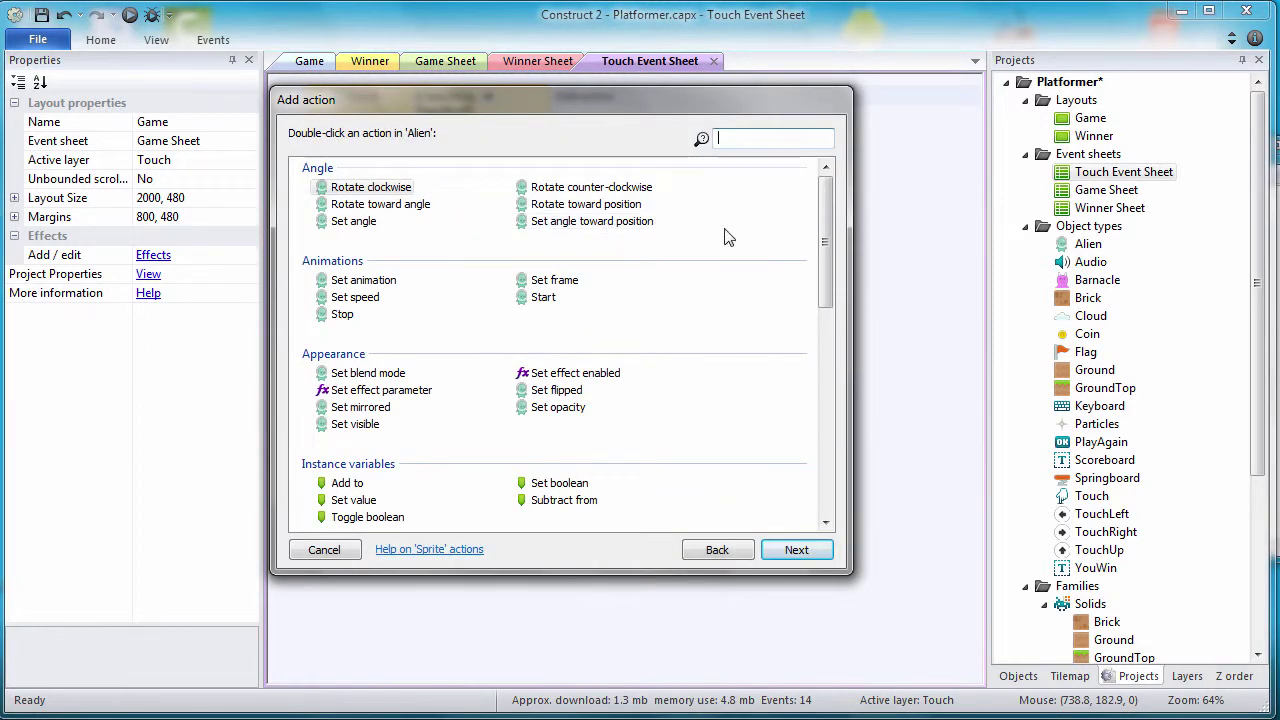
{"action": "left_click_drag", "start_coordinate": [826, 232], "coordinate": [824, 337]}
{"action": "double_click", "coordinate": [407, 401]}
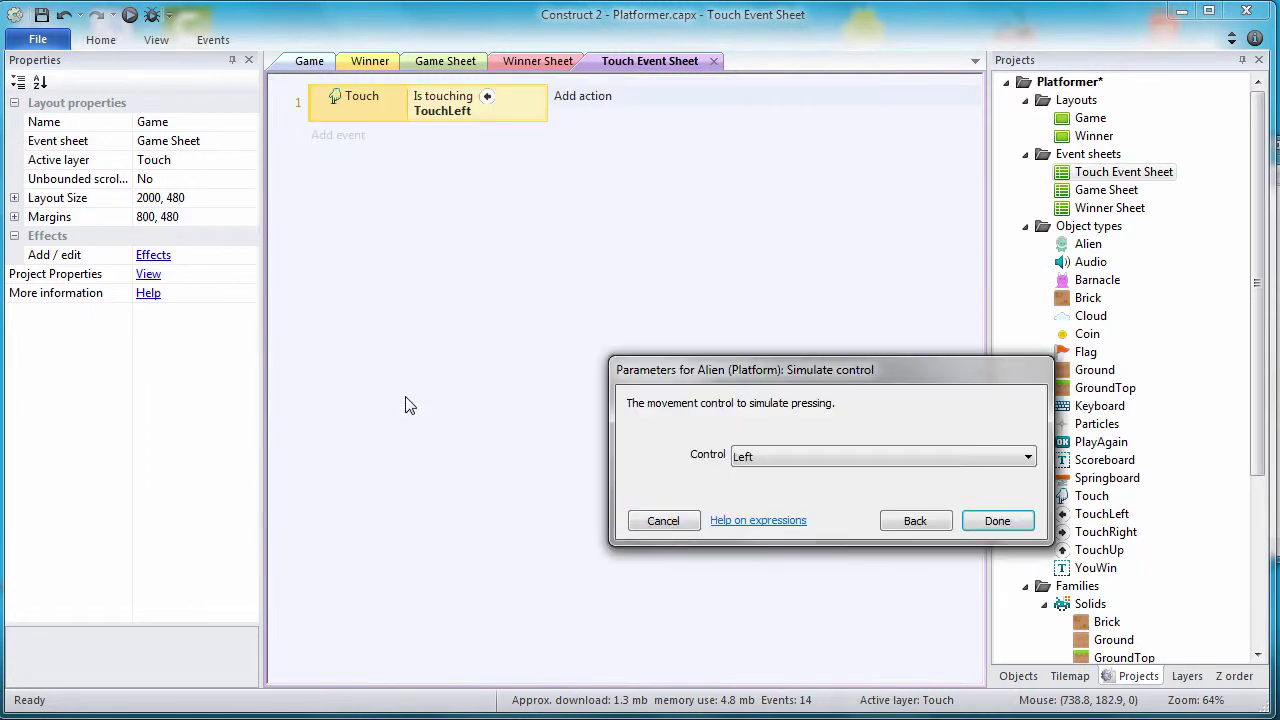
{"action": "left_click", "coordinate": [988, 535]}
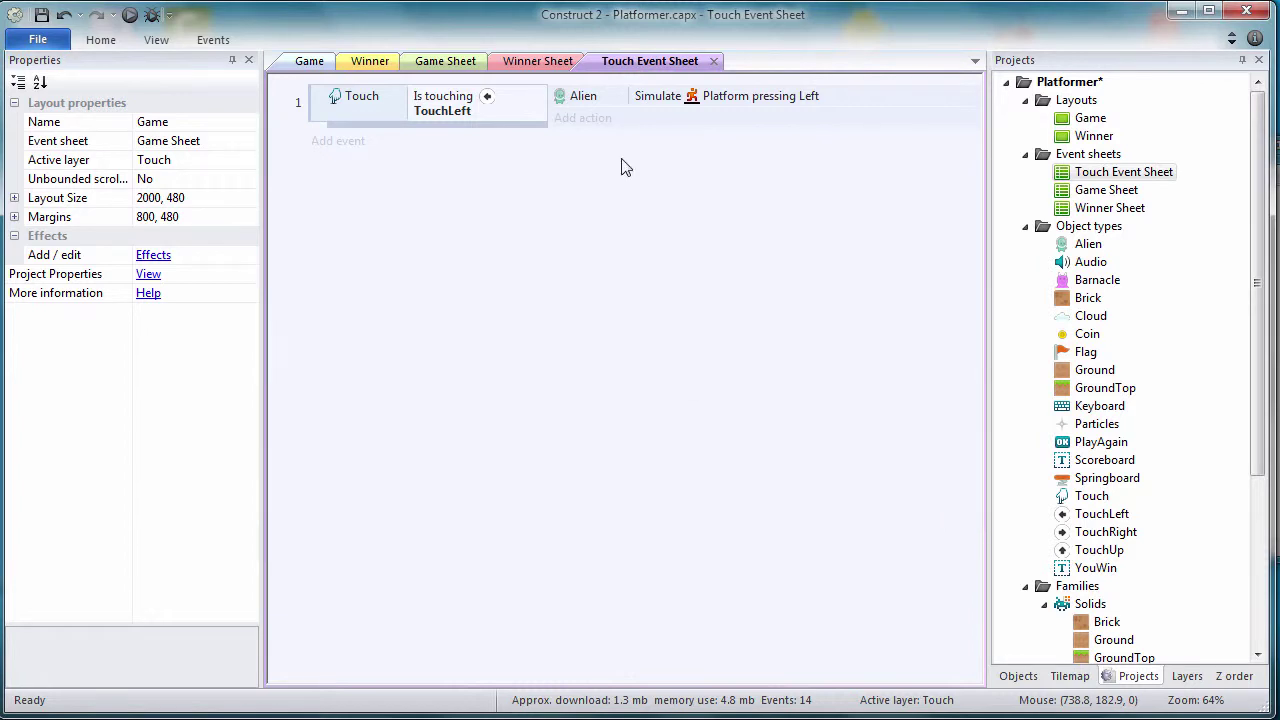
Step: Add a second Alien action, Set mirrored with state Mirrored, then select the event
{"action": "left_click", "coordinate": [575, 122]}
{"action": "left_click", "coordinate": [388, 175]}
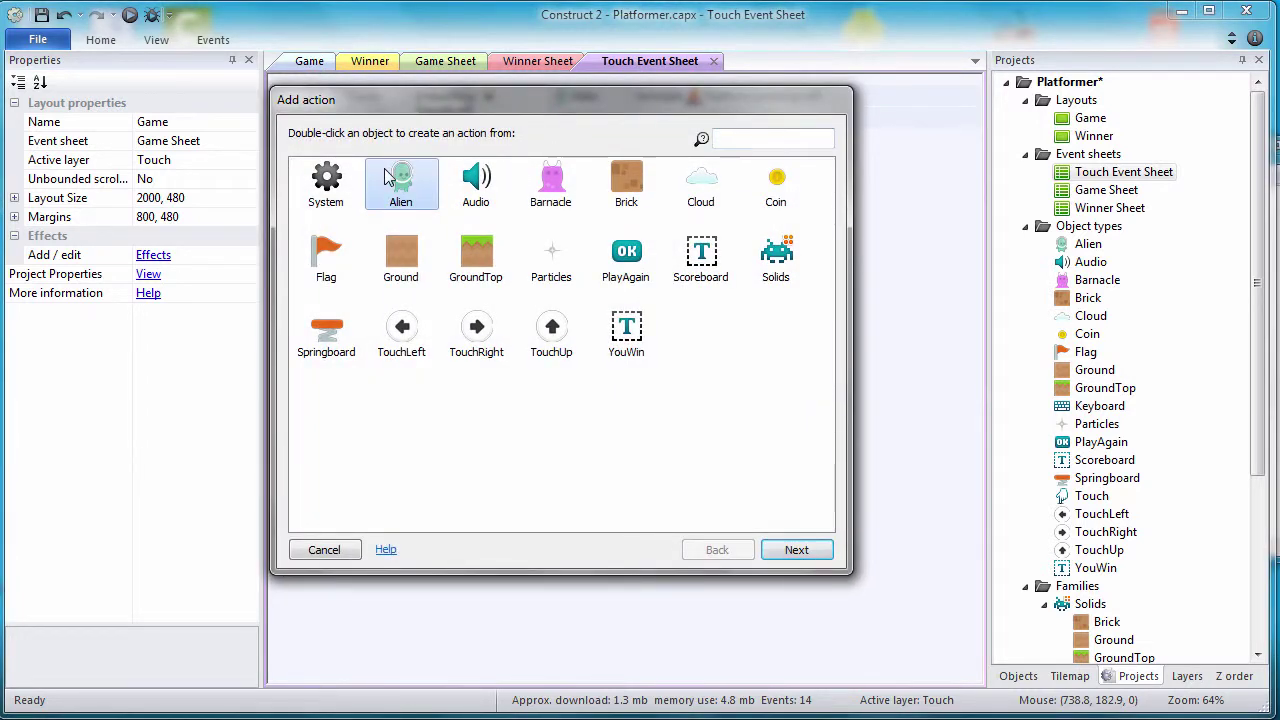
{"action": "double_click", "coordinate": [388, 175]}
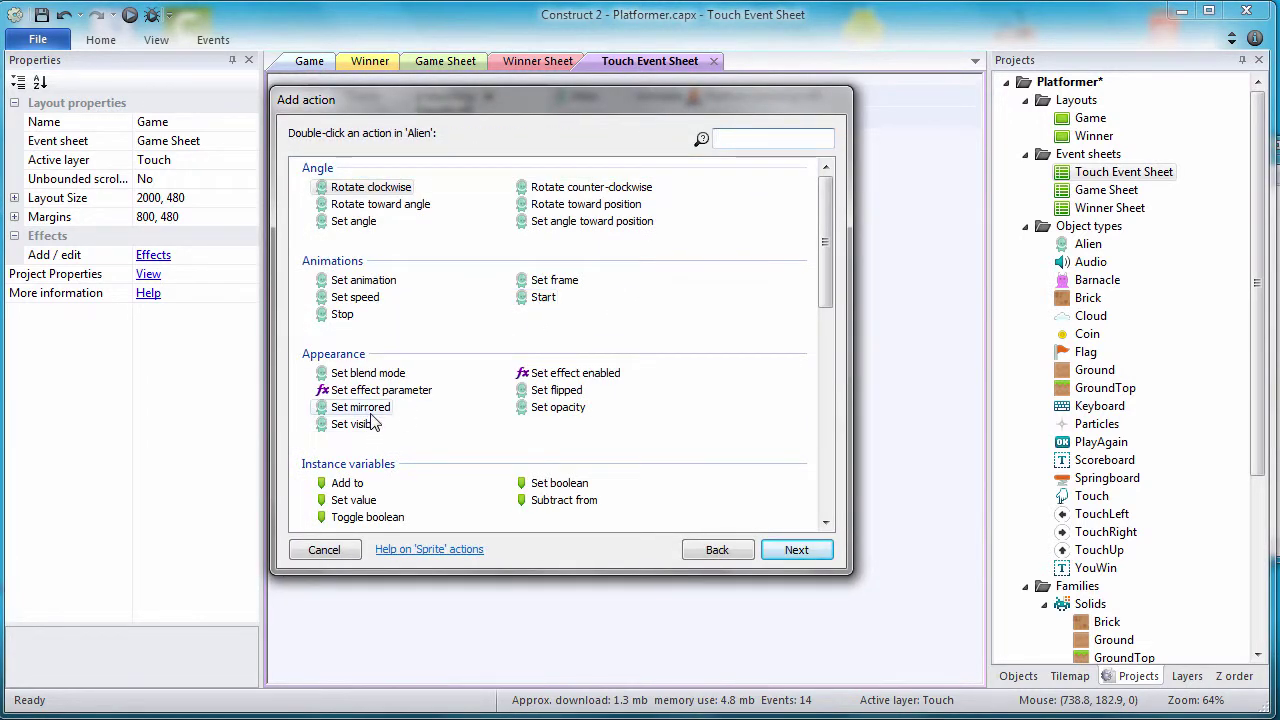
{"action": "double_click", "coordinate": [370, 412]}
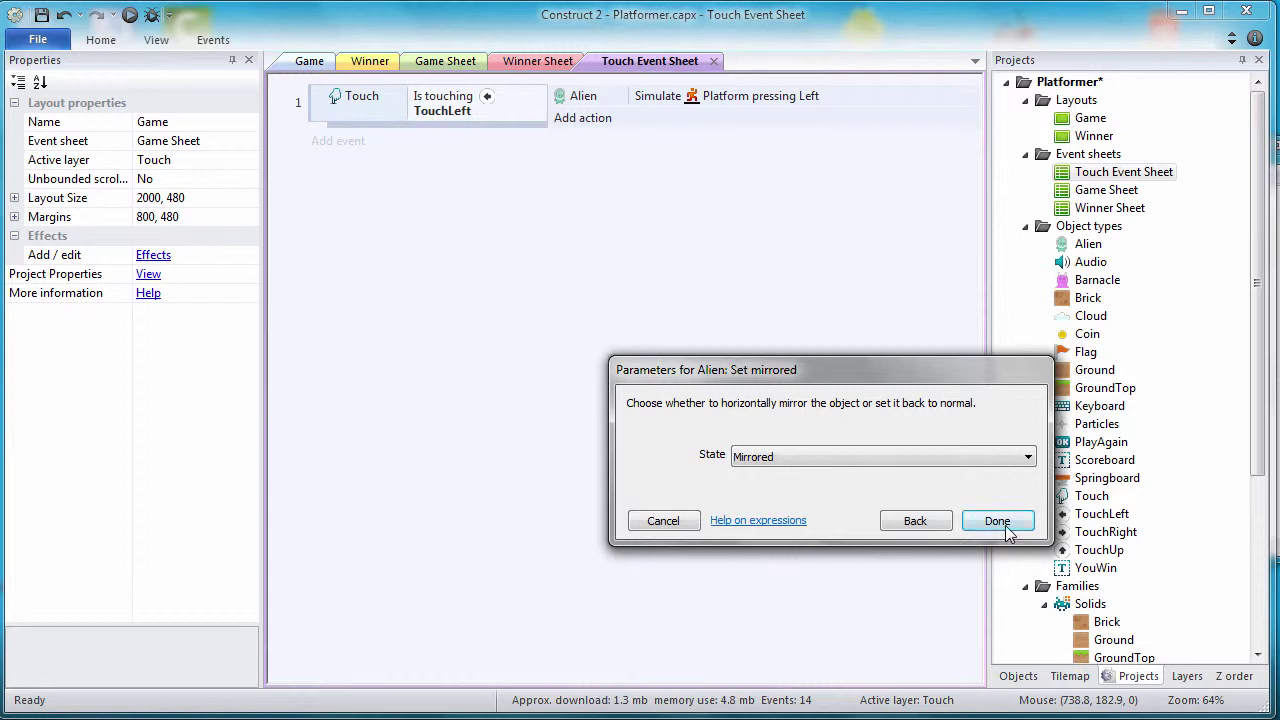
{"action": "left_click", "coordinate": [997, 524]}
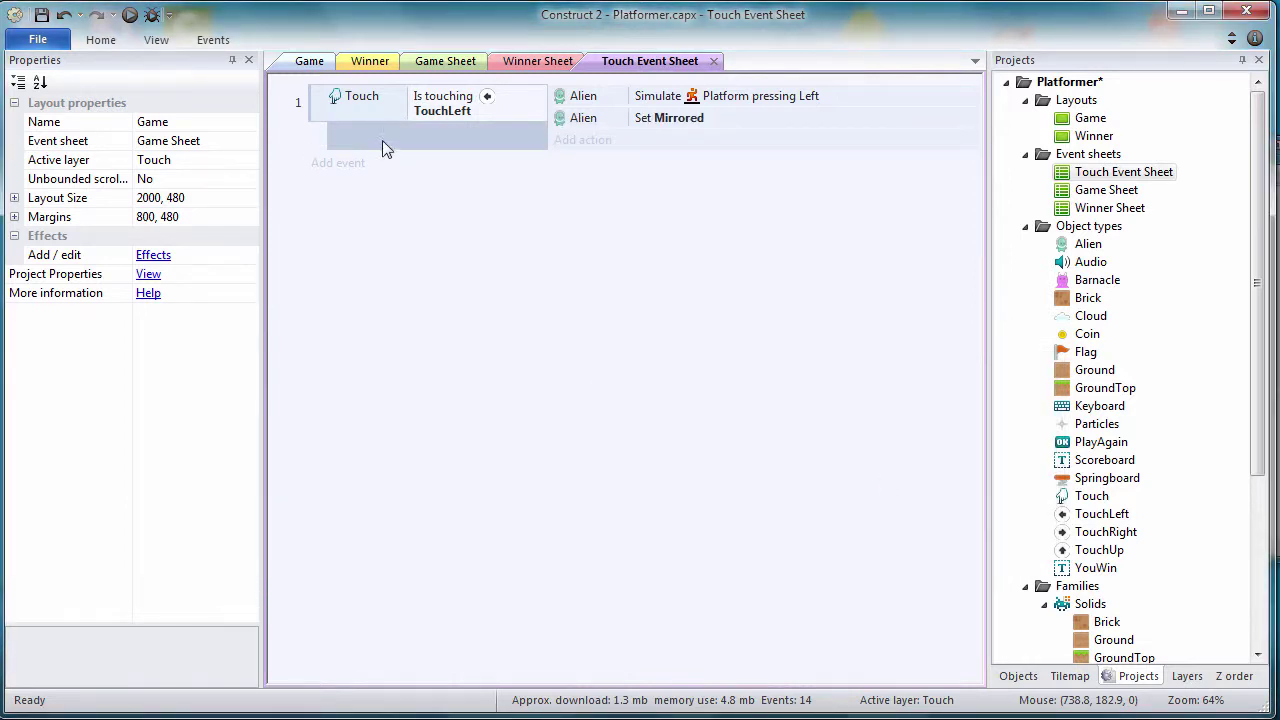
{"action": "left_click", "coordinate": [323, 103]}
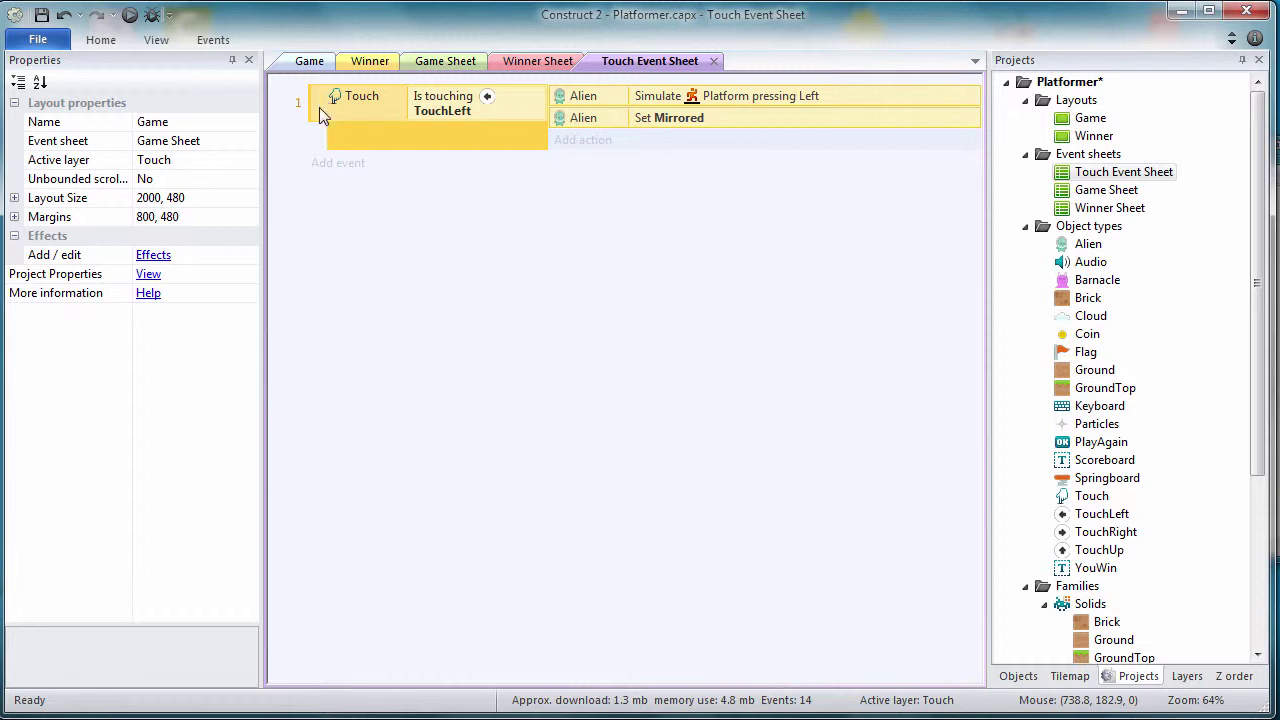
Step: Paste a copy of the TouchLeft event and change its condition object to TouchRight
{"action": "key", "text": "ctrl+v"}
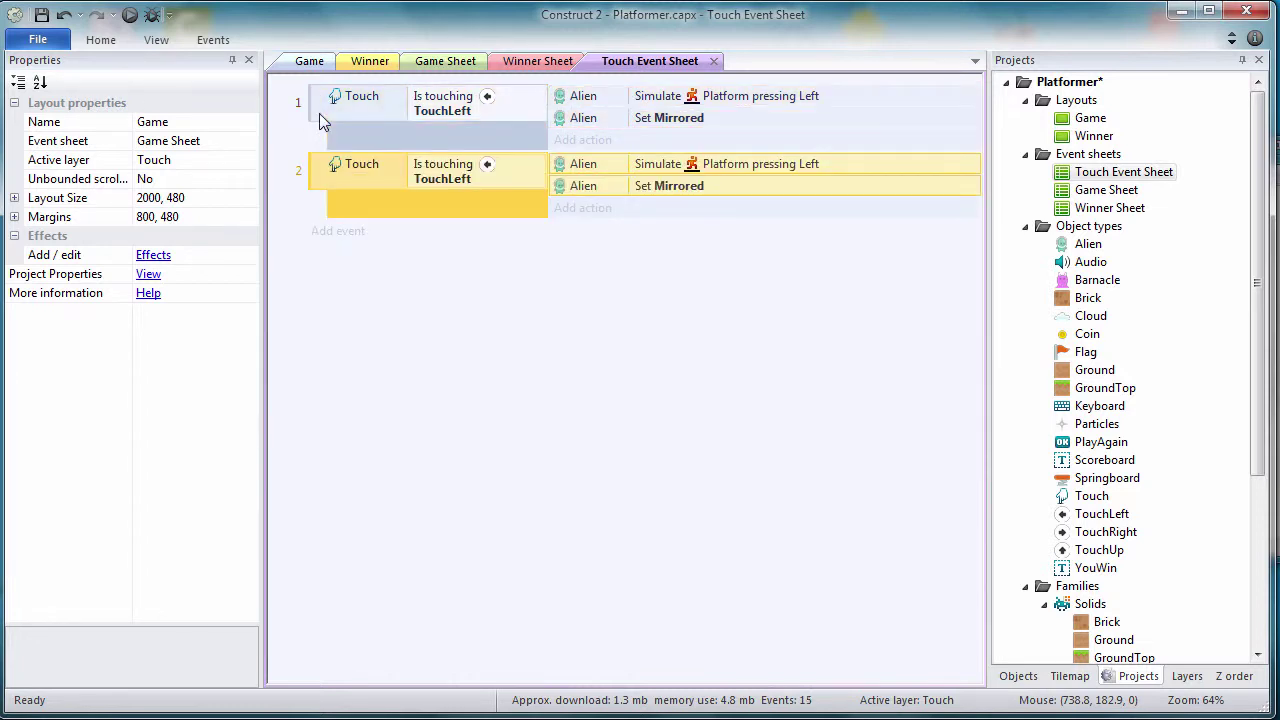
{"action": "right_click", "coordinate": [437, 173]}
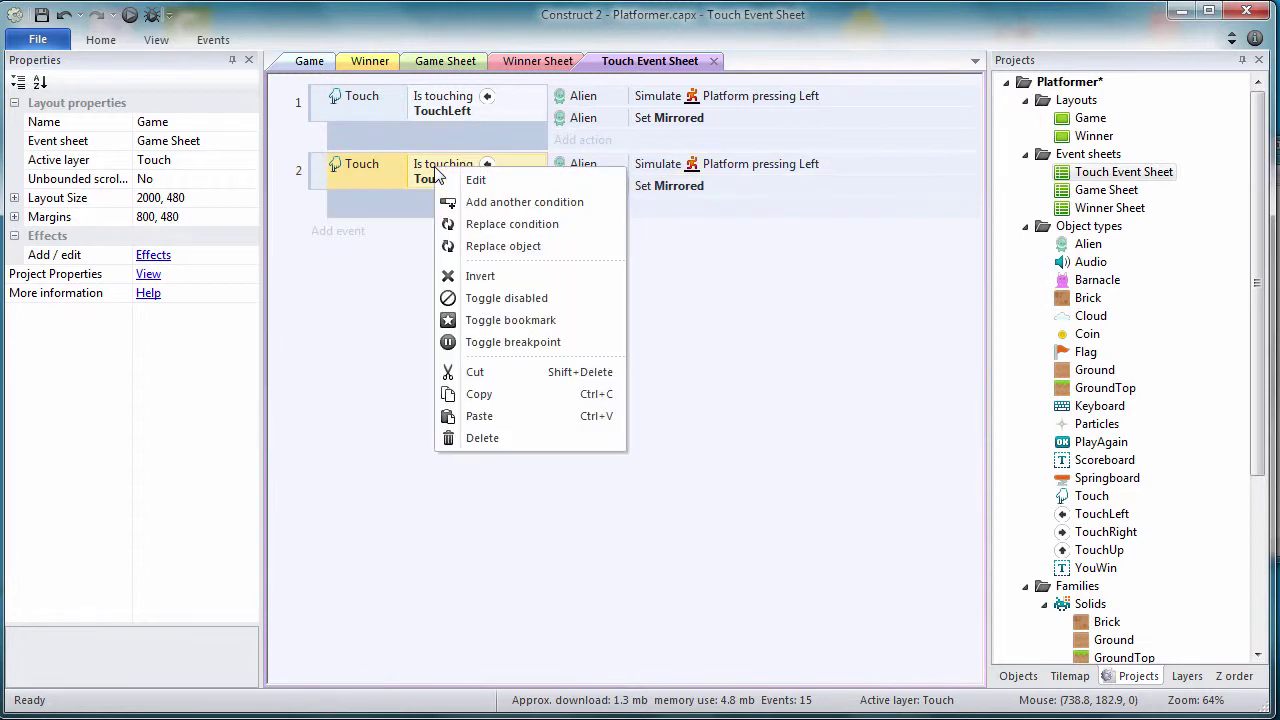
{"action": "left_click", "coordinate": [474, 247]}
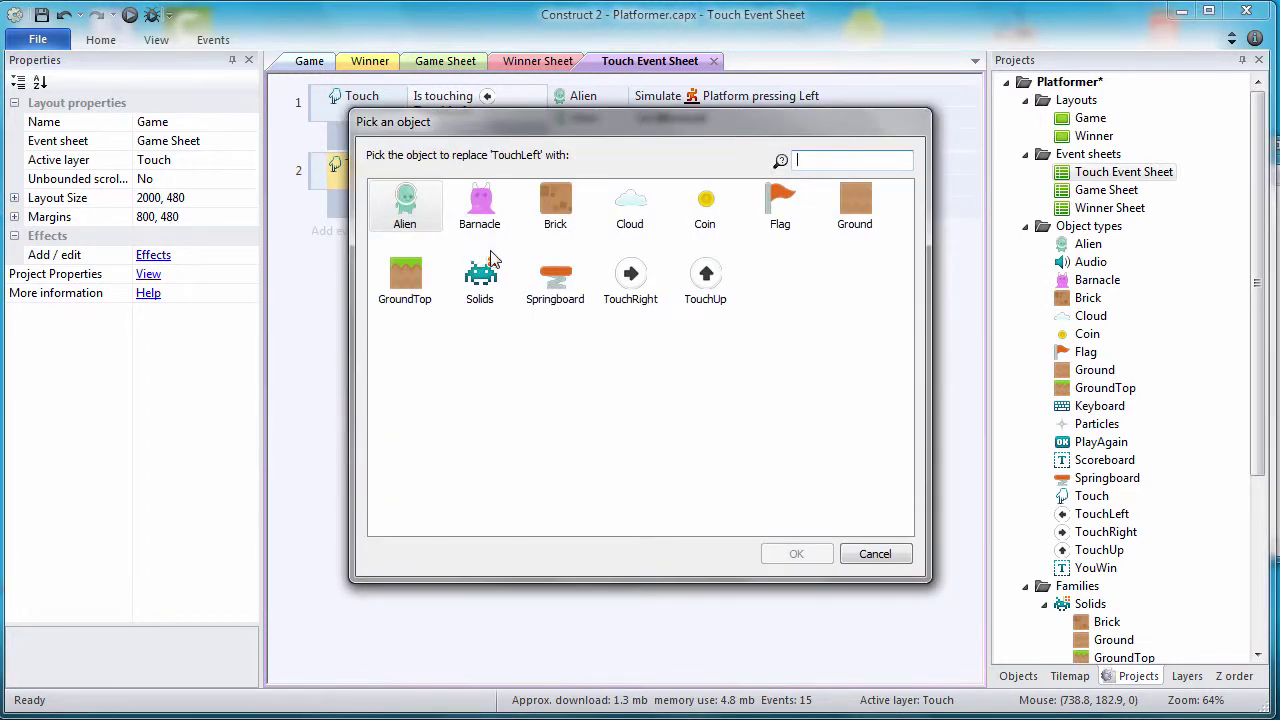
{"action": "left_click", "coordinate": [630, 282]}
{"action": "left_click", "coordinate": [783, 547]}
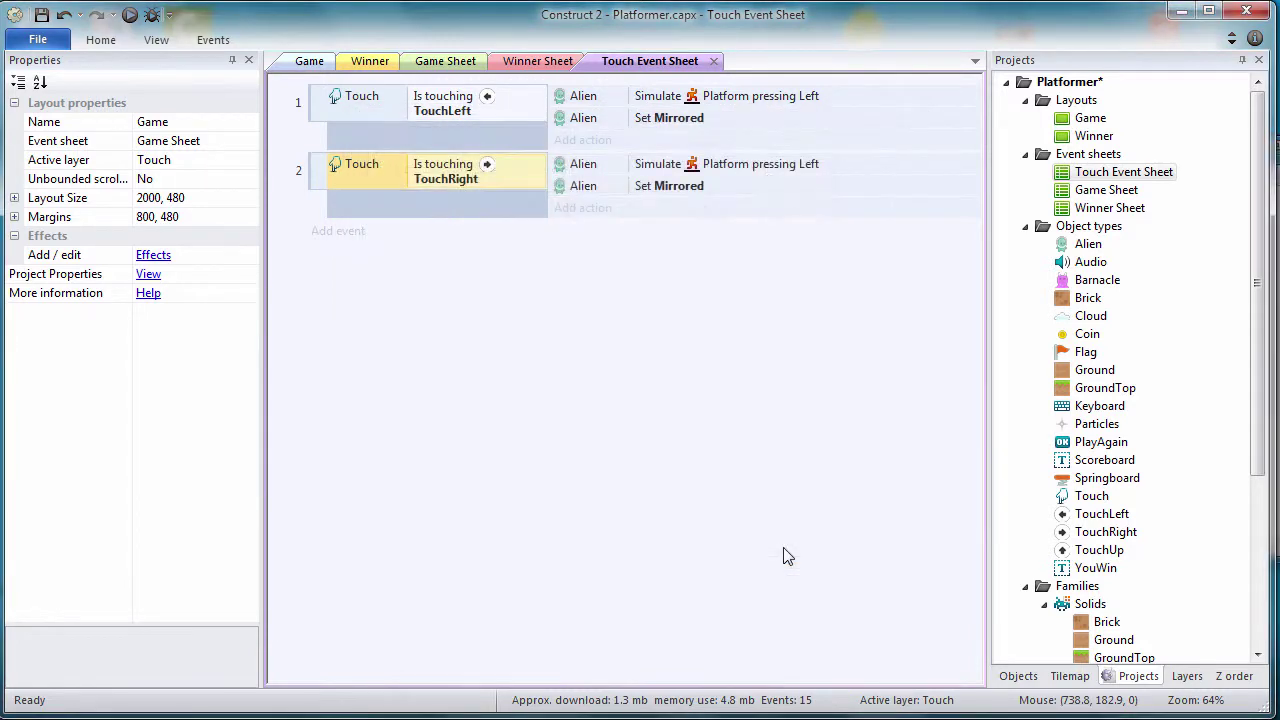
Step: Replace the copied action with Alien Simulate Platform pressing Right
{"action": "right_click", "coordinate": [661, 166]}
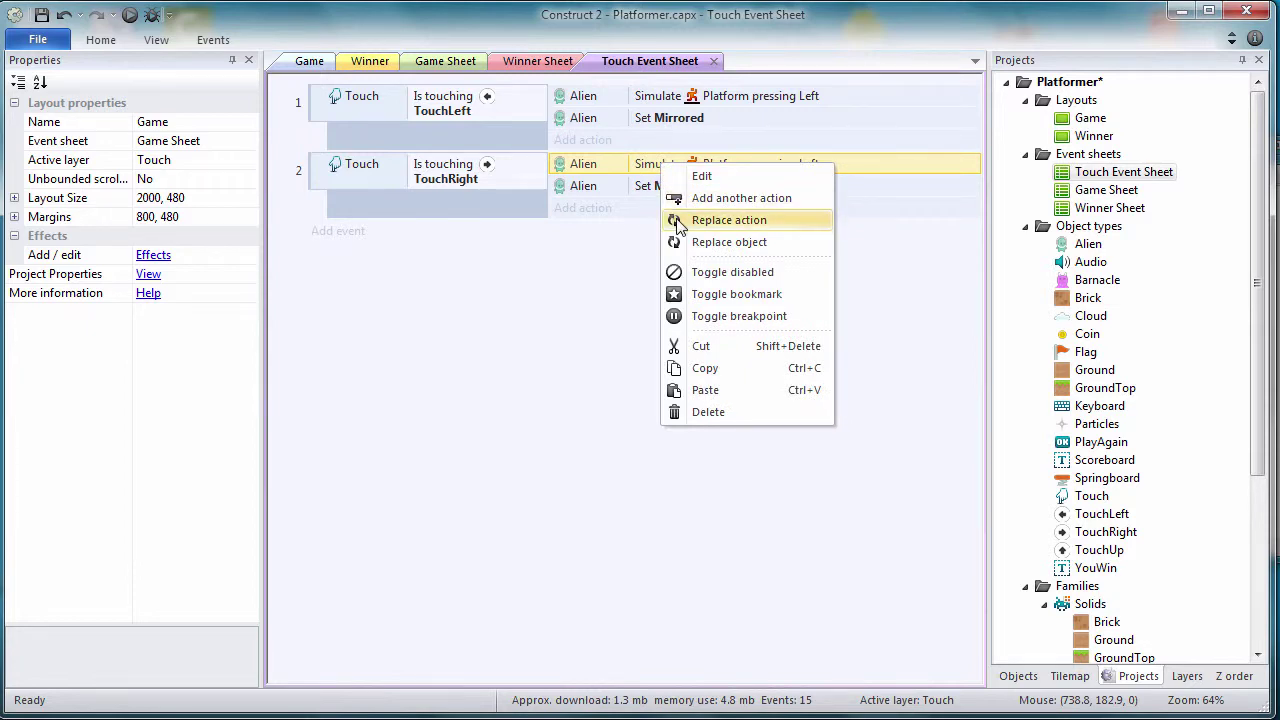
{"action": "left_click", "coordinate": [674, 220]}
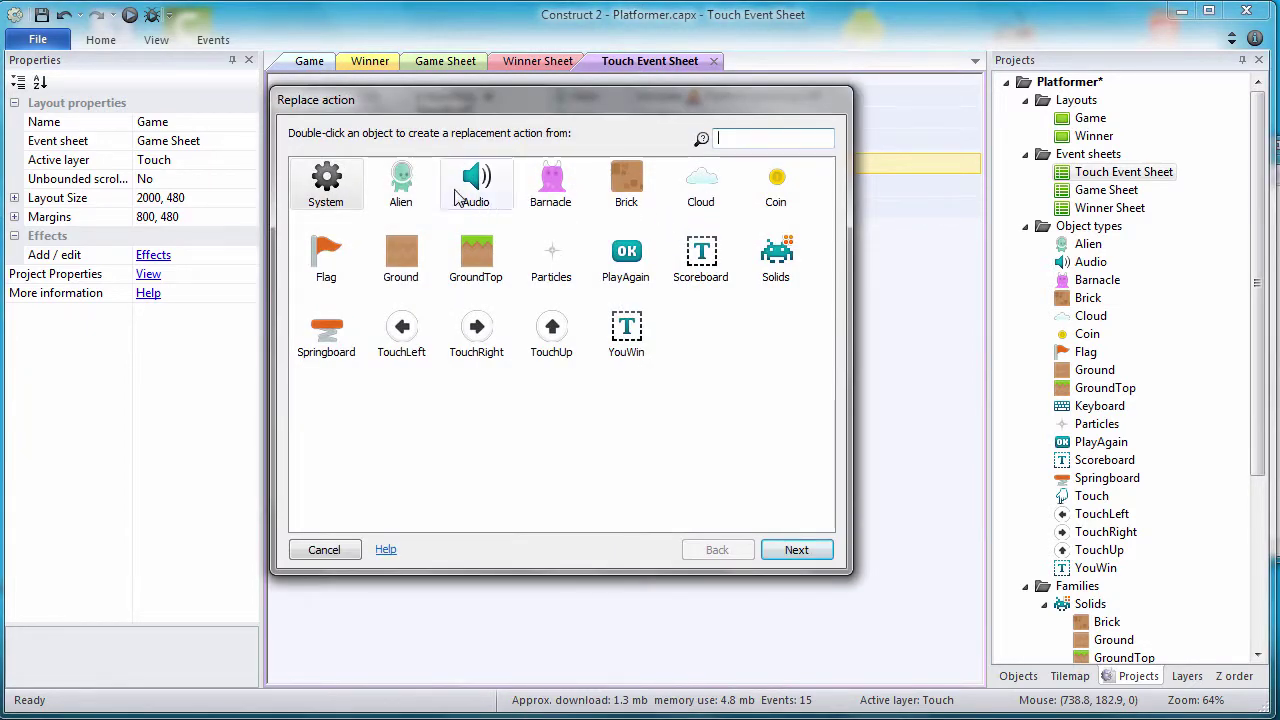
{"action": "double_click", "coordinate": [405, 193]}
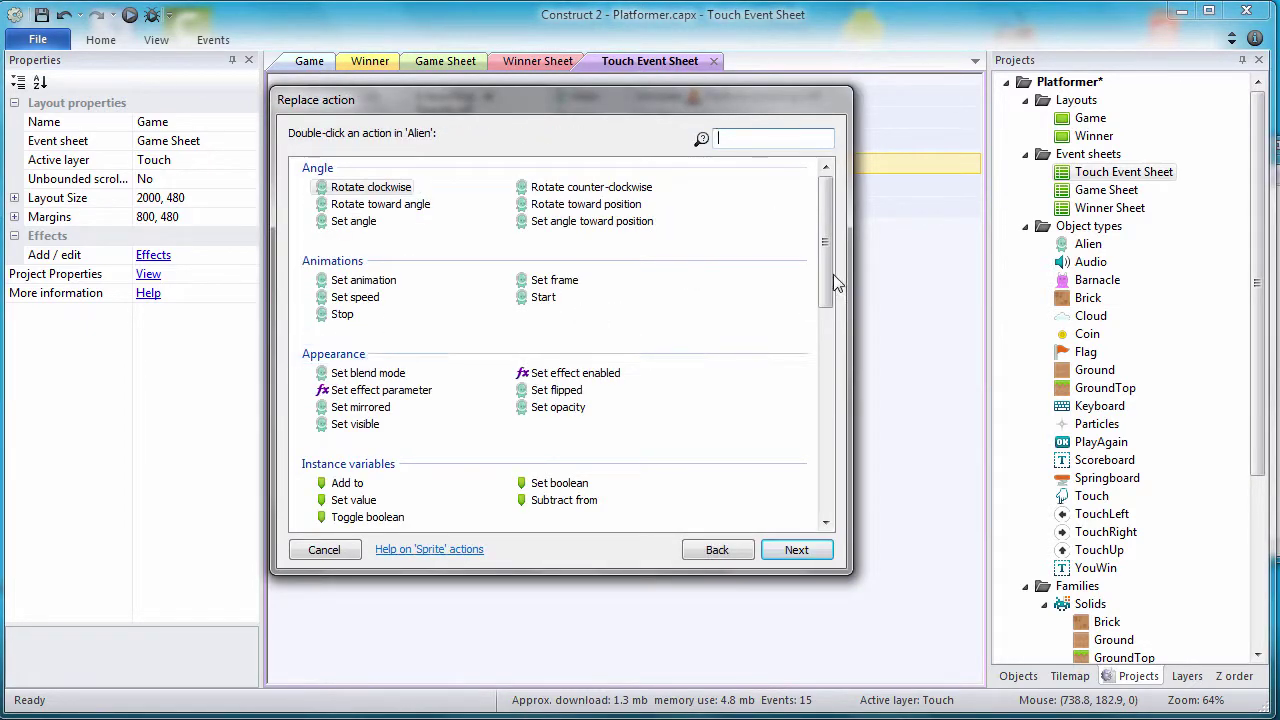
{"action": "left_click_drag", "start_coordinate": [826, 281], "coordinate": [828, 376]}
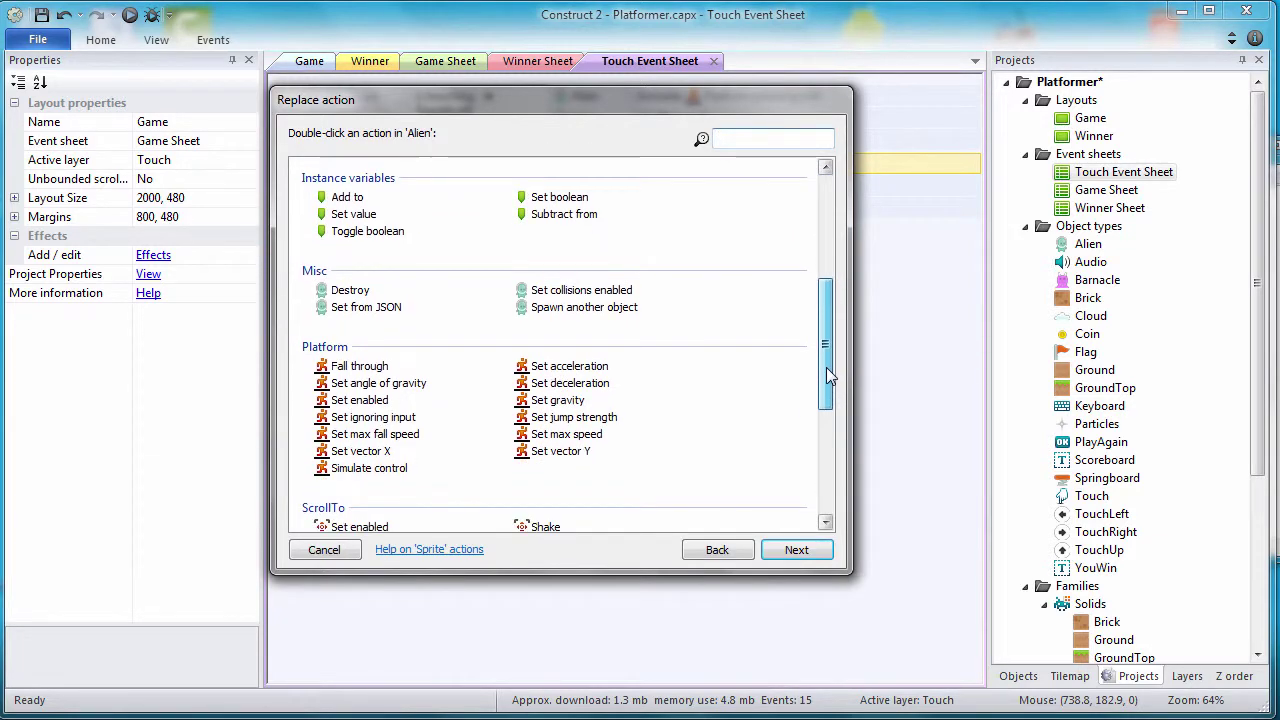
{"action": "double_click", "coordinate": [394, 471]}
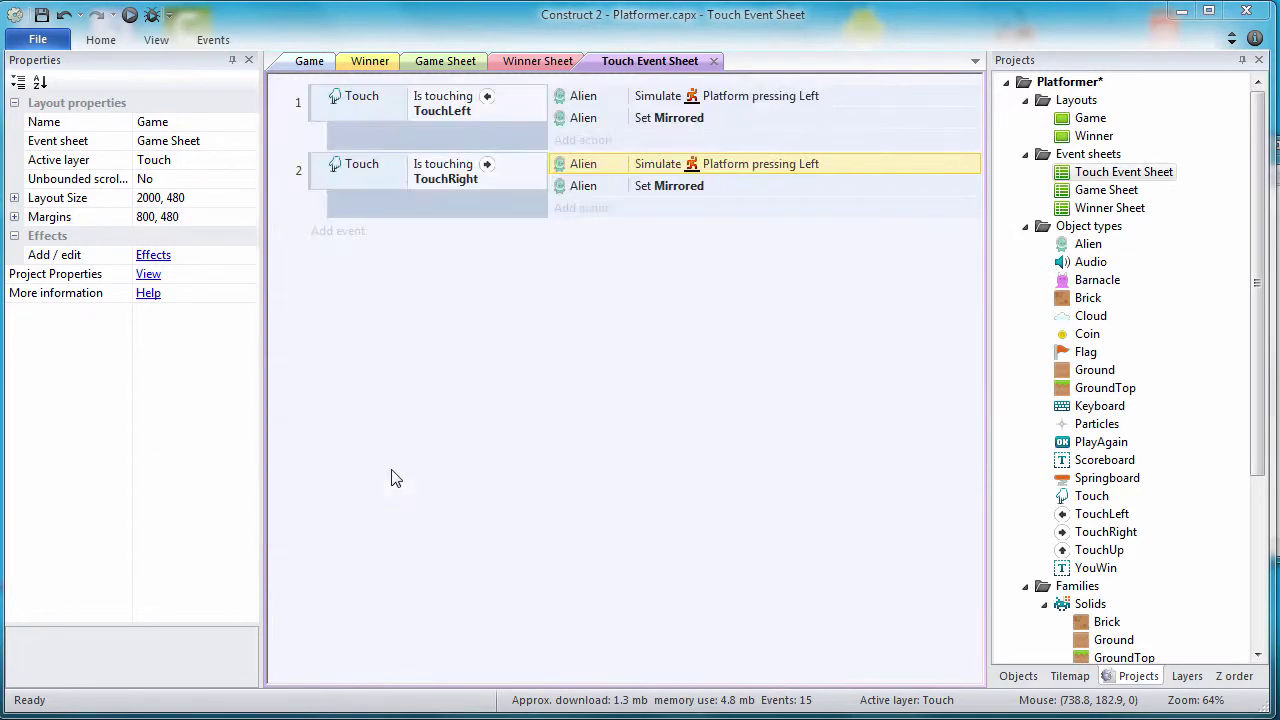
{"action": "left_click", "coordinate": [754, 457]}
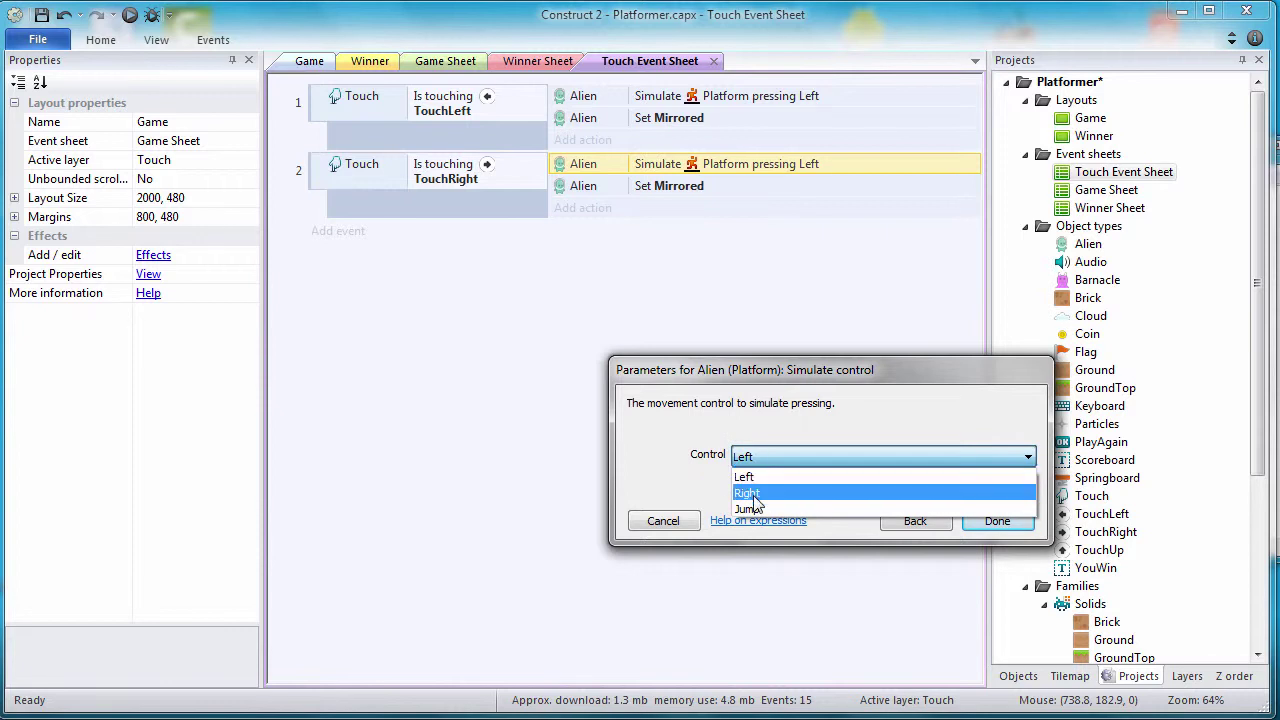
{"action": "left_click", "coordinate": [754, 494]}
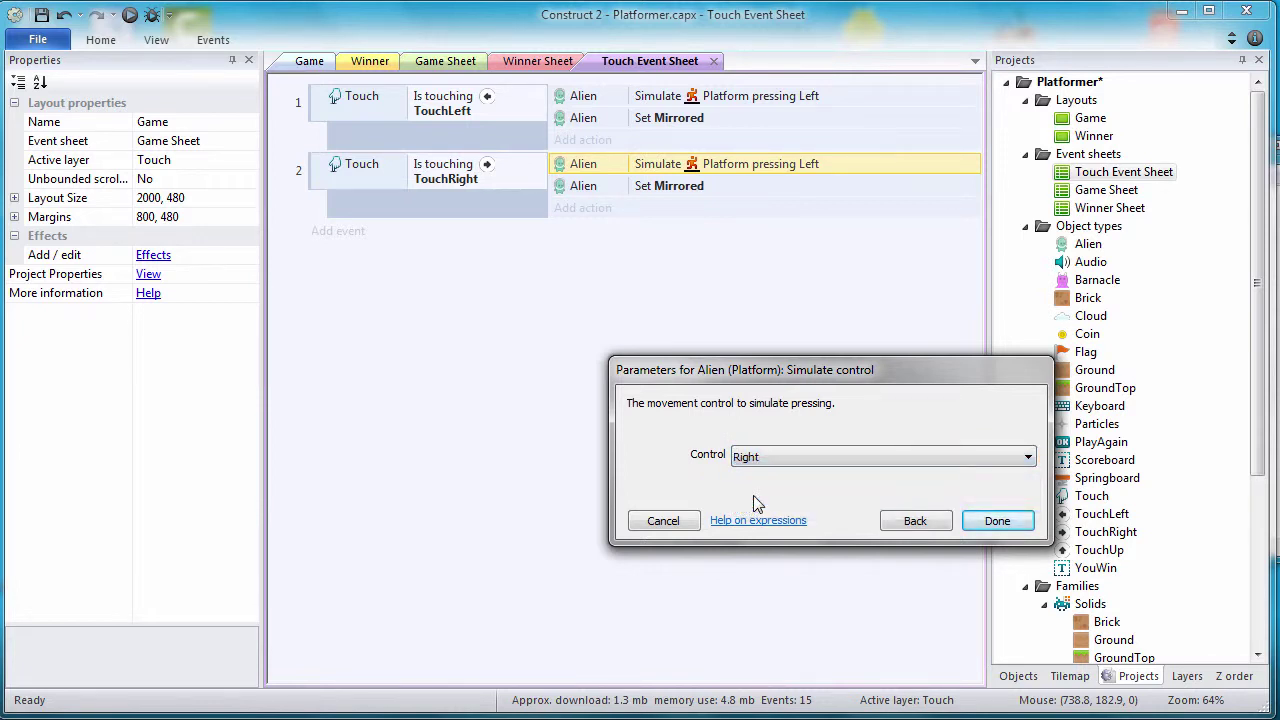
{"action": "left_click", "coordinate": [996, 523]}
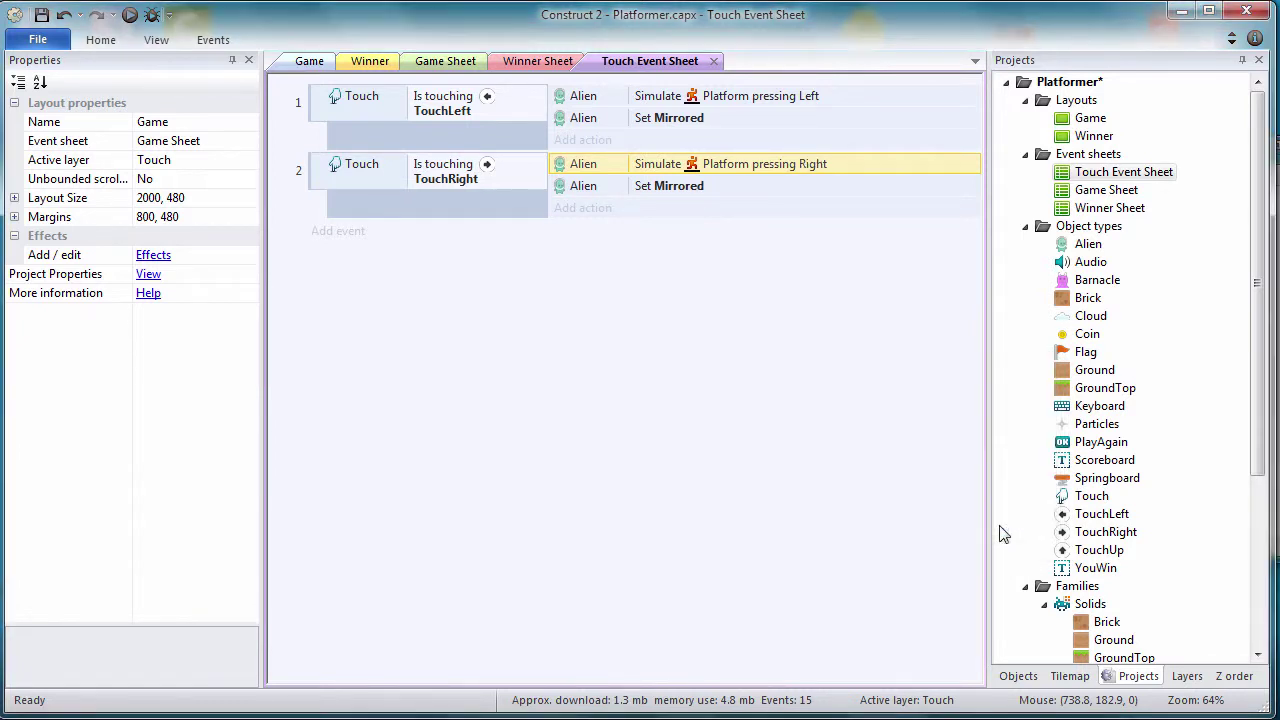
Step: Change the mirroring action to Not mirrored and select the TouchRight event
{"action": "double_click", "coordinate": [670, 192]}
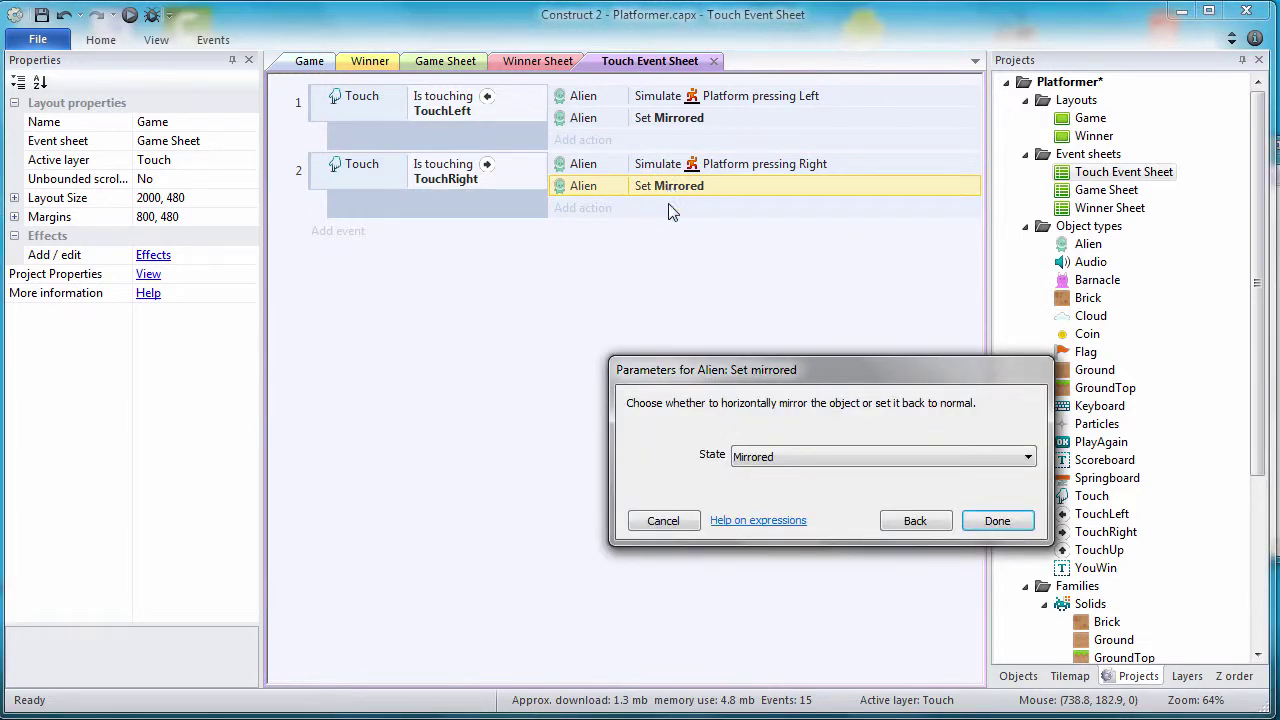
{"action": "left_click", "coordinate": [779, 453]}
{"action": "left_click", "coordinate": [772, 493]}
{"action": "left_click", "coordinate": [984, 522]}
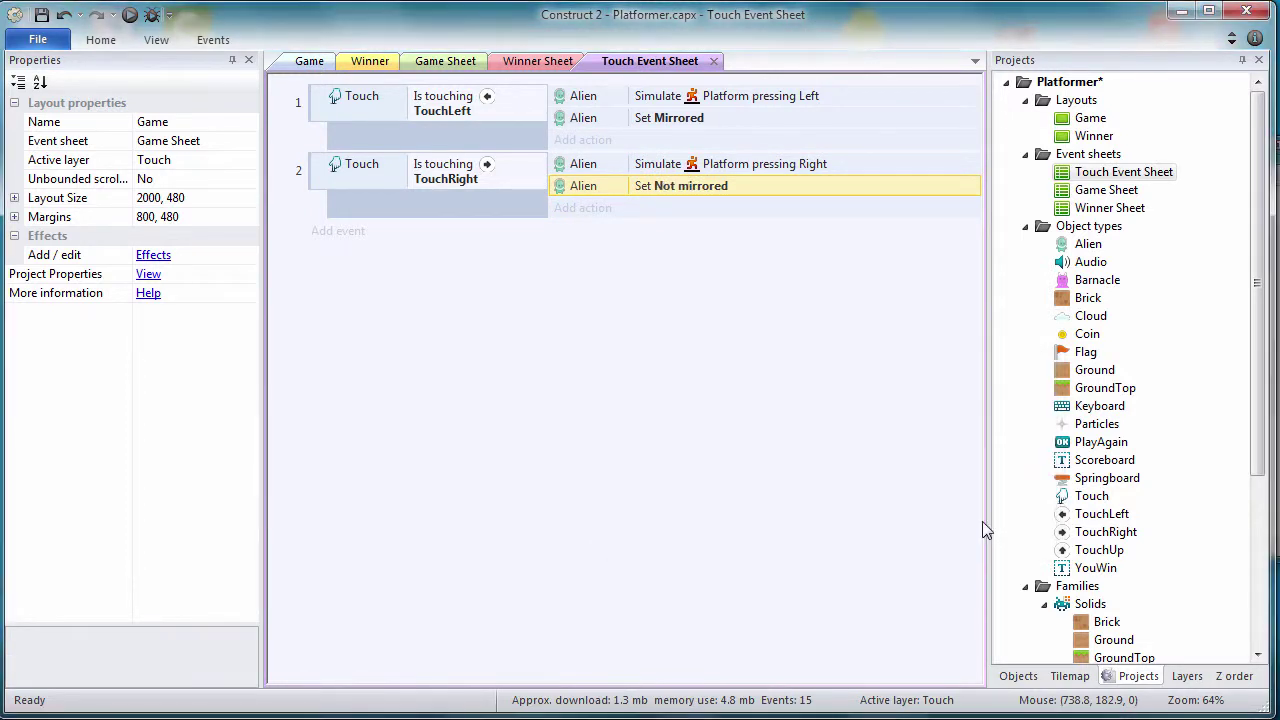
{"action": "left_click", "coordinate": [316, 168]}
Step: Duplicate the TouchRight event as event 3 and switch its condition object to TouchUp
{"action": "key", "text": "ctrl+c"}
{"action": "key", "text": "ctrl+v"}
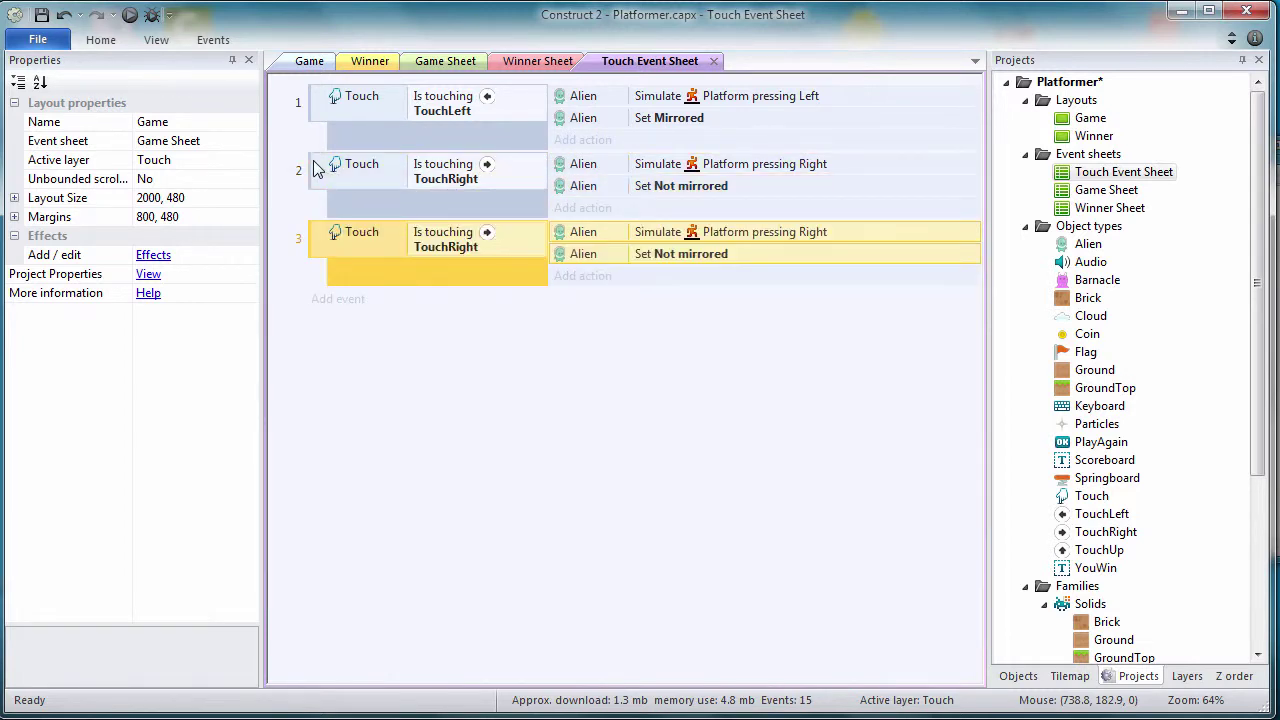
{"action": "right_click", "coordinate": [447, 248]}
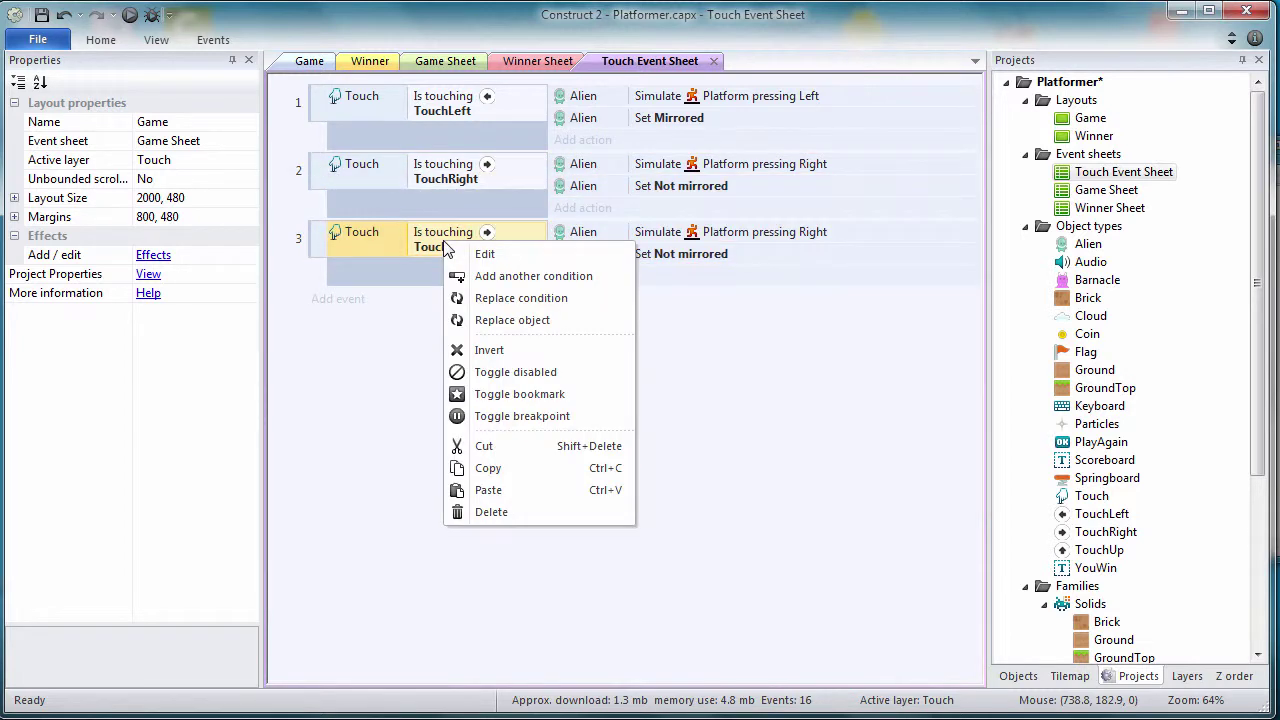
{"action": "left_click", "coordinate": [478, 318]}
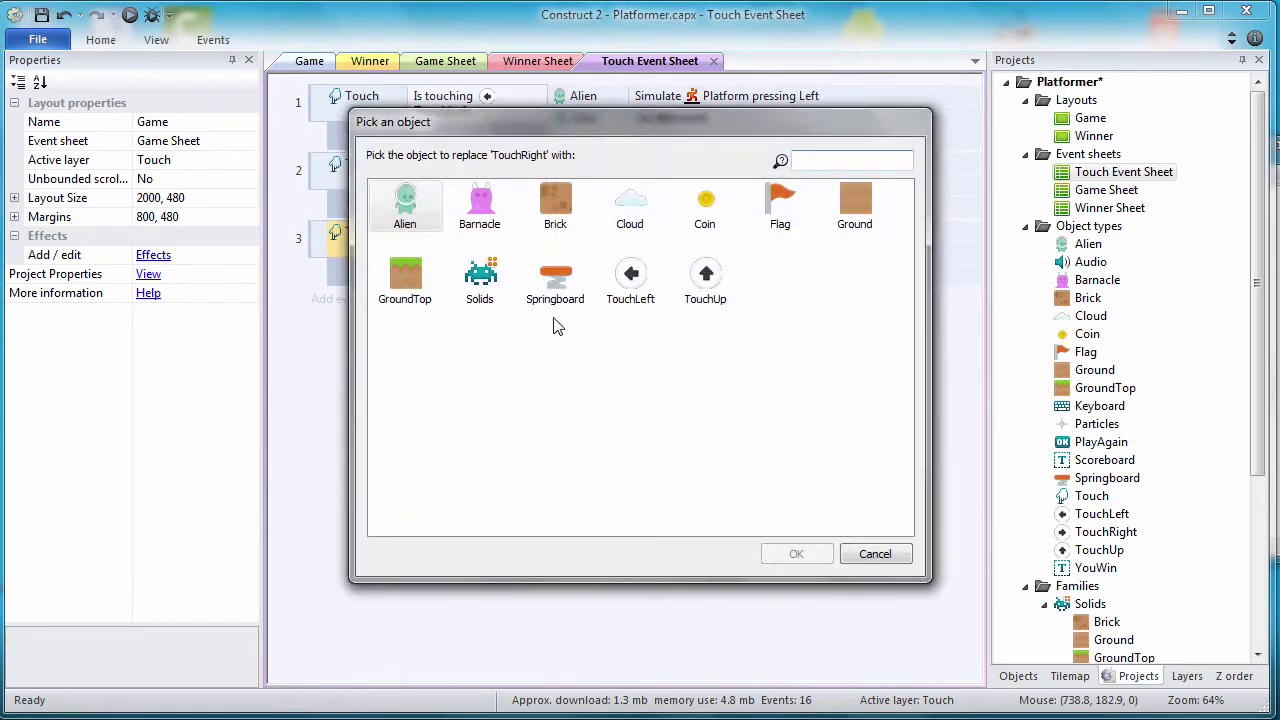
{"action": "left_click", "coordinate": [685, 295]}
{"action": "left_click", "coordinate": [796, 553]}
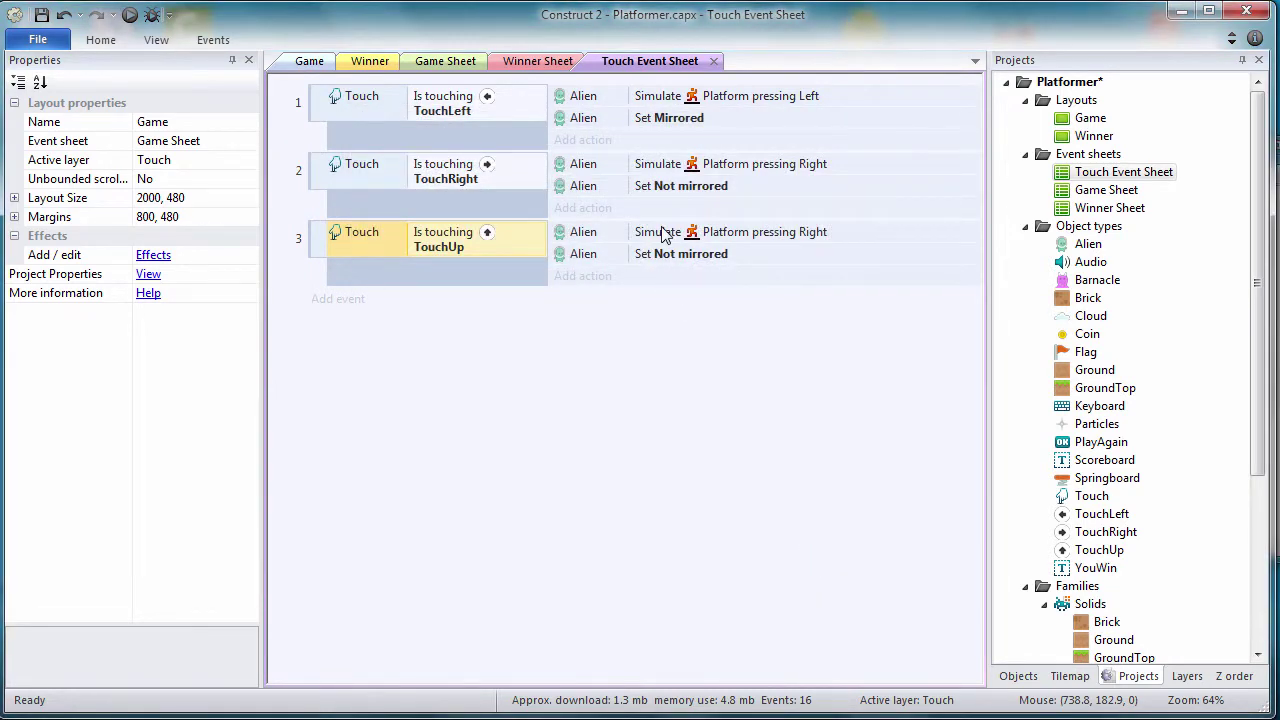
Step: Set the simulated control to Jump and delete the mirroring action
{"action": "double_click", "coordinate": [662, 233]}
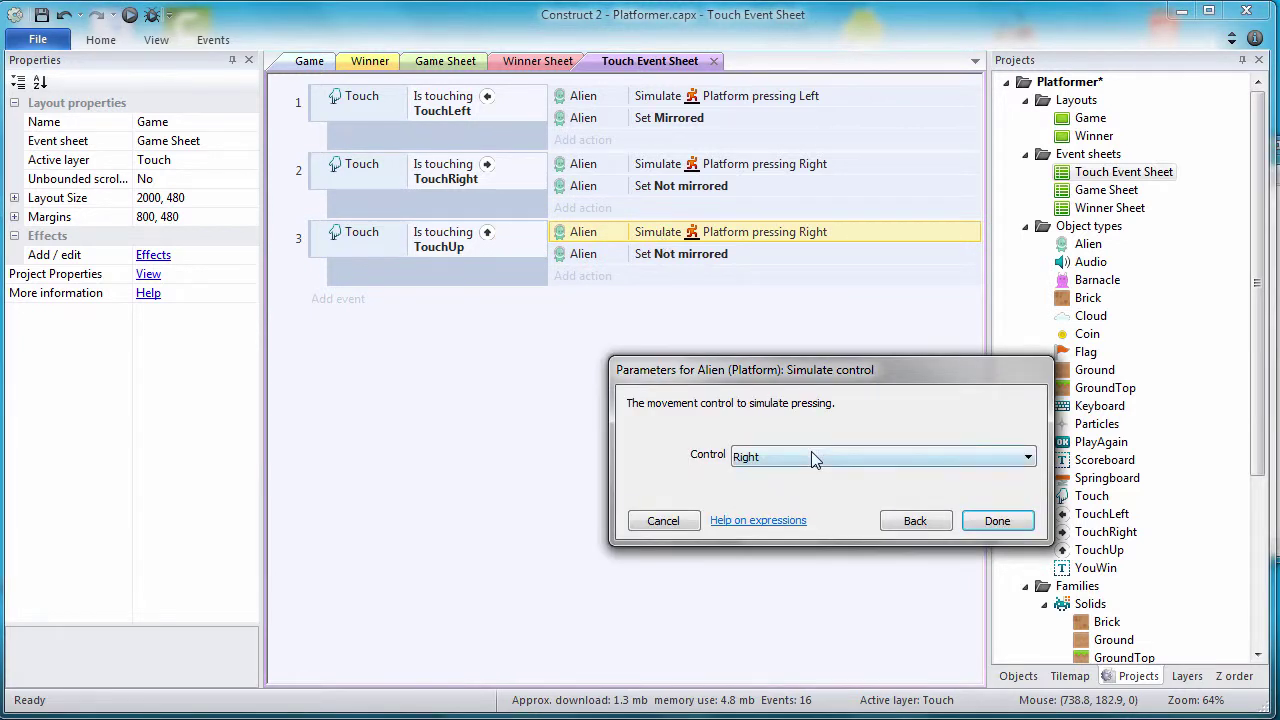
{"action": "left_click", "coordinate": [812, 456]}
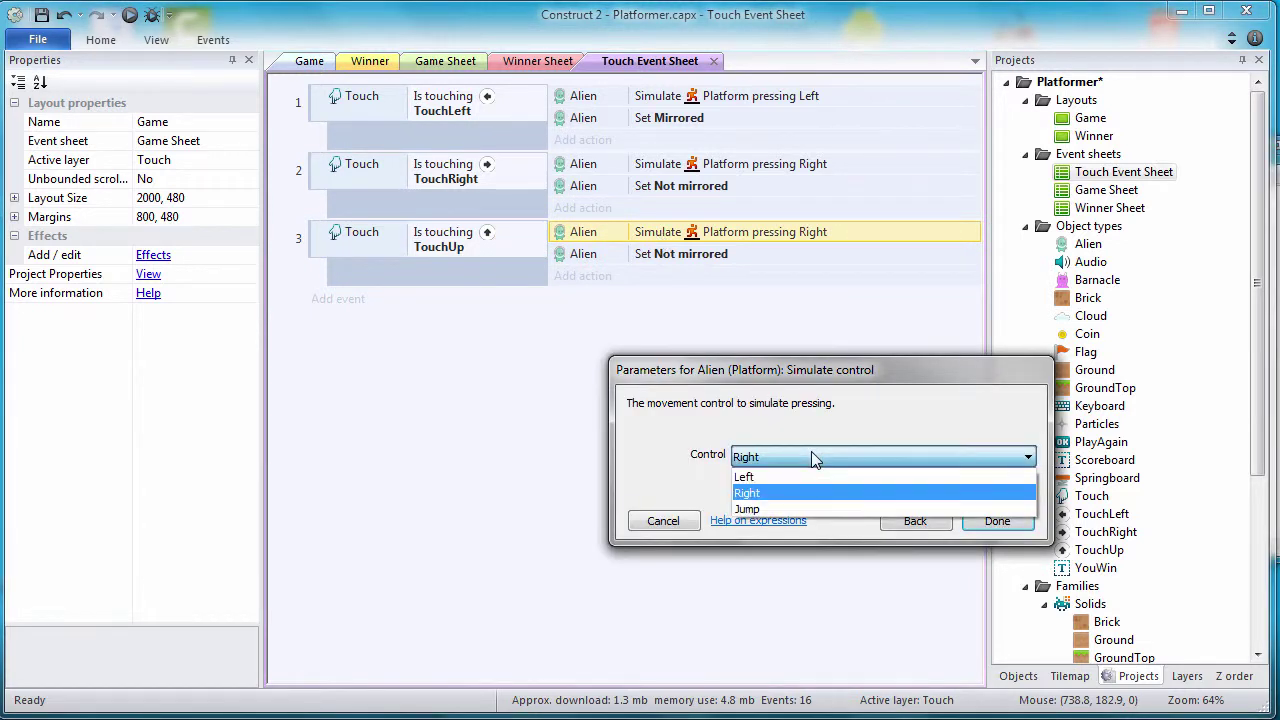
{"action": "left_click", "coordinate": [786, 508]}
{"action": "left_click", "coordinate": [990, 521]}
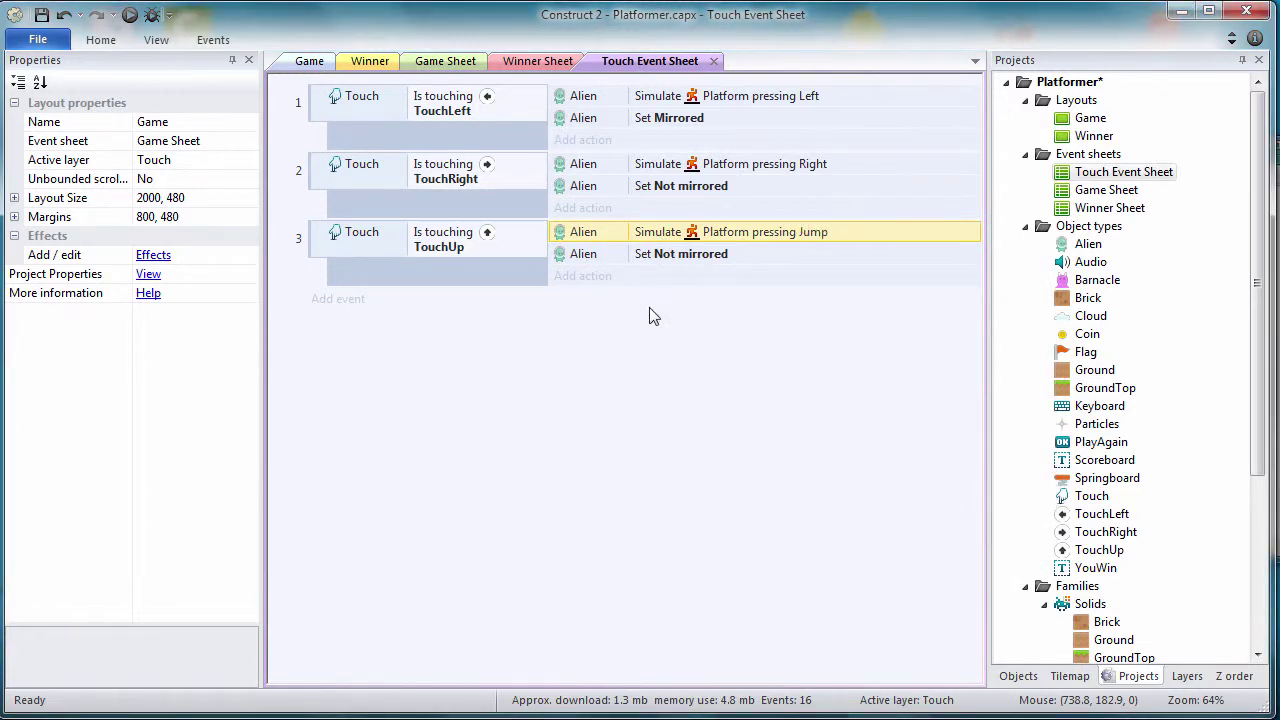
{"action": "left_click", "coordinate": [571, 257]}
{"action": "key", "text": "Delete"}
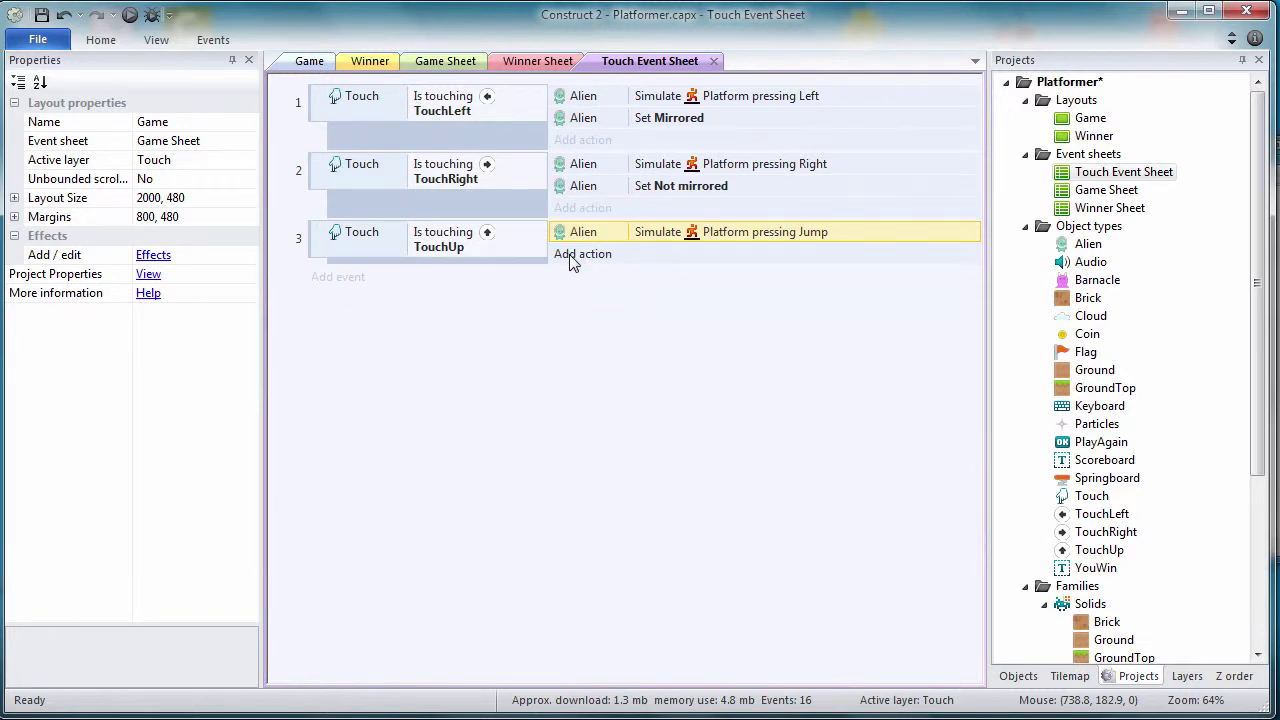
Step: Add a 'Touch Controls' group described as detecting control-button touches and performing the appropriate action(s)
{"action": "left_click", "coordinate": [313, 103]}
{"action": "right_click", "coordinate": [313, 103]}
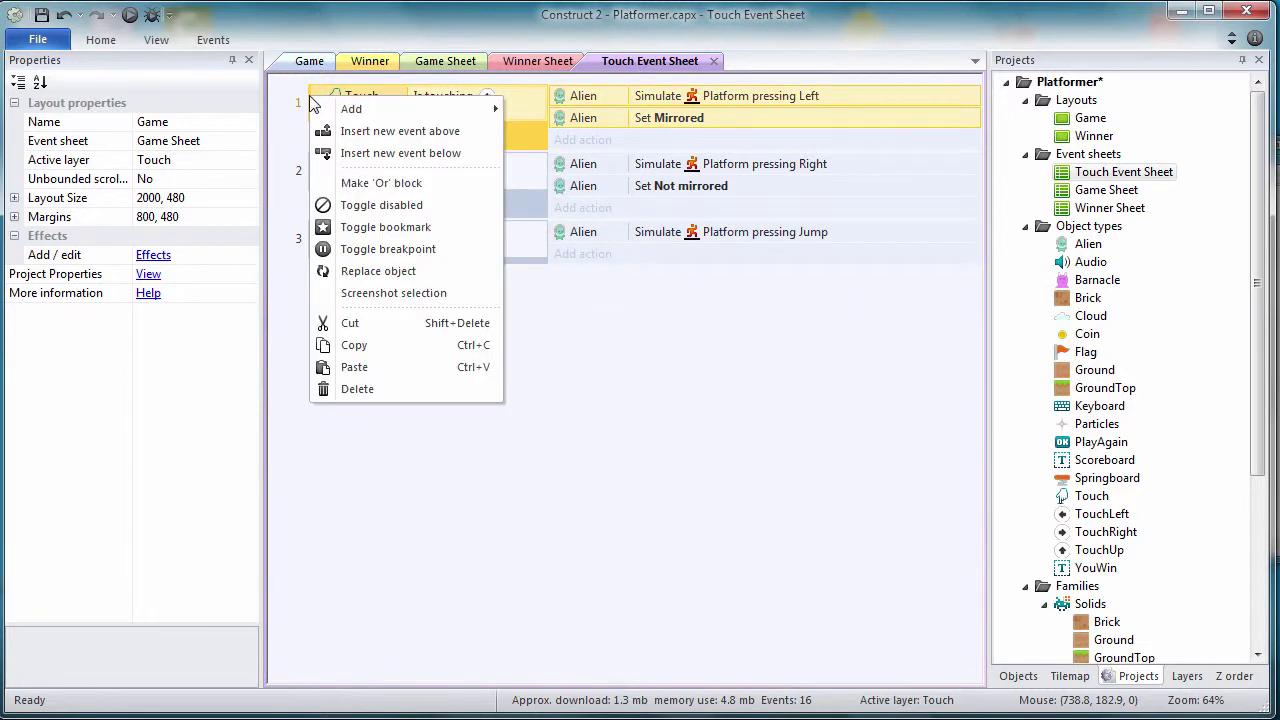
{"action": "mouse_move", "coordinate": [380, 110]}
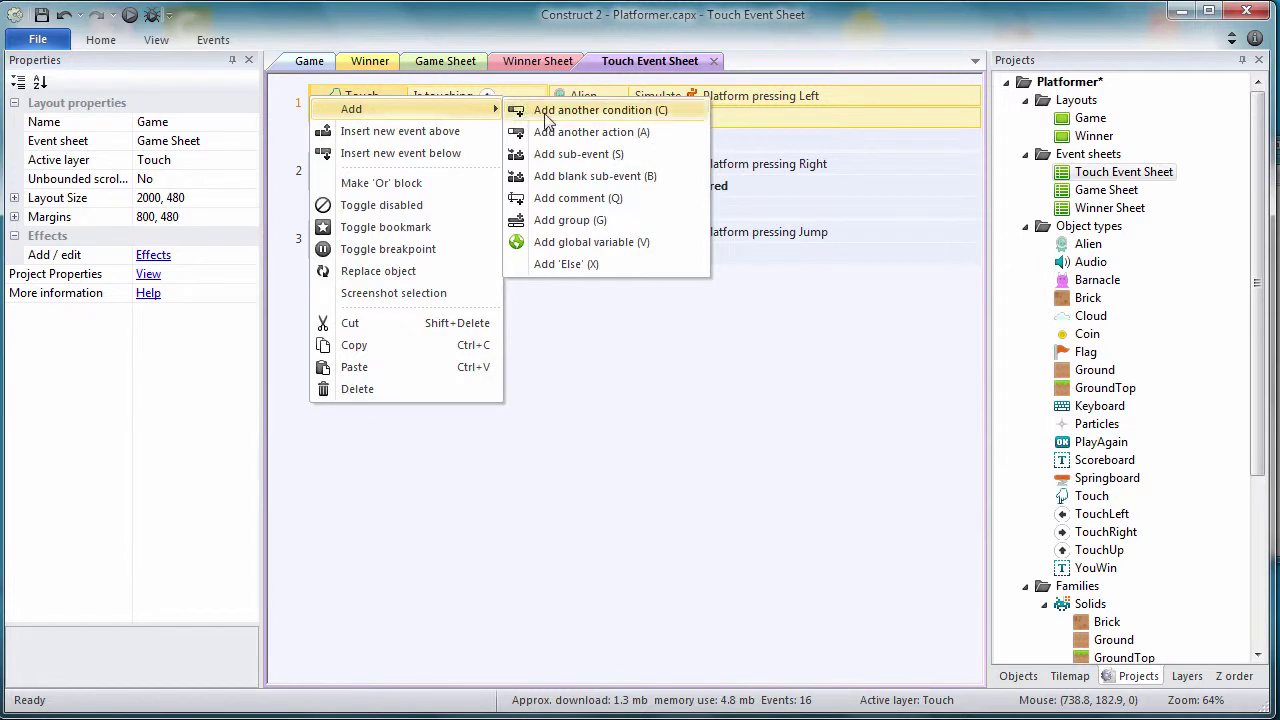
{"action": "left_click", "coordinate": [557, 220]}
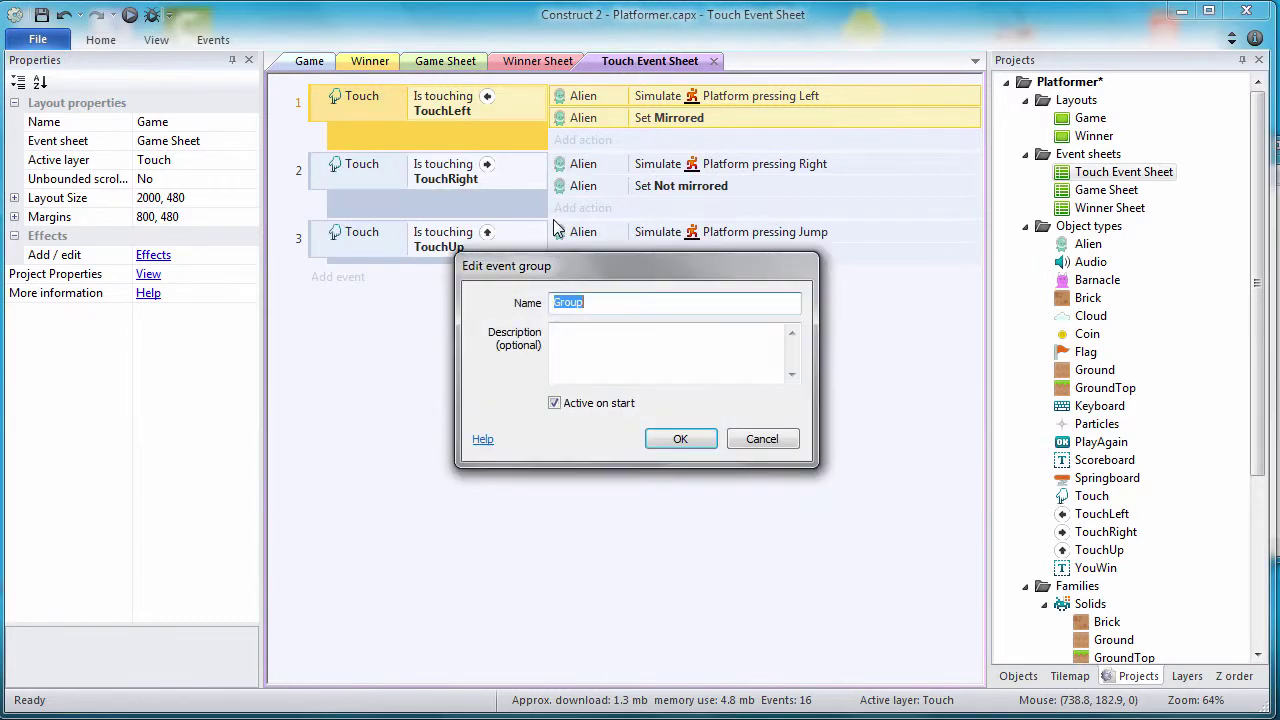
{"action": "left_click", "coordinate": [592, 298]}
{"action": "key", "text": "ctrl+a"}
{"action": "type", "text": "To"}
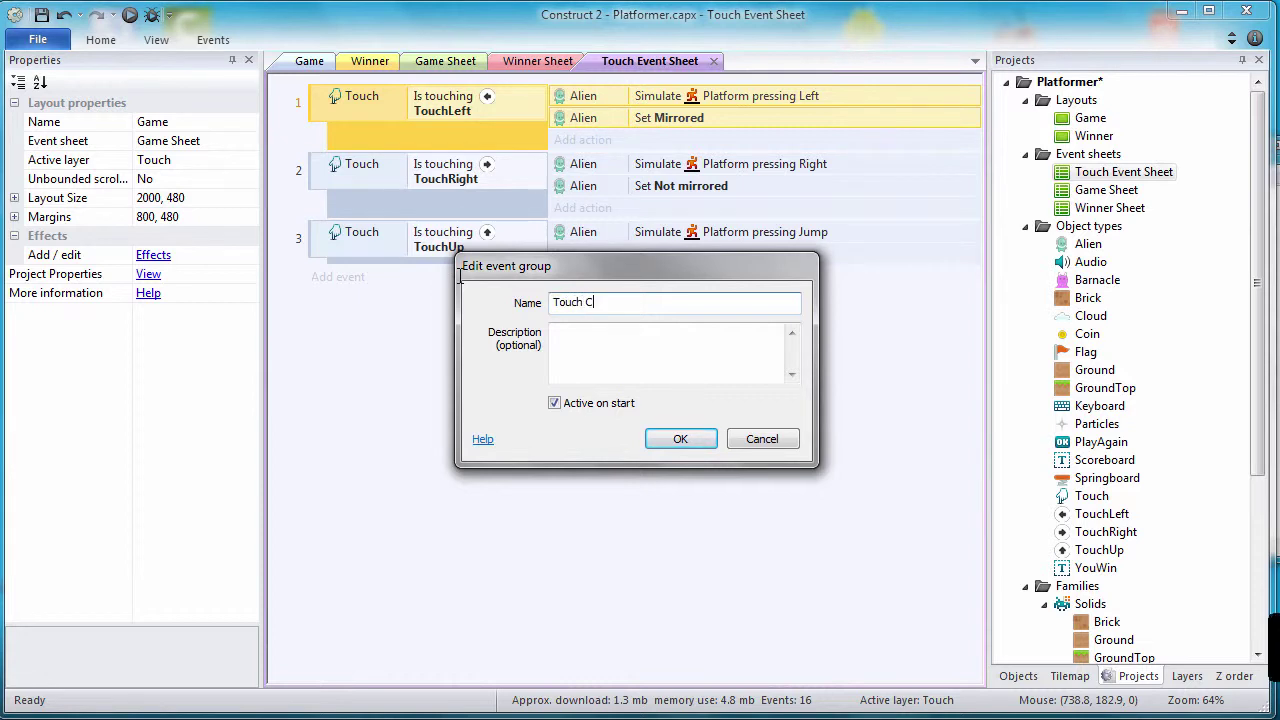
{"action": "key", "text": "Tab"}
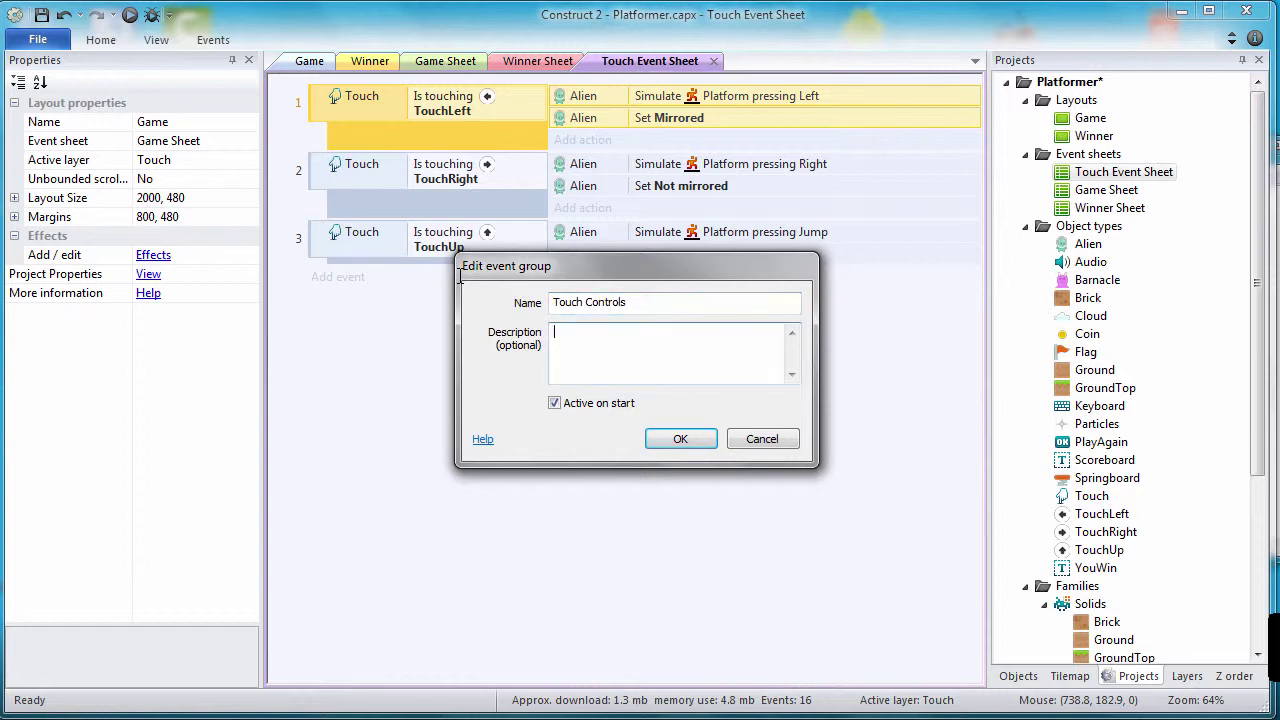
{"action": "type", "text": "De"}
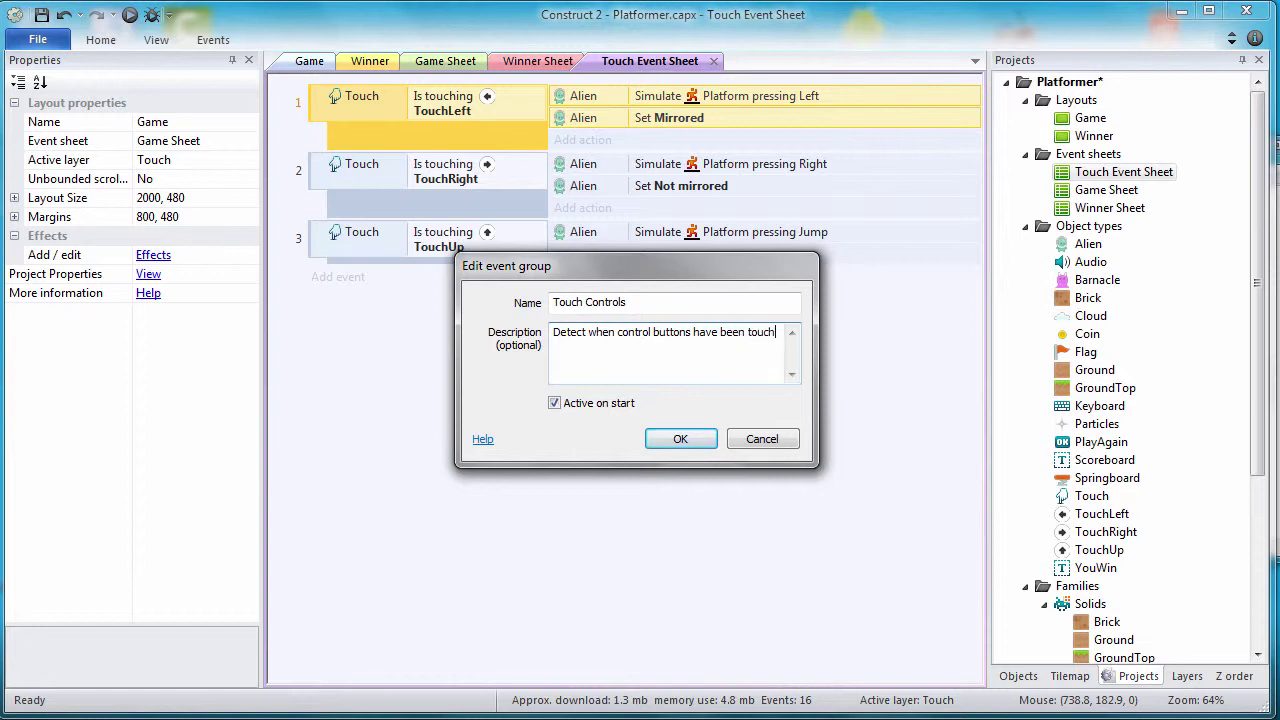
{"action": "type", "text": "e"}
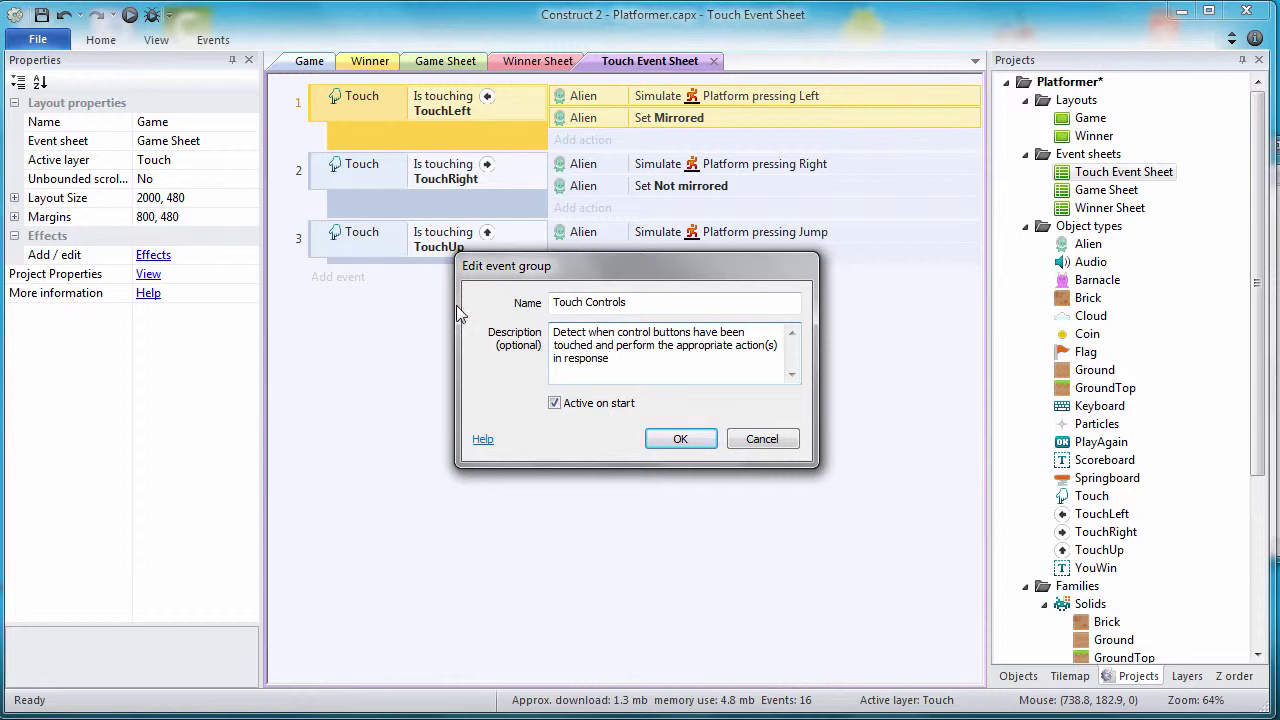
{"action": "left_click", "coordinate": [683, 437]}
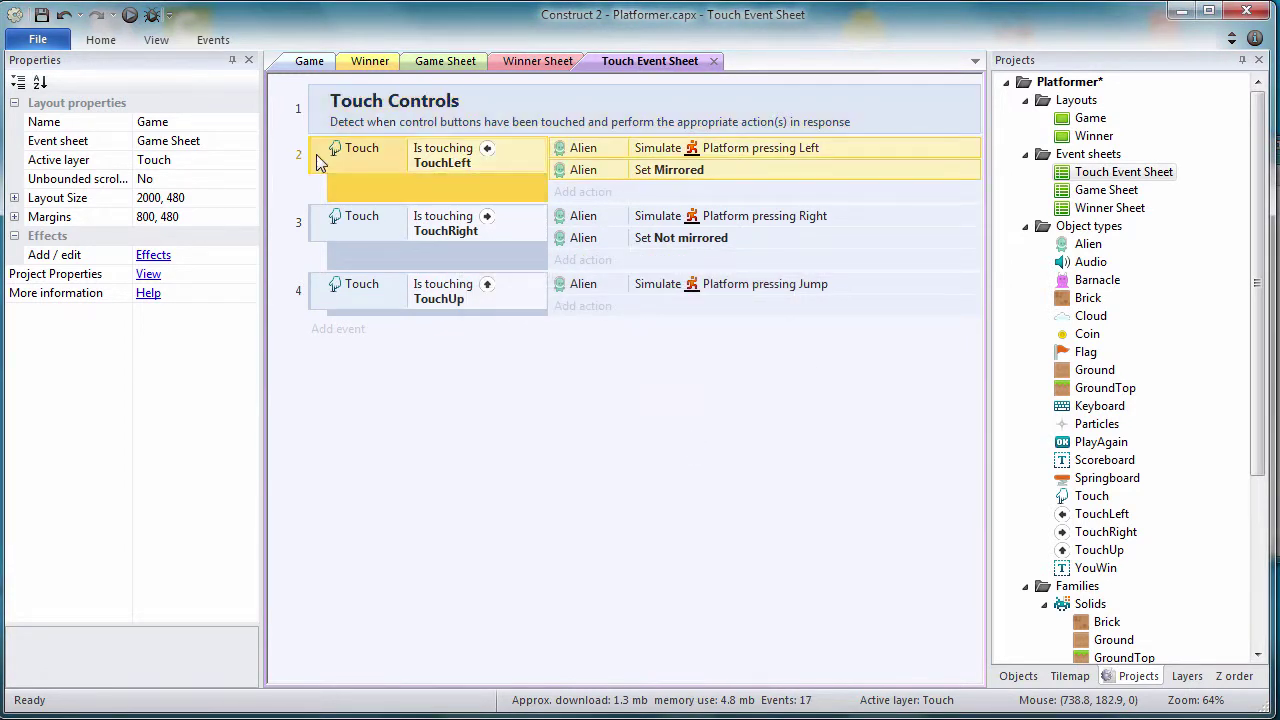
Step: Nest the TouchLeft, TouchRight and TouchUp events inside the Touch Controls group
{"action": "left_click_drag", "start_coordinate": [318, 163], "coordinate": [389, 155]}
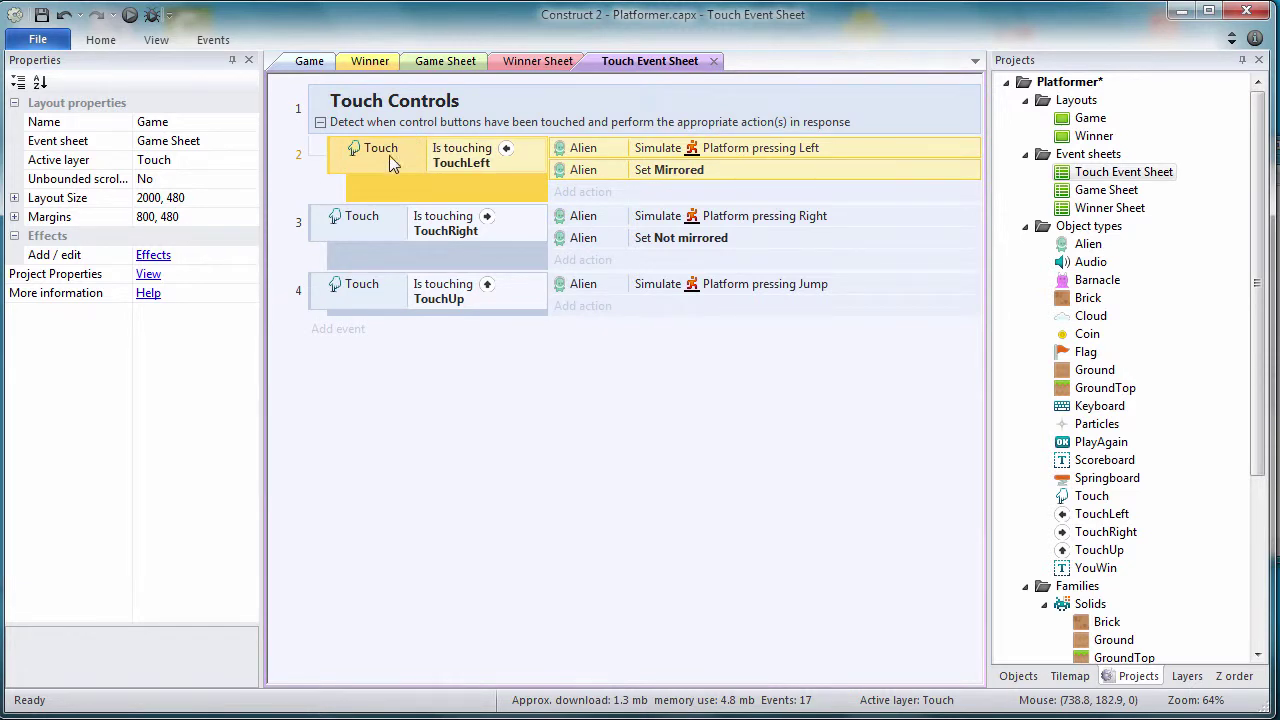
{"action": "left_click_drag", "start_coordinate": [328, 224], "coordinate": [368, 188]}
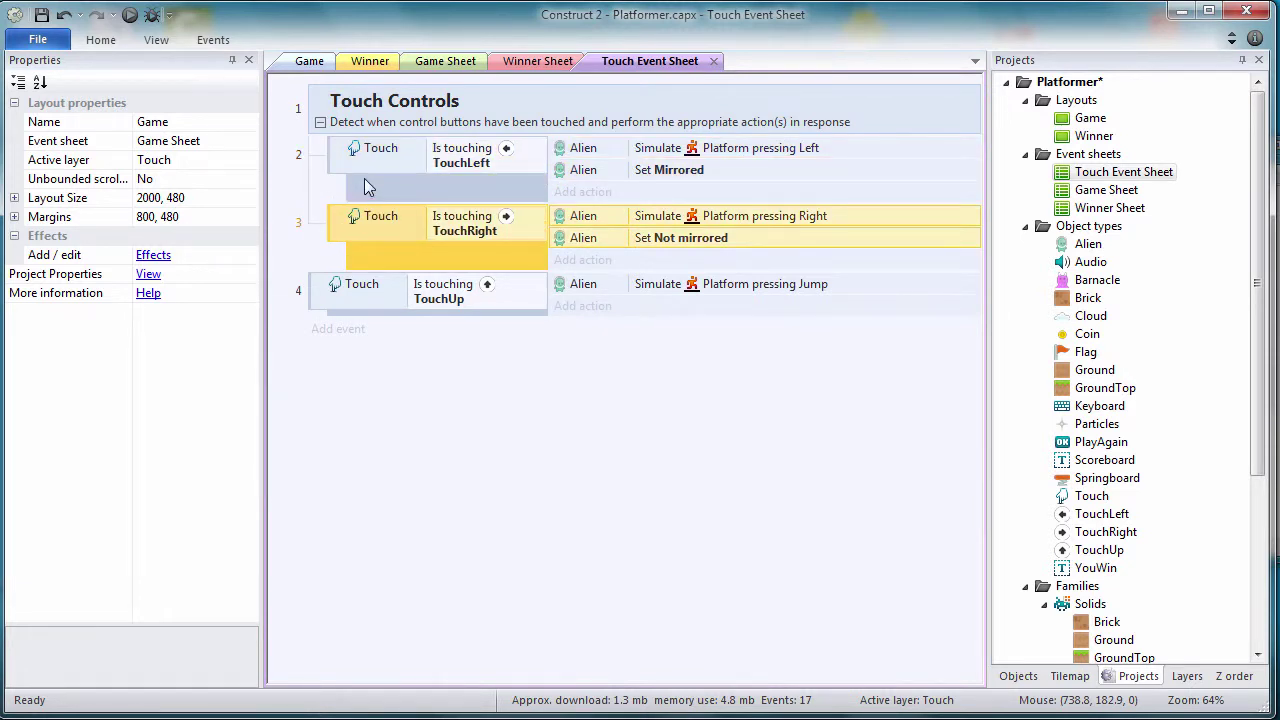
{"action": "left_click", "coordinate": [318, 287]}
{"action": "left_click_drag", "start_coordinate": [316, 285], "coordinate": [346, 266]}
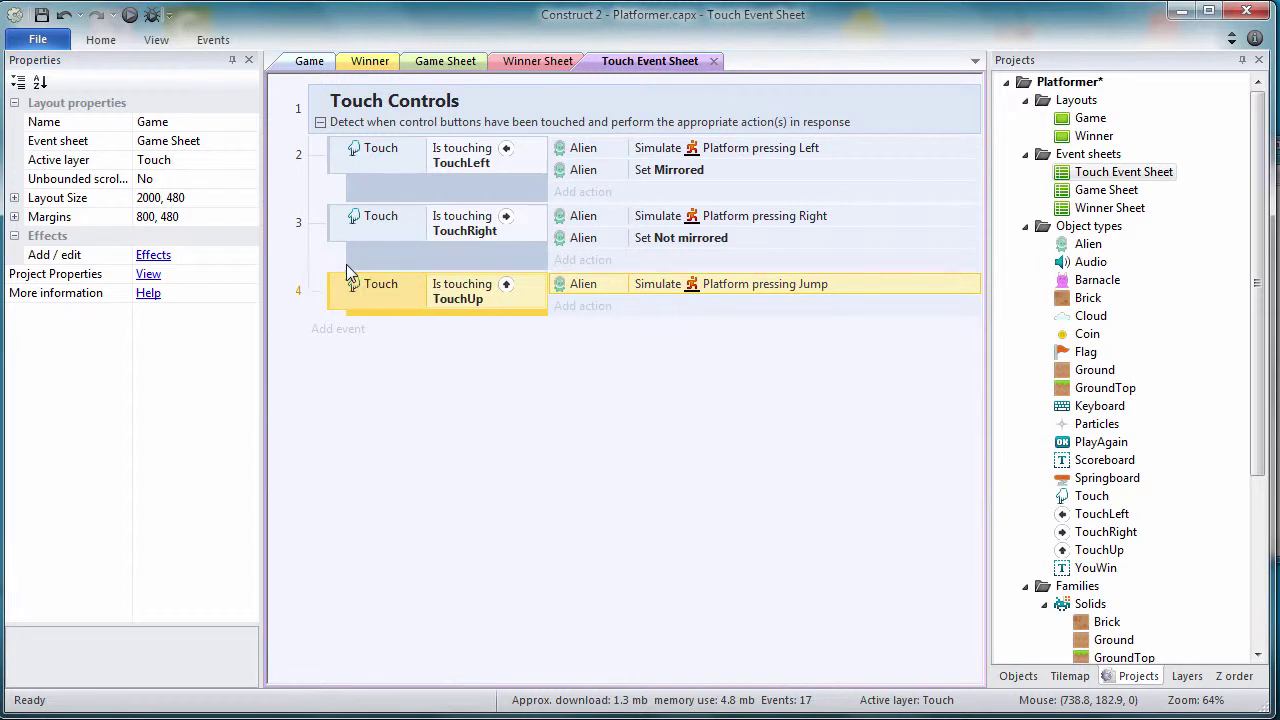
{"action": "left_click", "coordinate": [418, 456]}
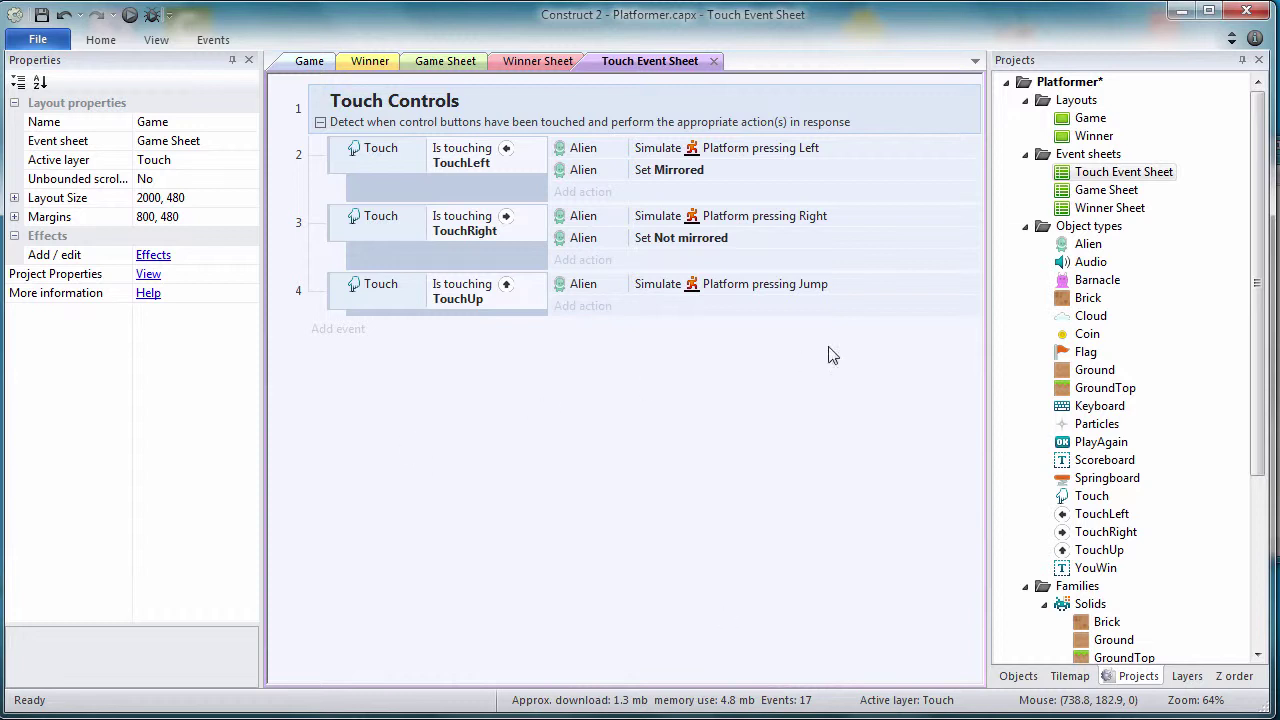
{"action": "double_click", "coordinate": [1080, 192]}
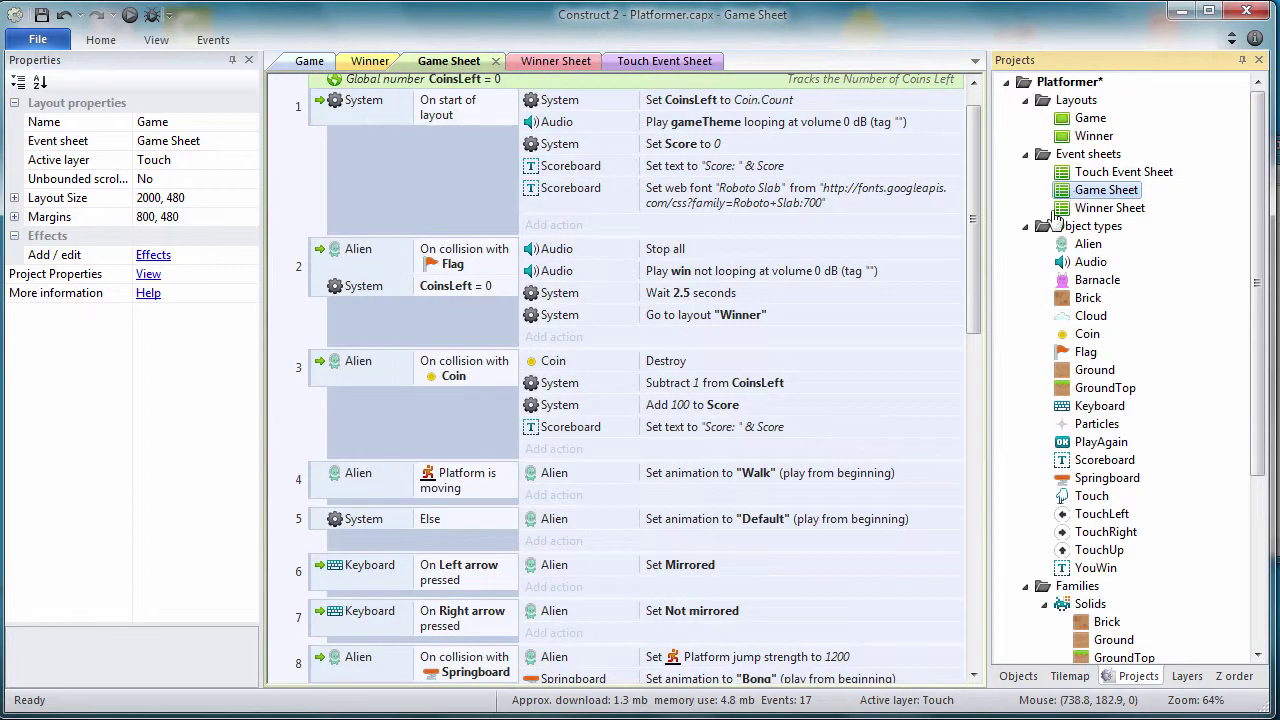
Step: Add an include of Touch Event Sheet at the top of the Game Sheet
{"action": "left_click_drag", "start_coordinate": [975, 313], "coordinate": [929, 477]}
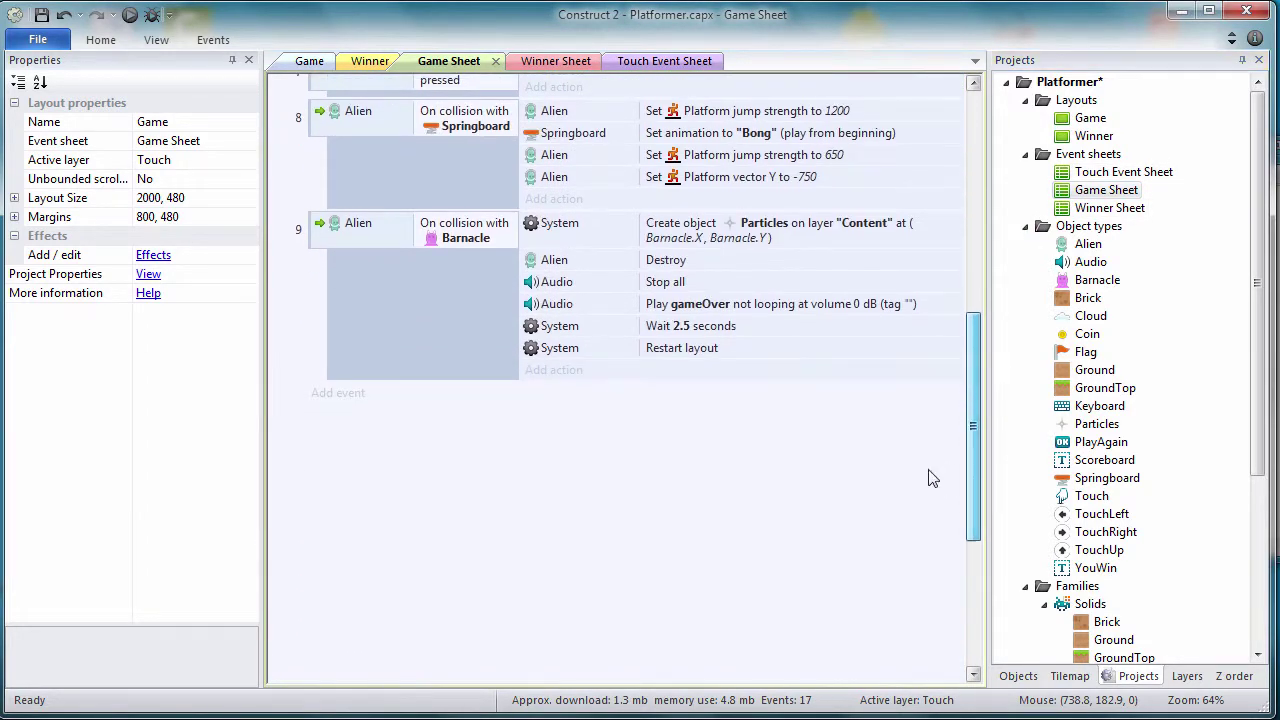
{"action": "right_click", "coordinate": [435, 489]}
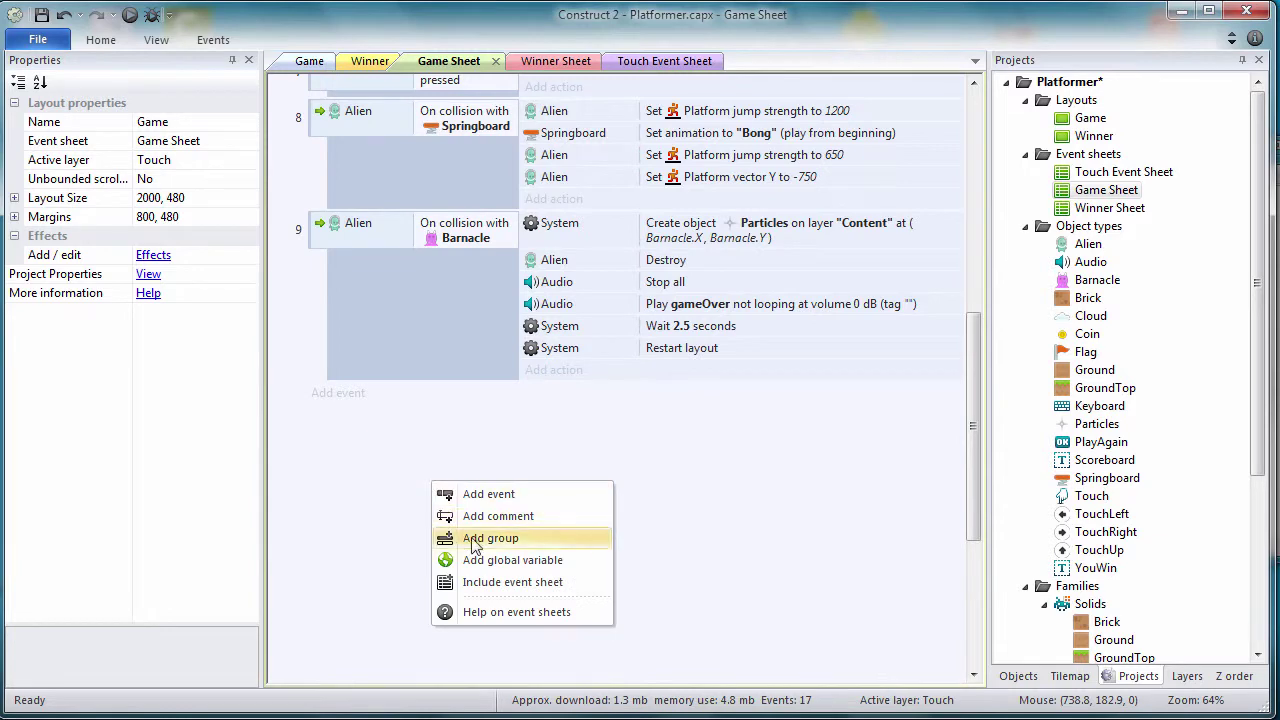
{"action": "left_click", "coordinate": [480, 582]}
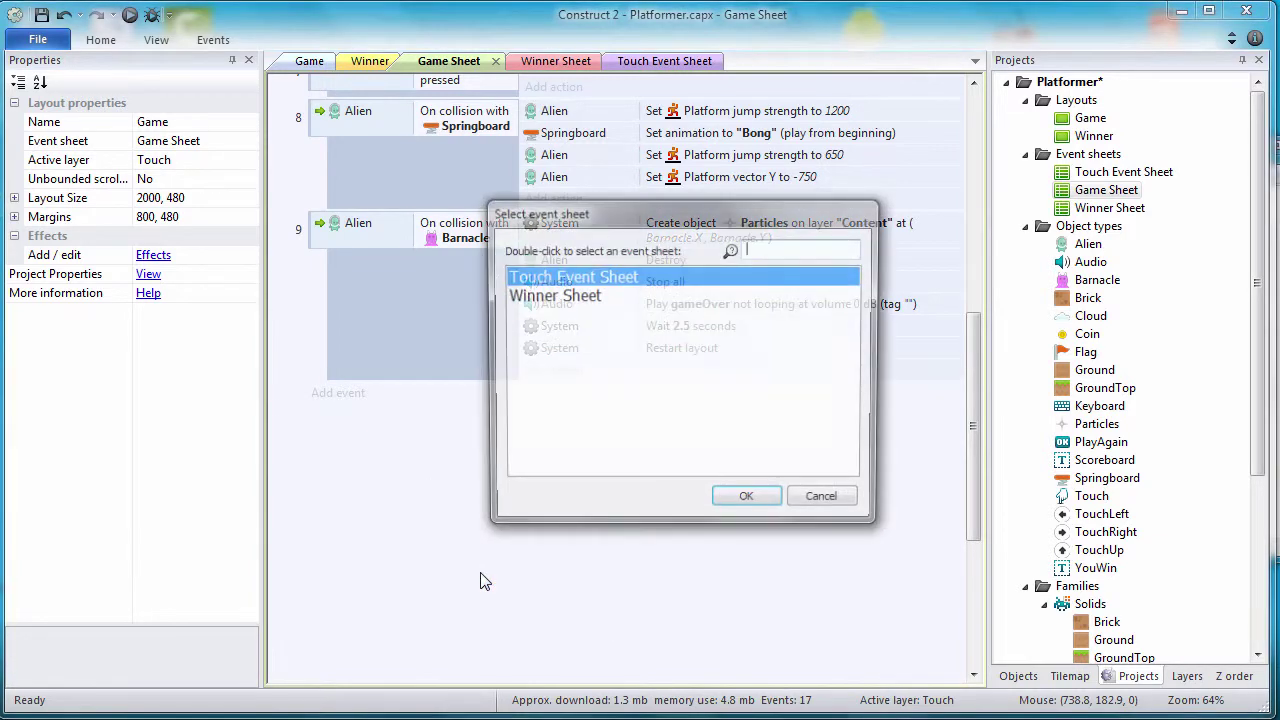
{"action": "double_click", "coordinate": [604, 277]}
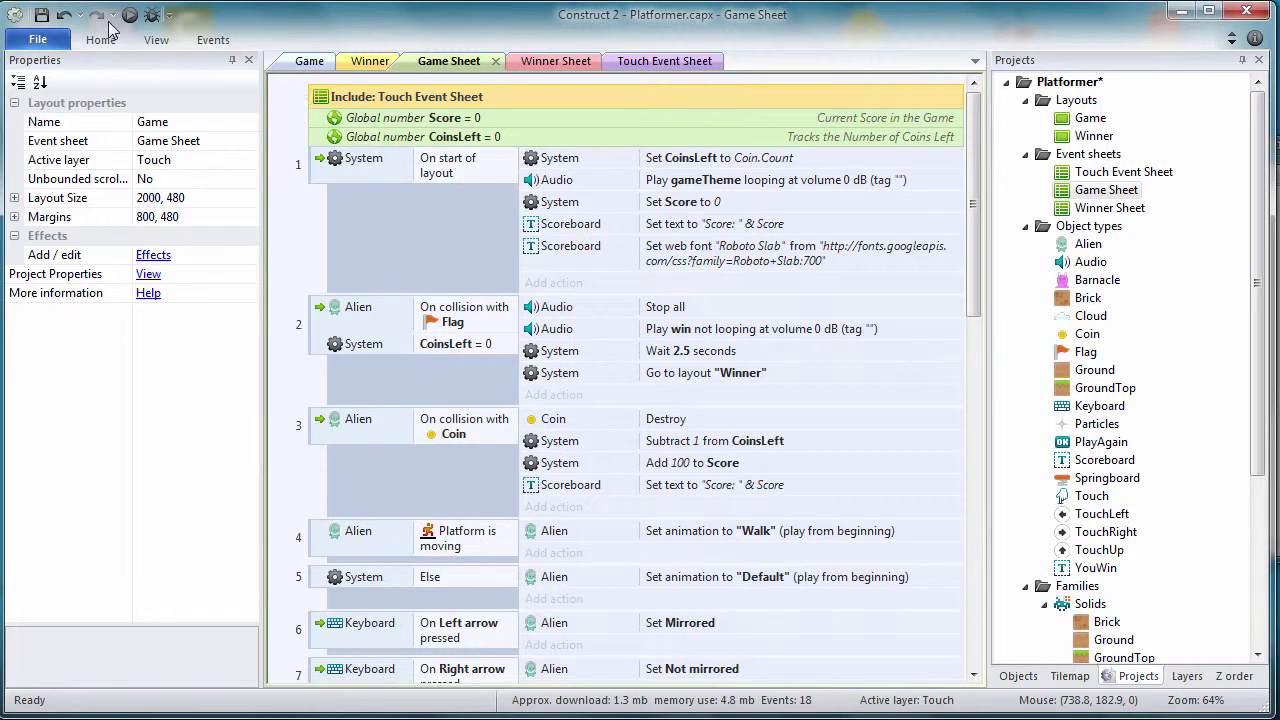
Step: Save the project and start an HTML5 website export
{"action": "left_click", "coordinate": [41, 15]}
{"action": "left_click", "coordinate": [38, 40]}
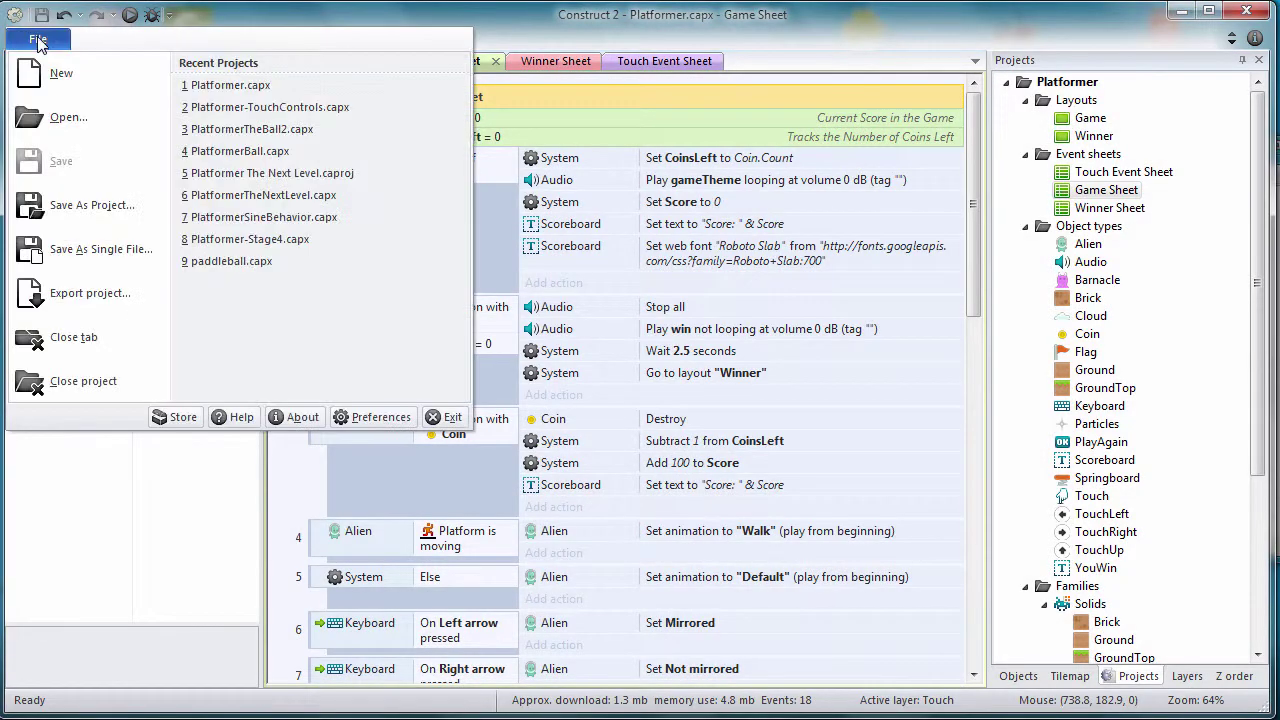
{"action": "left_click", "coordinate": [60, 294]}
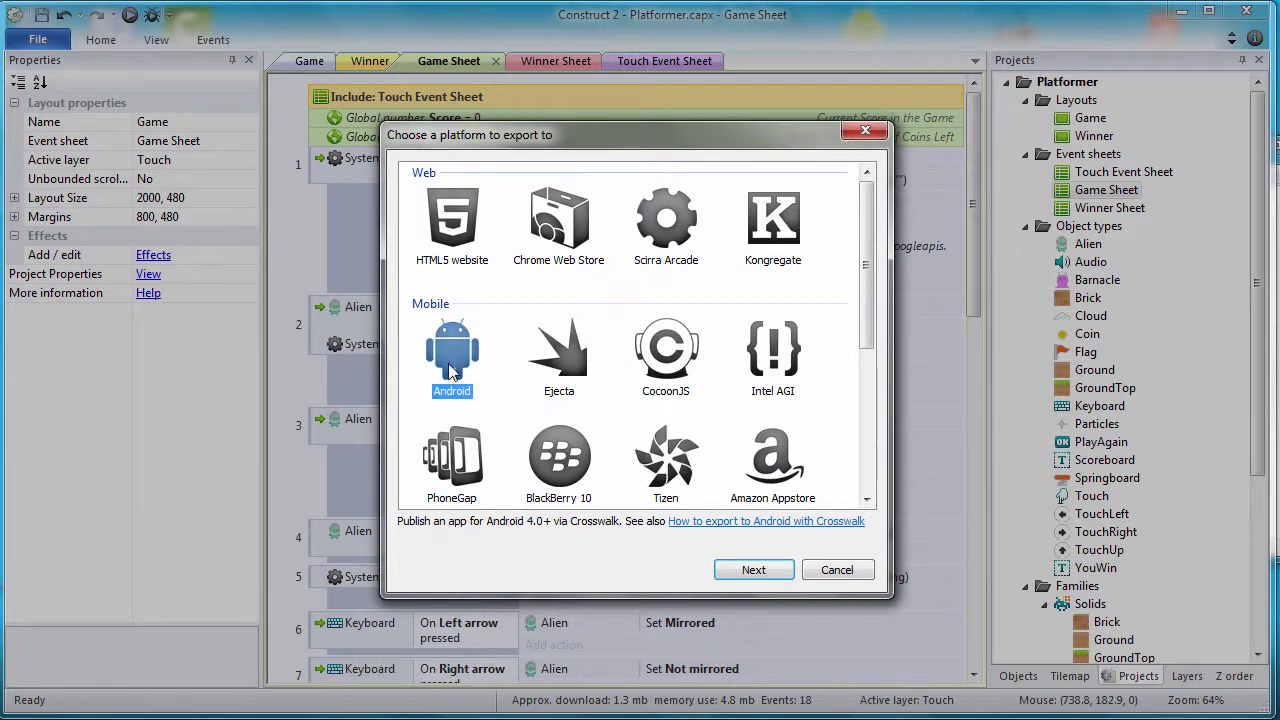
{"action": "left_click", "coordinate": [452, 258]}
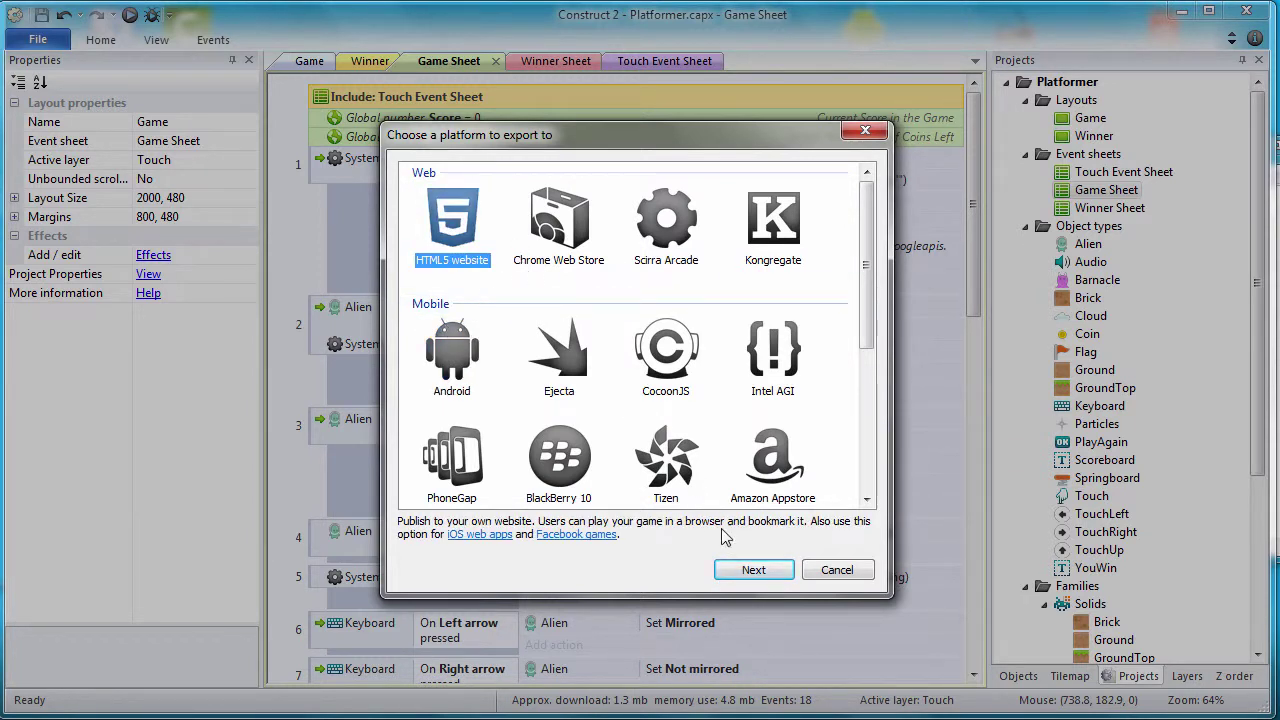
{"action": "left_click", "coordinate": [753, 570]}
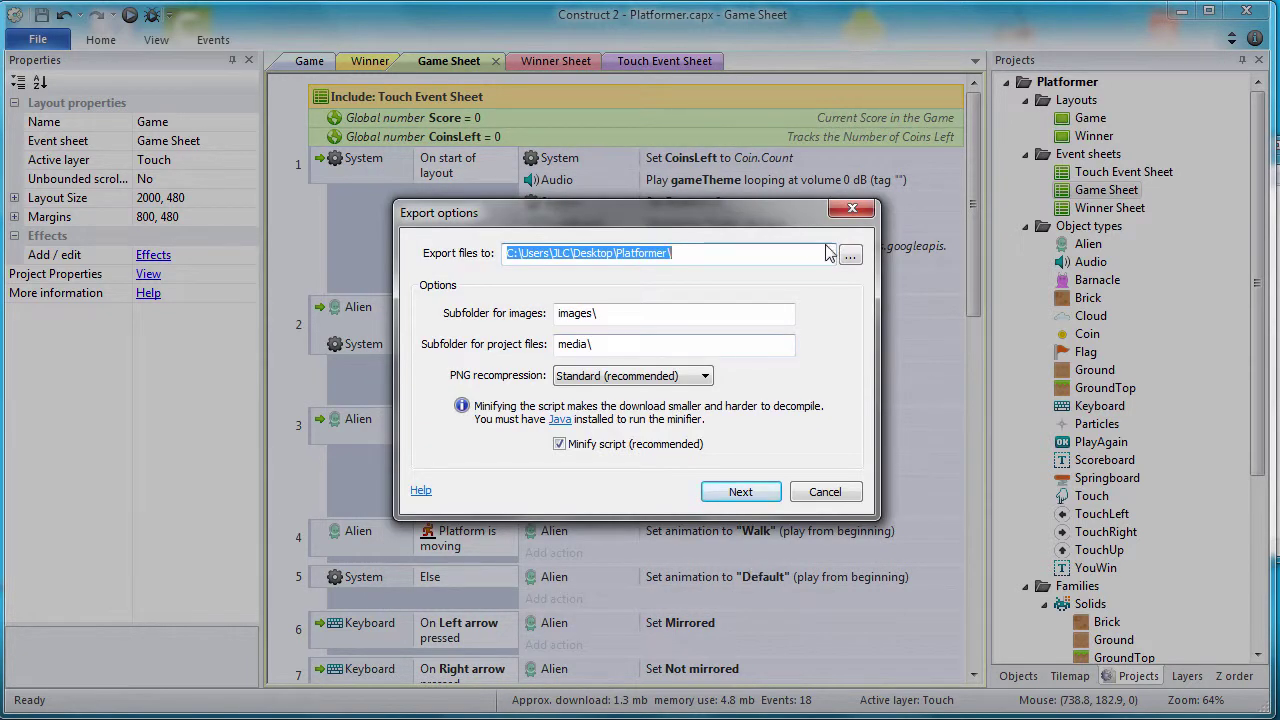
Step: Set the export destination to the Platformer project's HTML5 folder on the STUDENT (F:) drive
{"action": "left_click", "coordinate": [848, 254]}
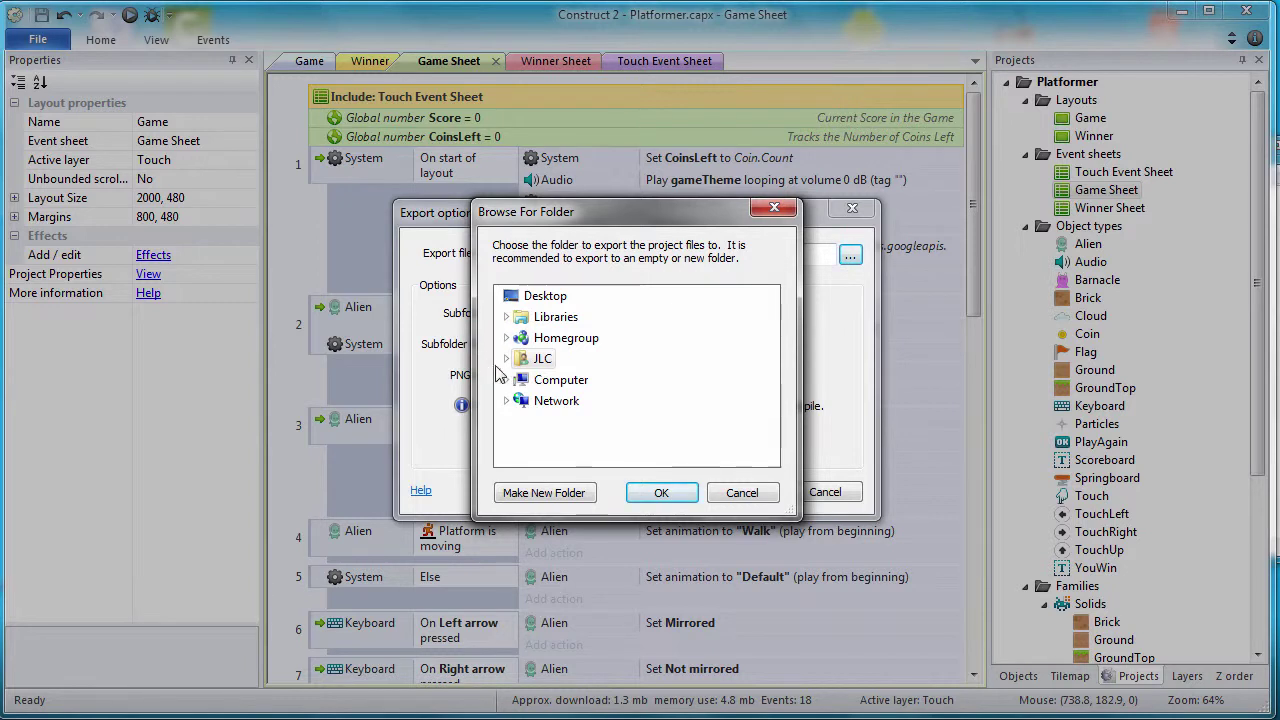
{"action": "left_click", "coordinate": [506, 380]}
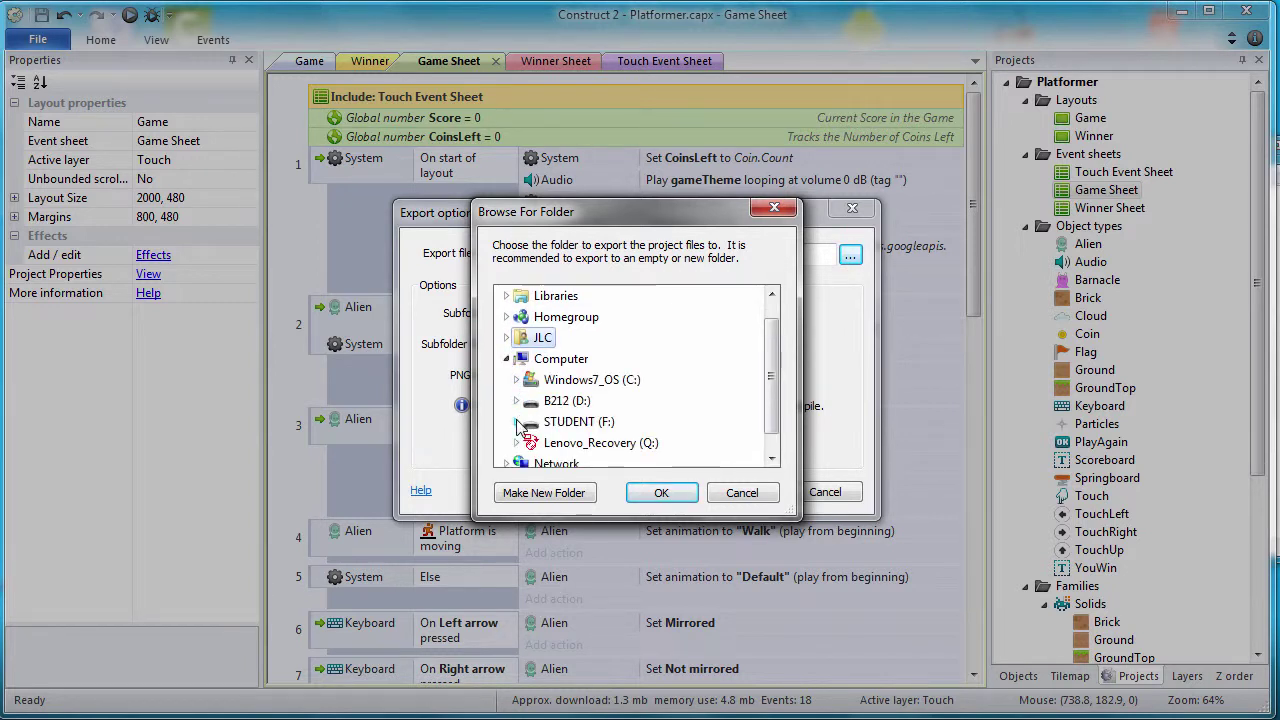
{"action": "left_click", "coordinate": [518, 423]}
{"action": "left_click", "coordinate": [527, 421]}
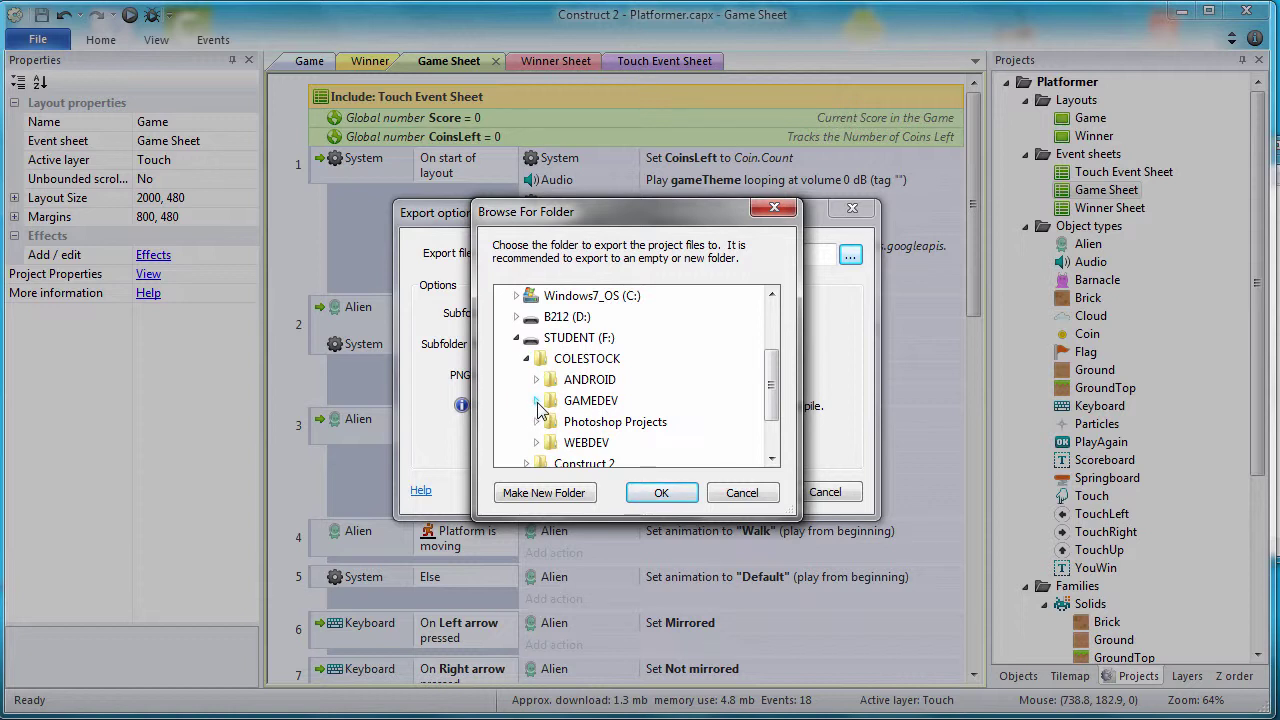
{"action": "left_click", "coordinate": [538, 402]}
{"action": "left_click", "coordinate": [547, 421]}
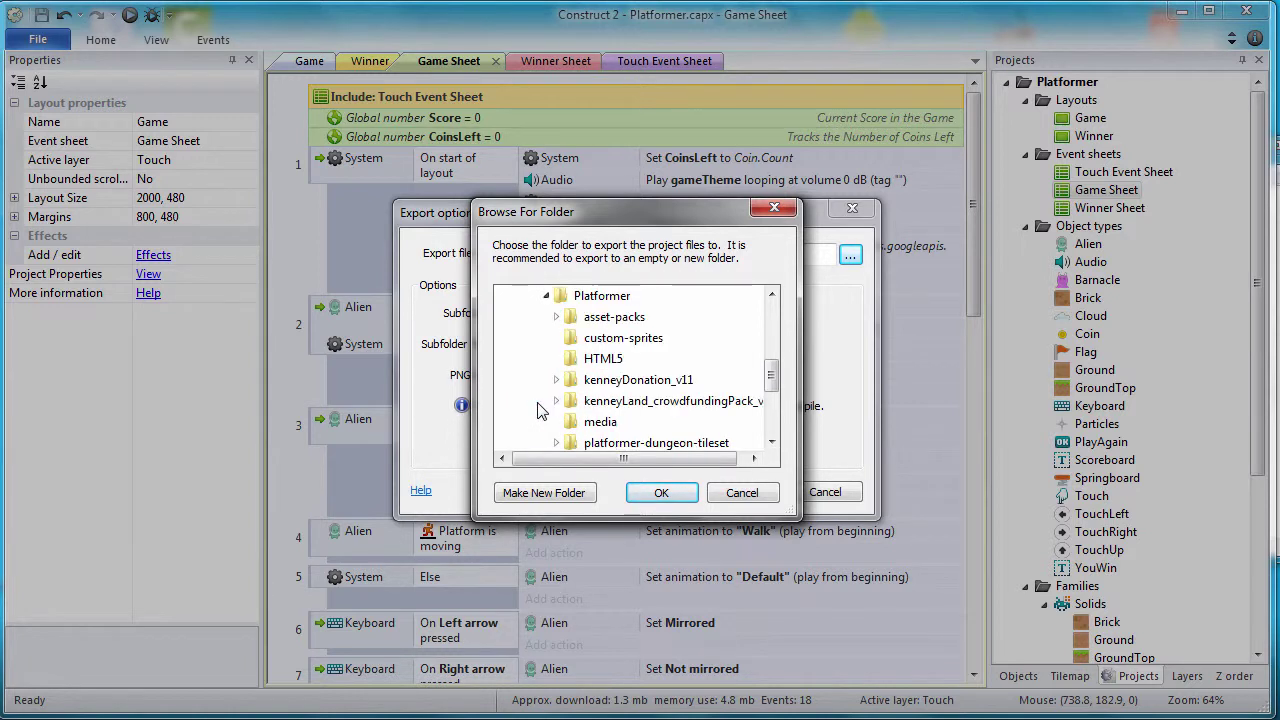
{"action": "left_click", "coordinate": [600, 359]}
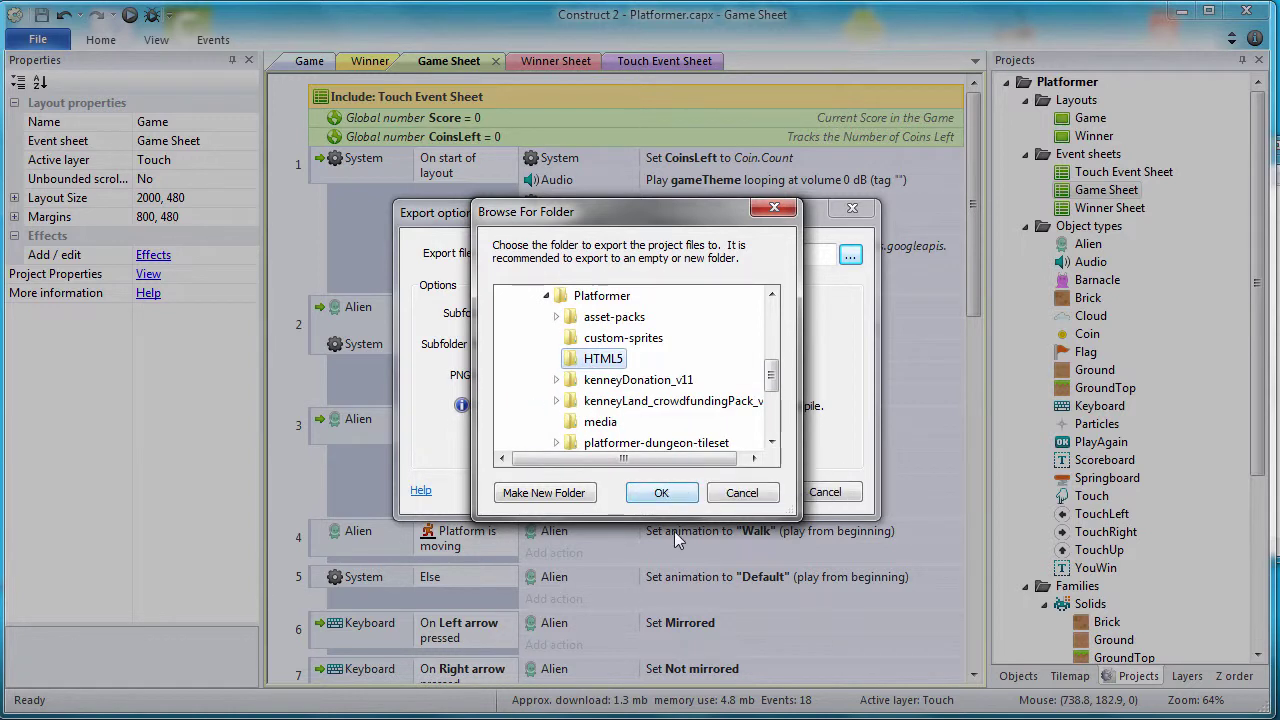
{"action": "left_click", "coordinate": [662, 494]}
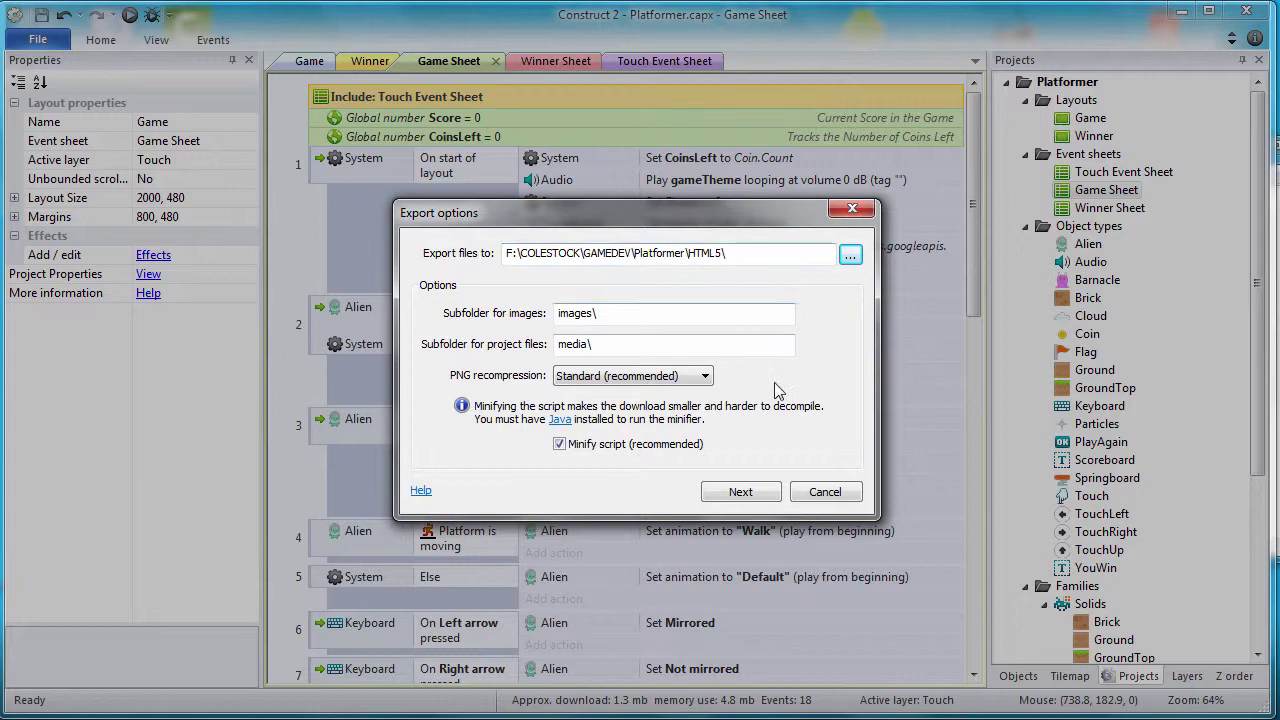
{"action": "left_click", "coordinate": [741, 491]}
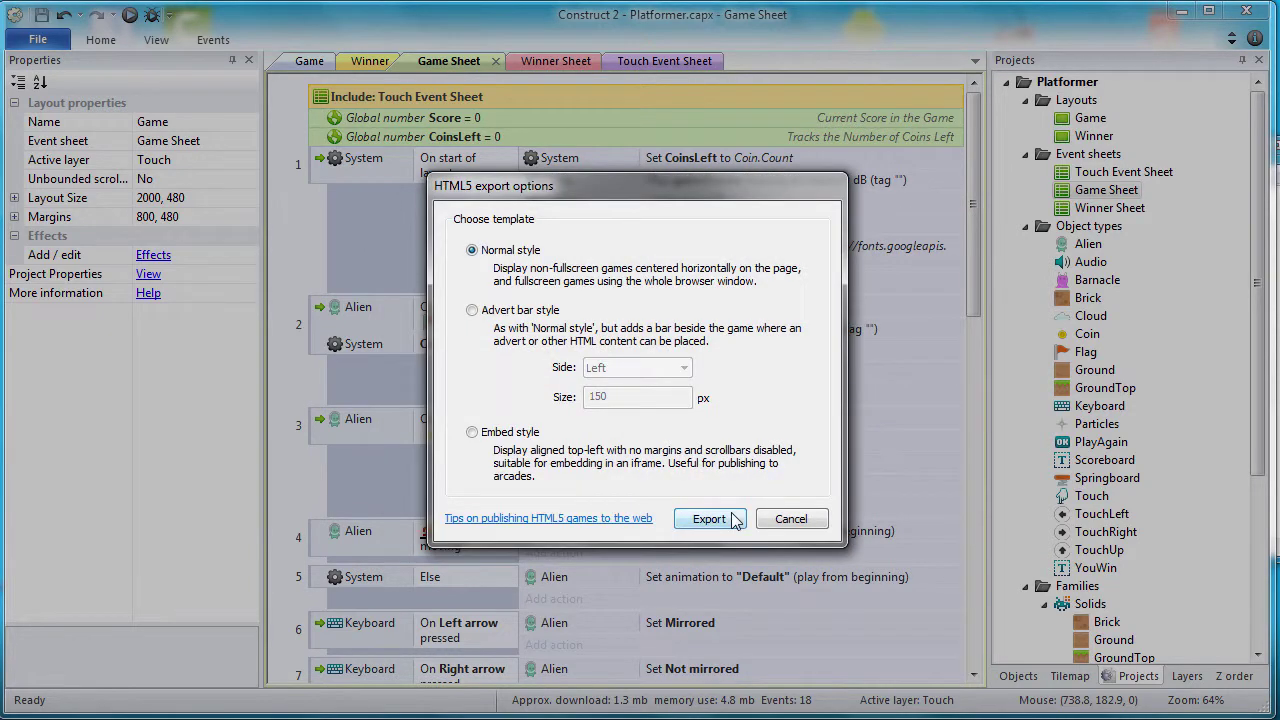
Step: Export with the Normal style template and open the destination folder of exported files
{"action": "left_click", "coordinate": [731, 515]}
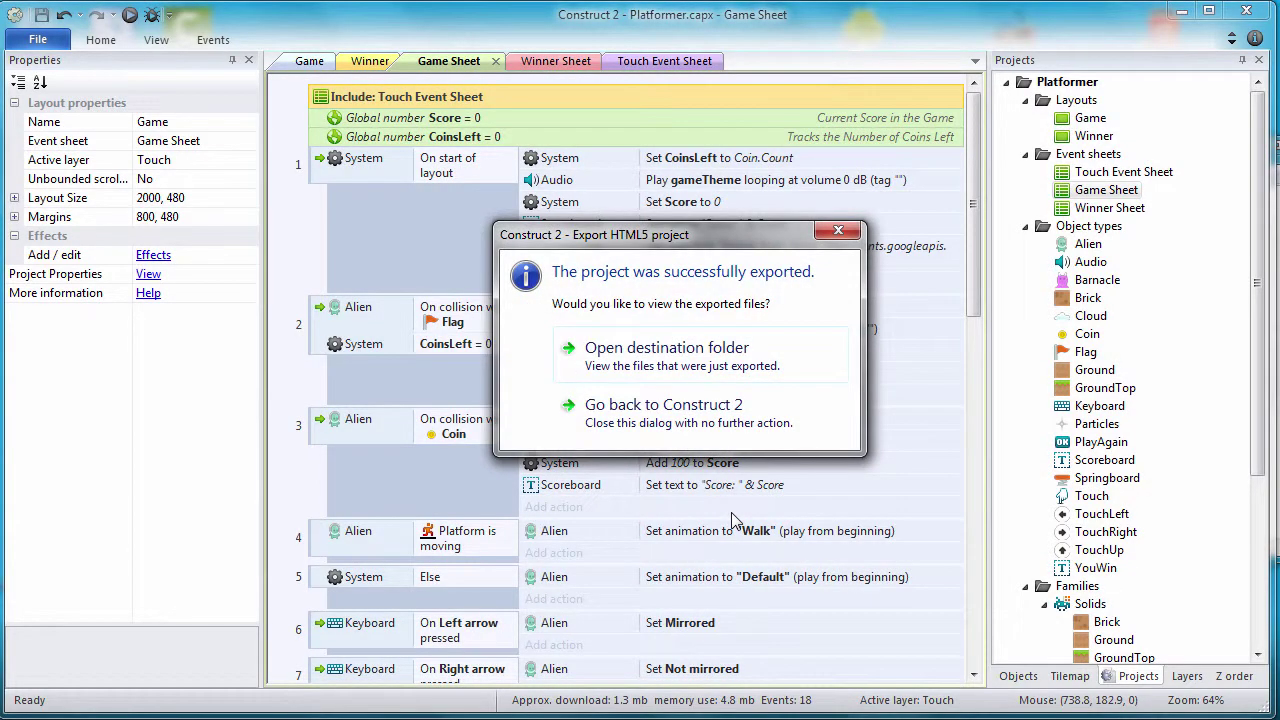
{"action": "left_click", "coordinate": [665, 352]}
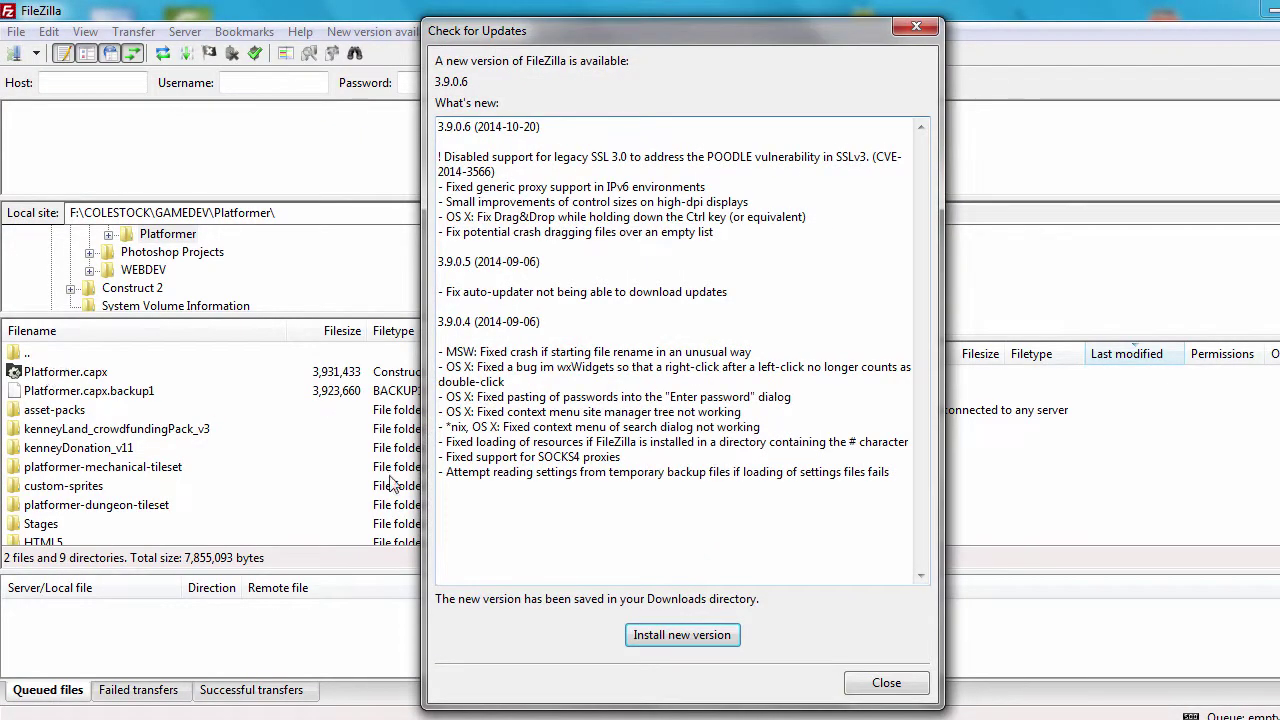
{"action": "left_click", "coordinate": [886, 683]}
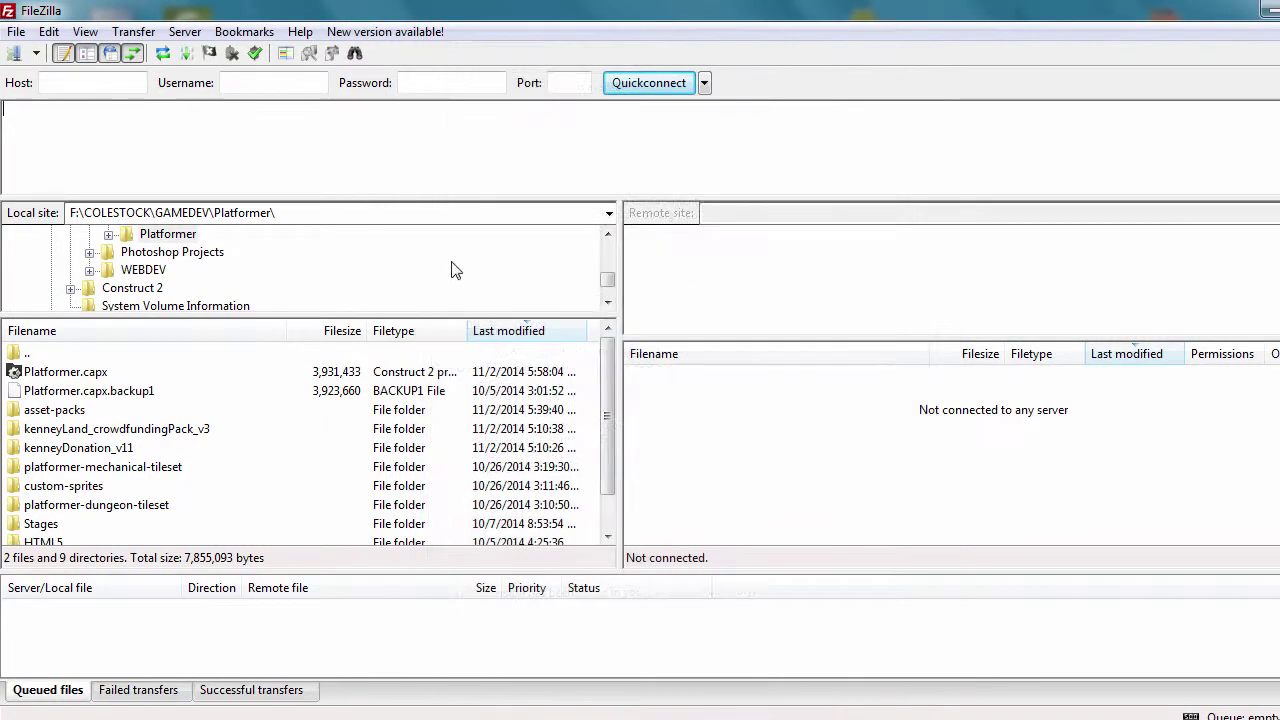
{"action": "left_click", "coordinate": [88, 83]}
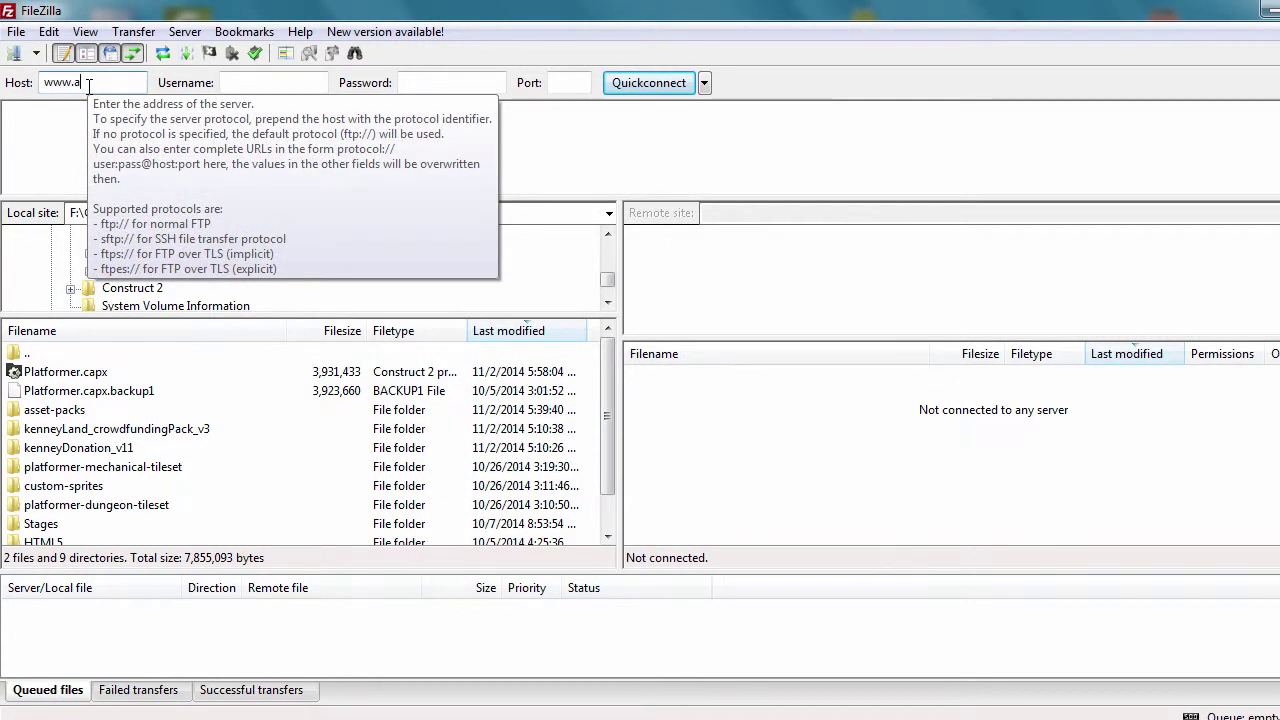
{"action": "type", "text": "www.ahtech.net"}
{"action": "key", "text": "Tab"}
{"action": "type", "text": "1"}
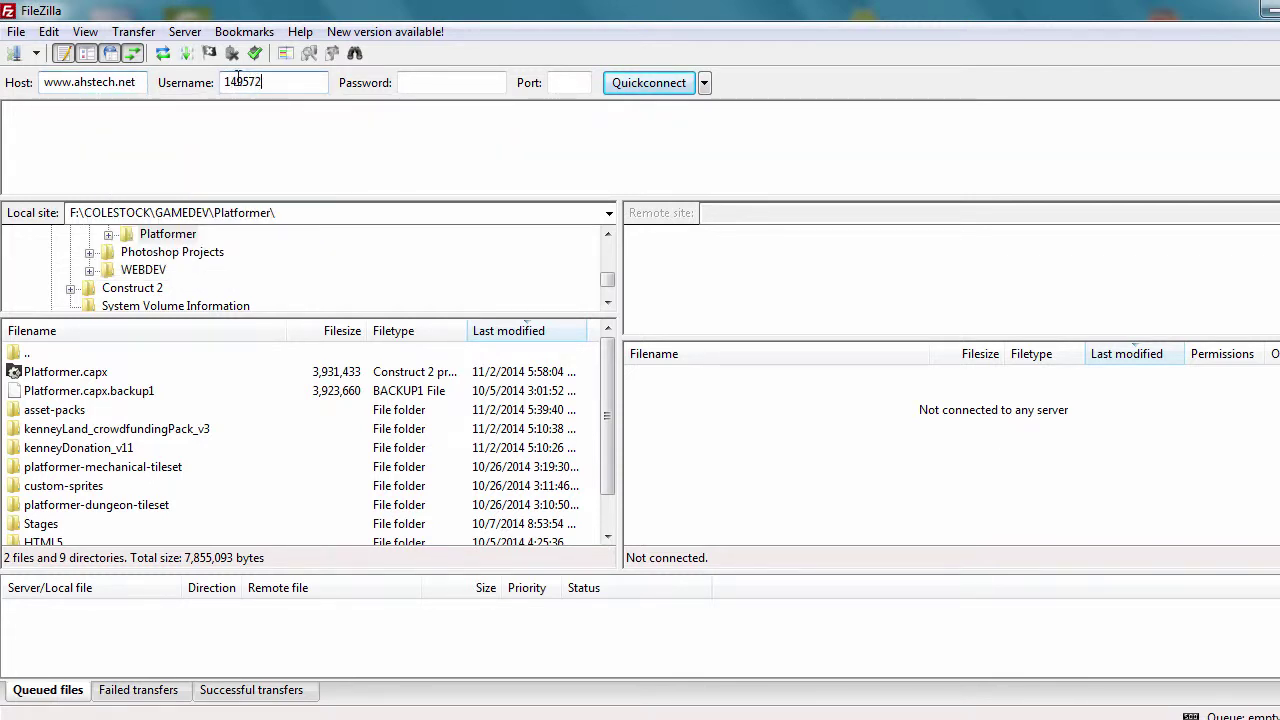
{"action": "left_click", "coordinate": [407, 82]}
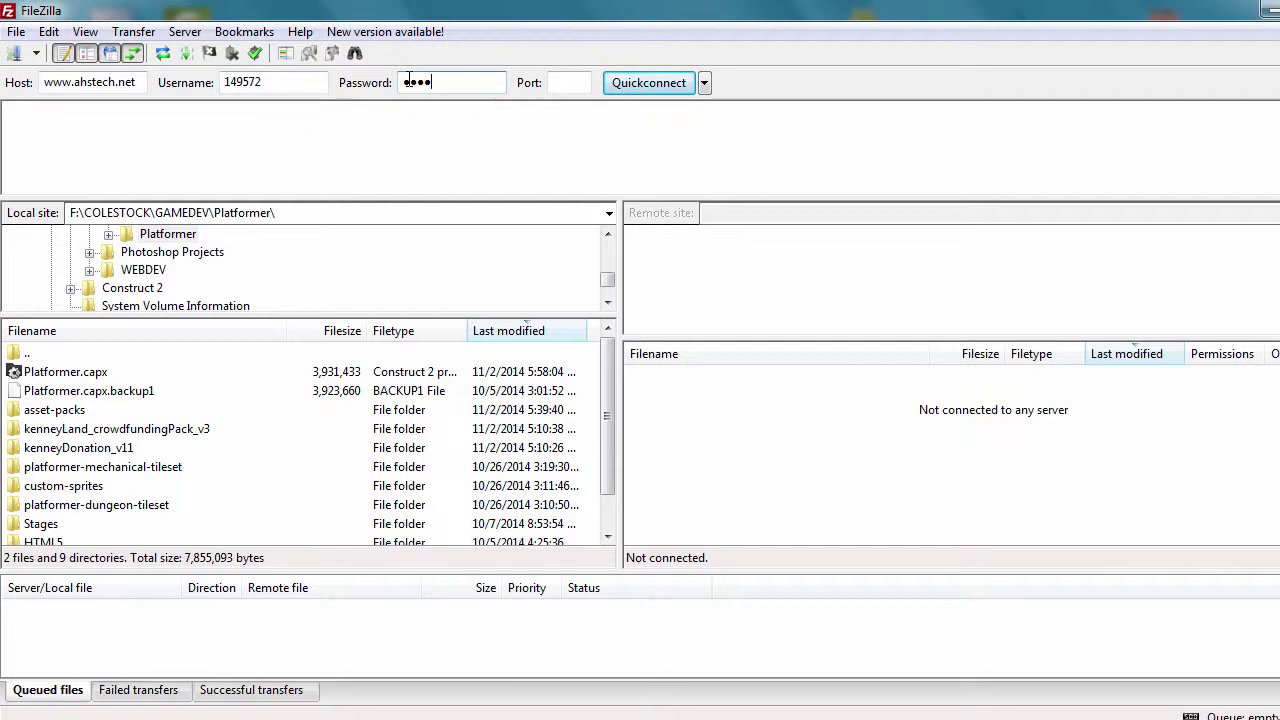
{"action": "key", "text": "Return"}
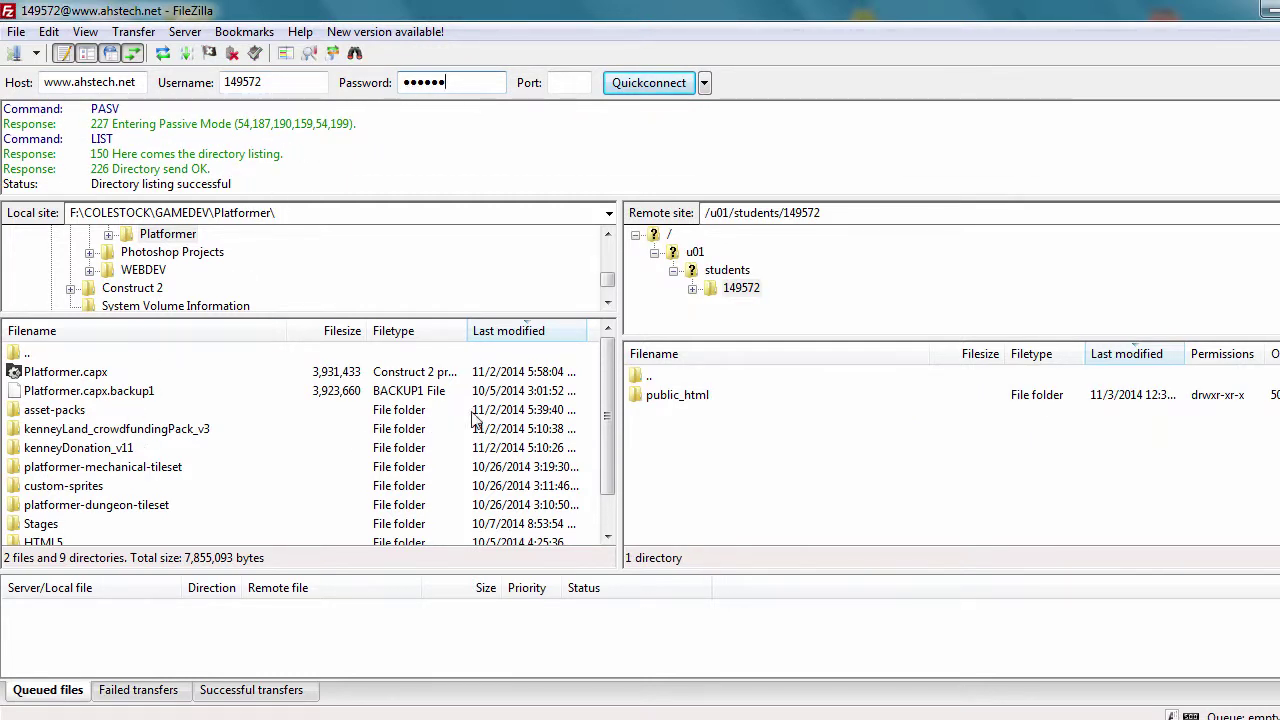
Step: Open the remote public_html/platformer folder
{"action": "double_click", "coordinate": [662, 398]}
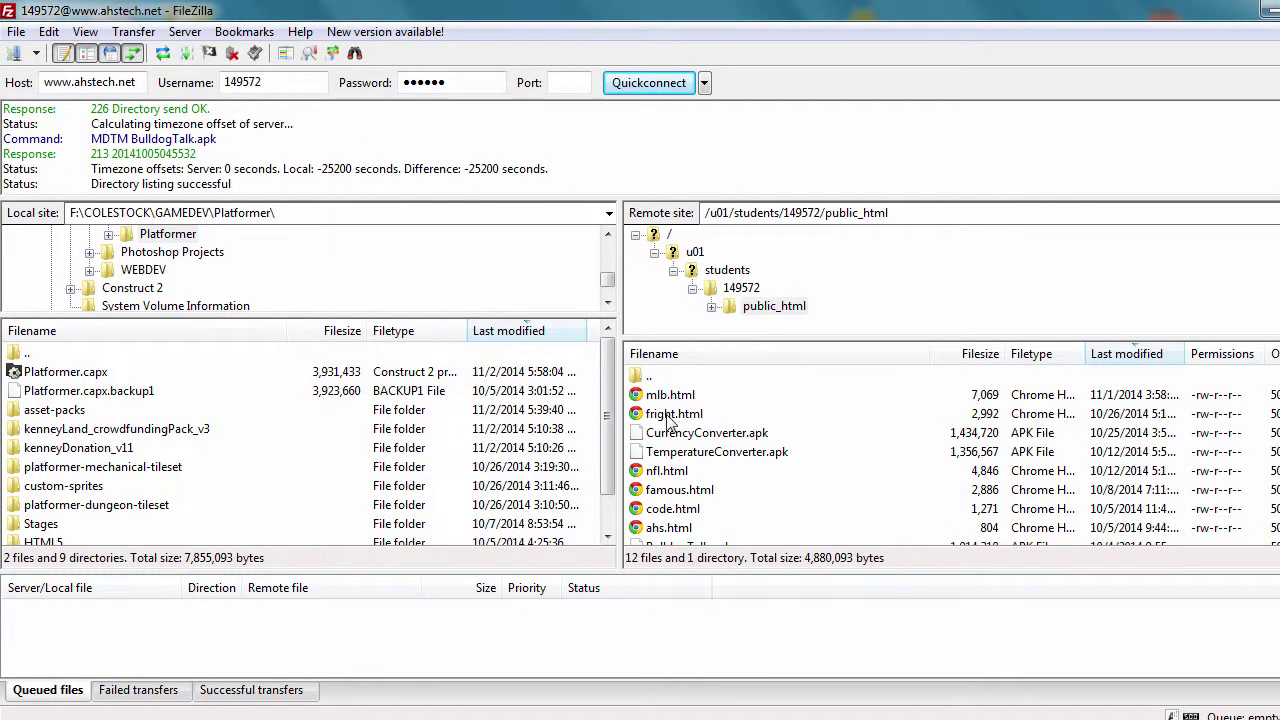
{"action": "scroll", "coordinate": [900, 450], "scroll_direction": "down", "scroll_amount": 2}
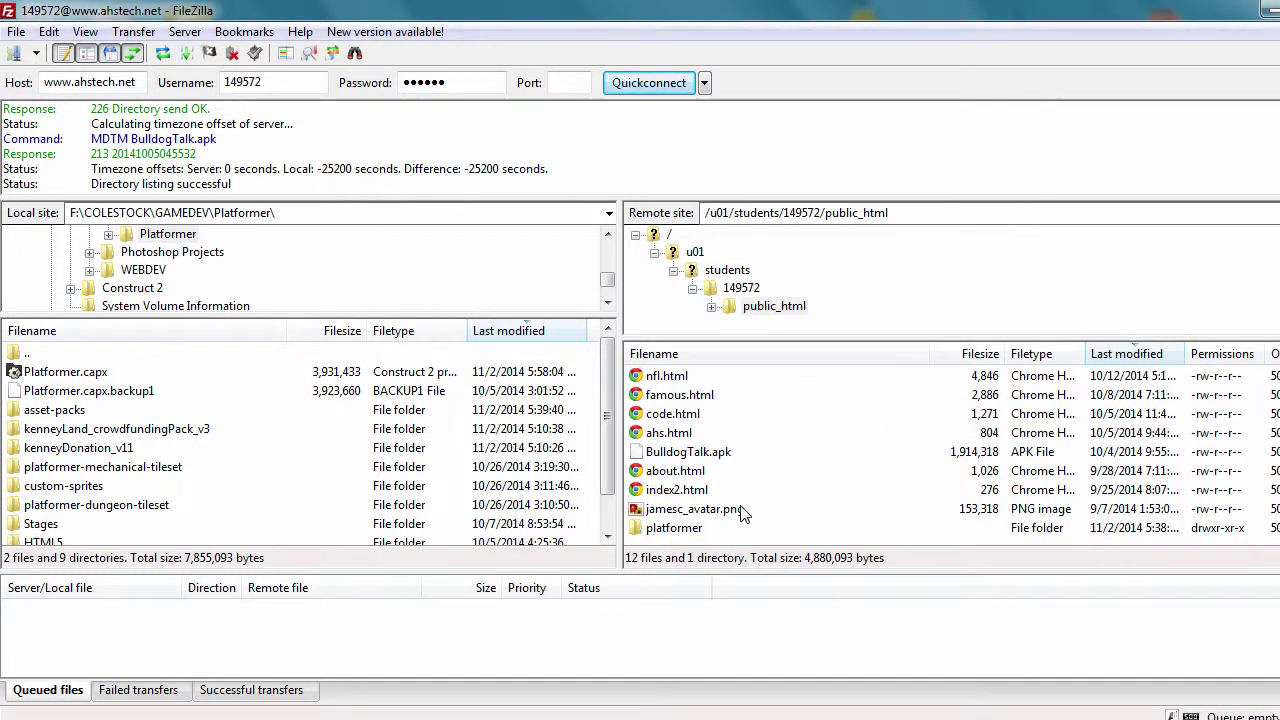
{"action": "double_click", "coordinate": [680, 528]}
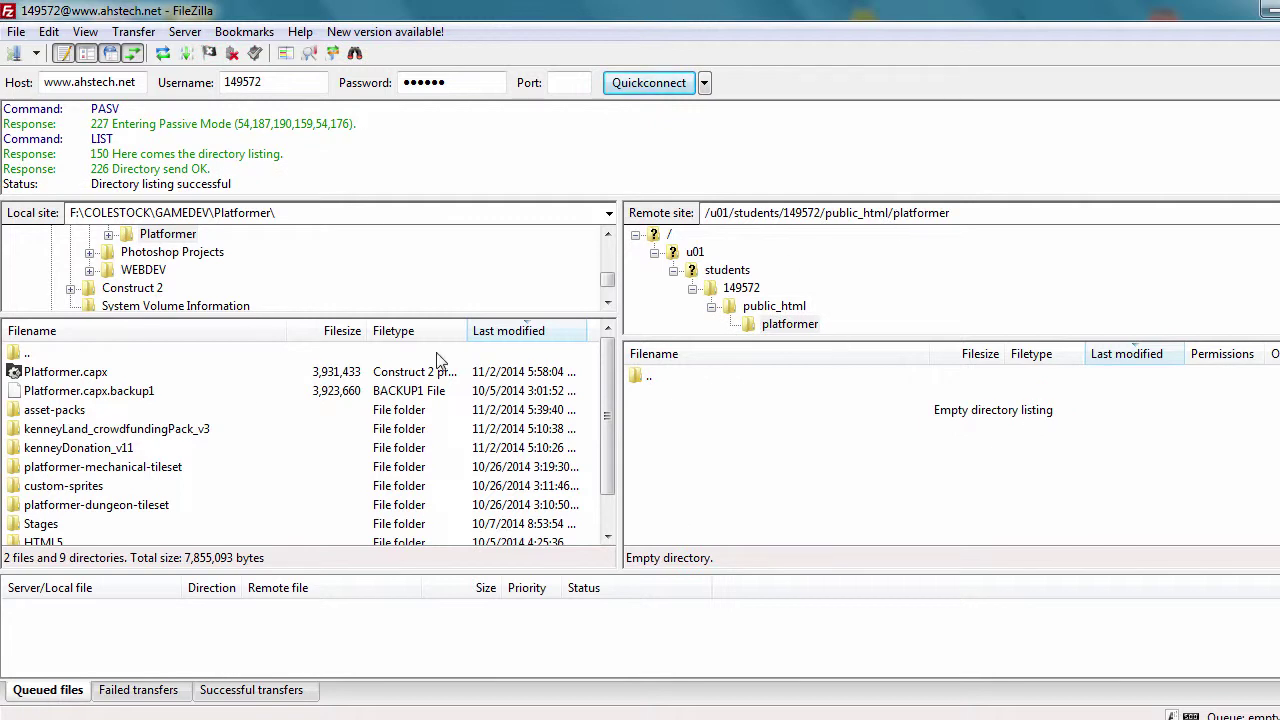
Step: Upload all 11 files and 2 folders of the local HTML5 export into the remote platformer folder
{"action": "double_click", "coordinate": [44, 542]}
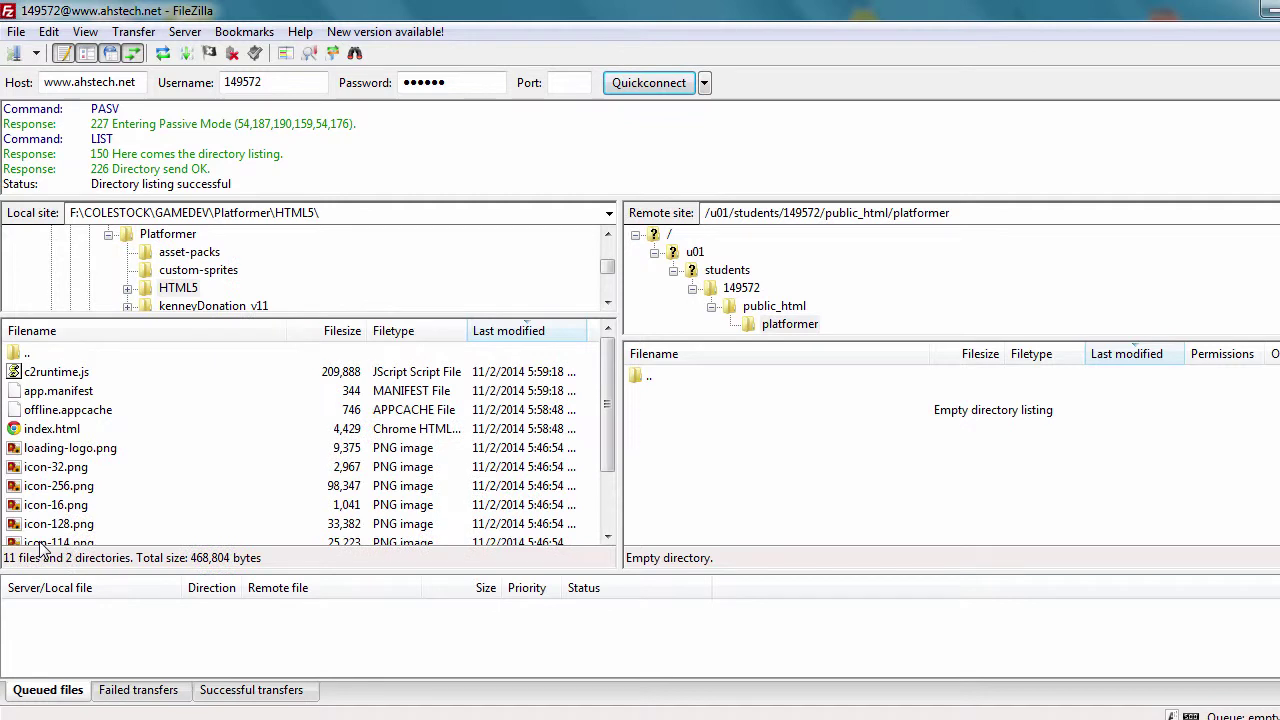
{"action": "left_click", "coordinate": [177, 466]}
{"action": "key", "text": "ctrl+a"}
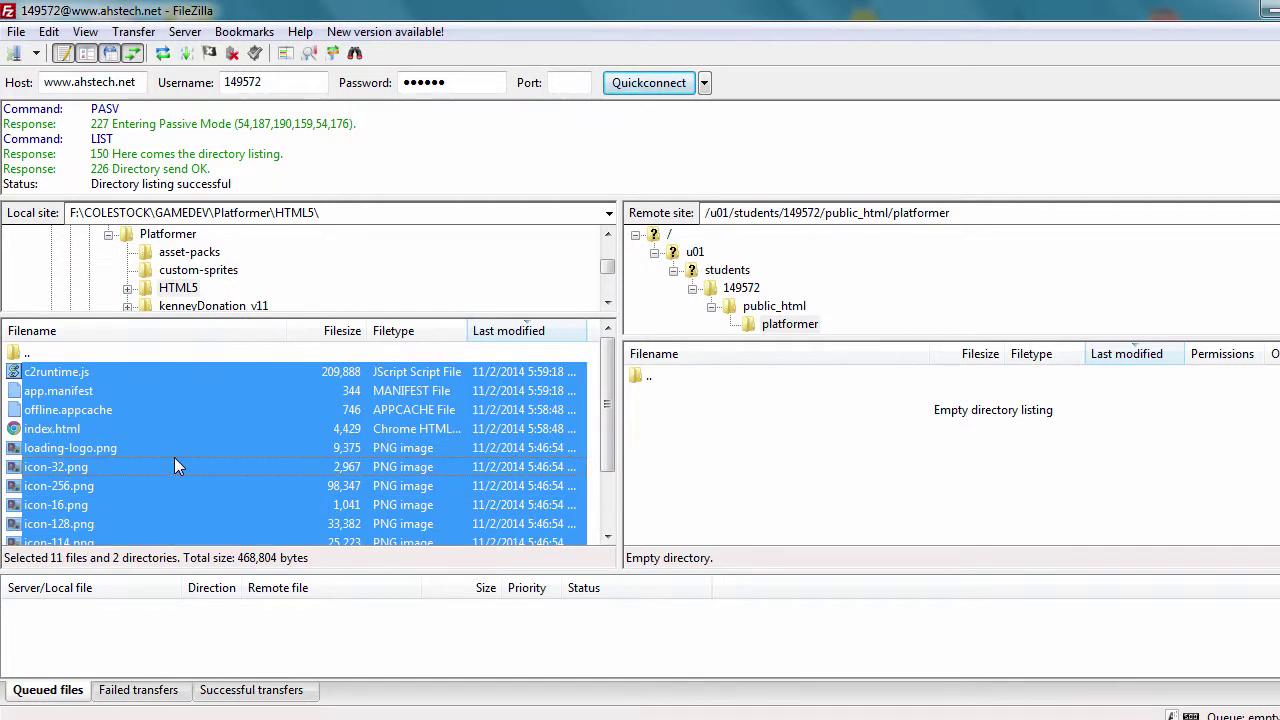
{"action": "left_click_drag", "start_coordinate": [174, 459], "coordinate": [762, 470]}
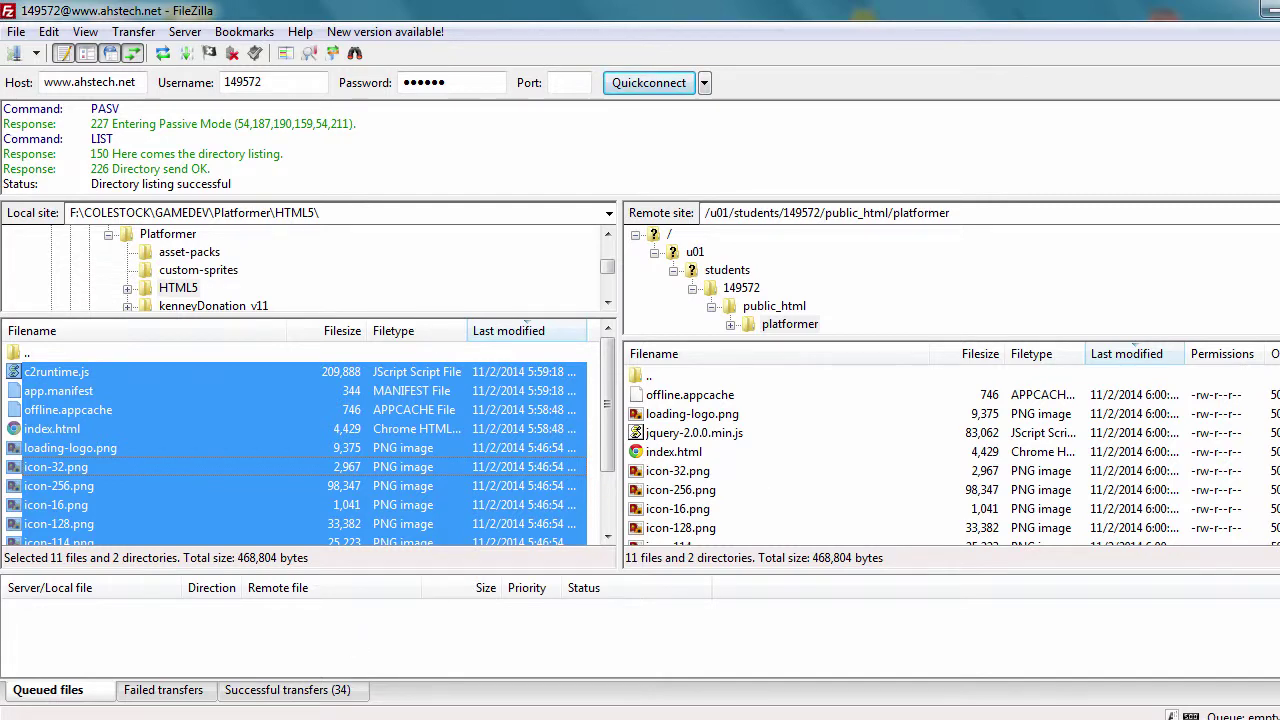
{"action": "left_click", "coordinate": [352, 661]}
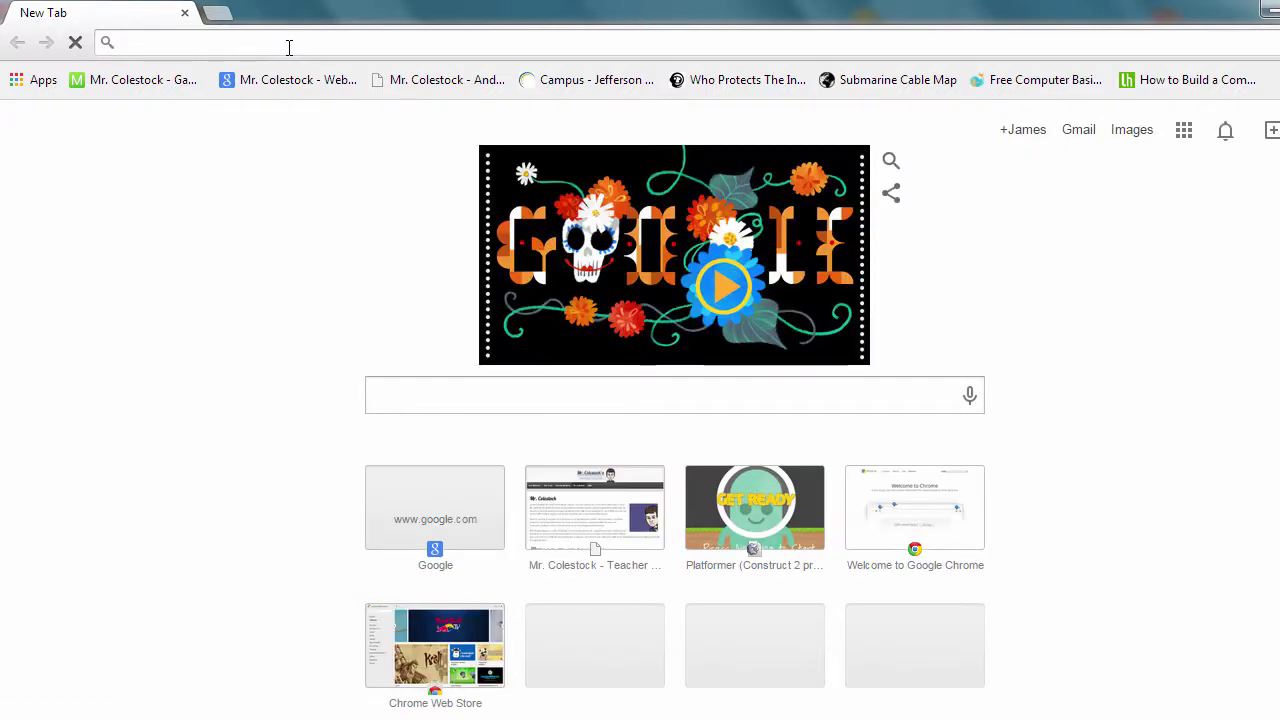
Step: Load the uploaded game's platformer URL on the ahstech.net site in Chrome
{"action": "type", "text": "www."}
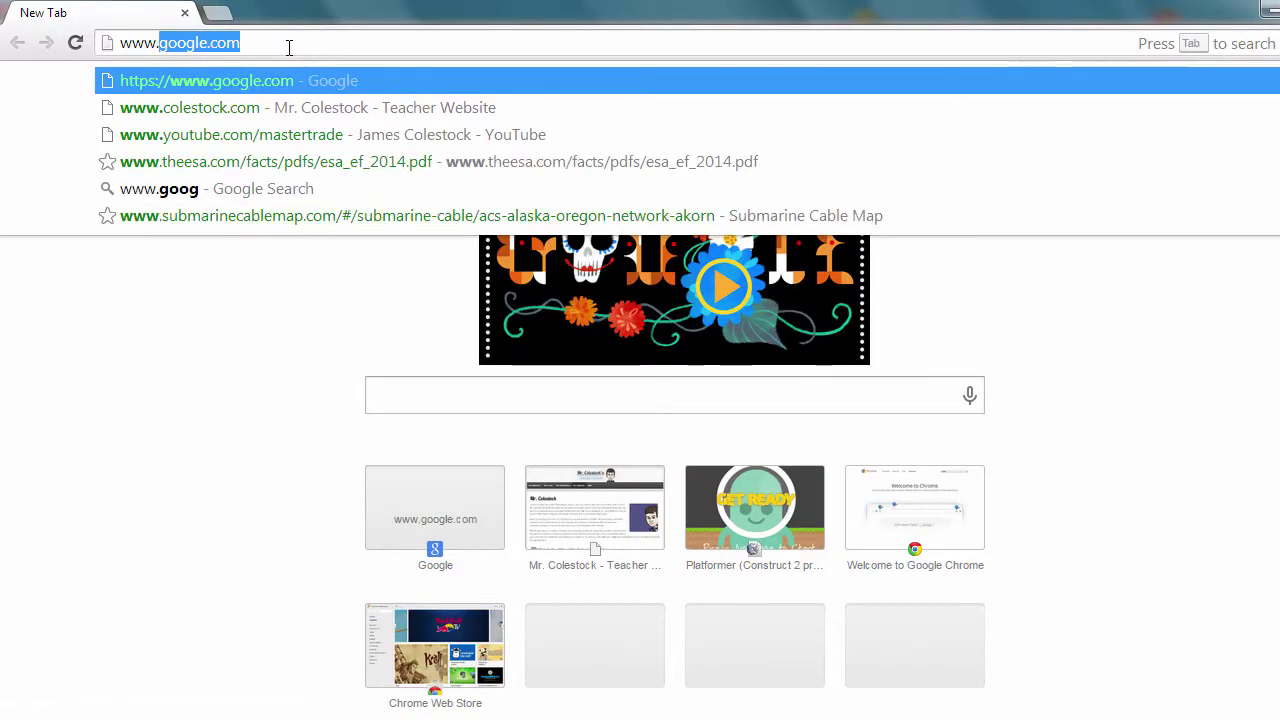
{"action": "type", "text": "ahstech.net"}
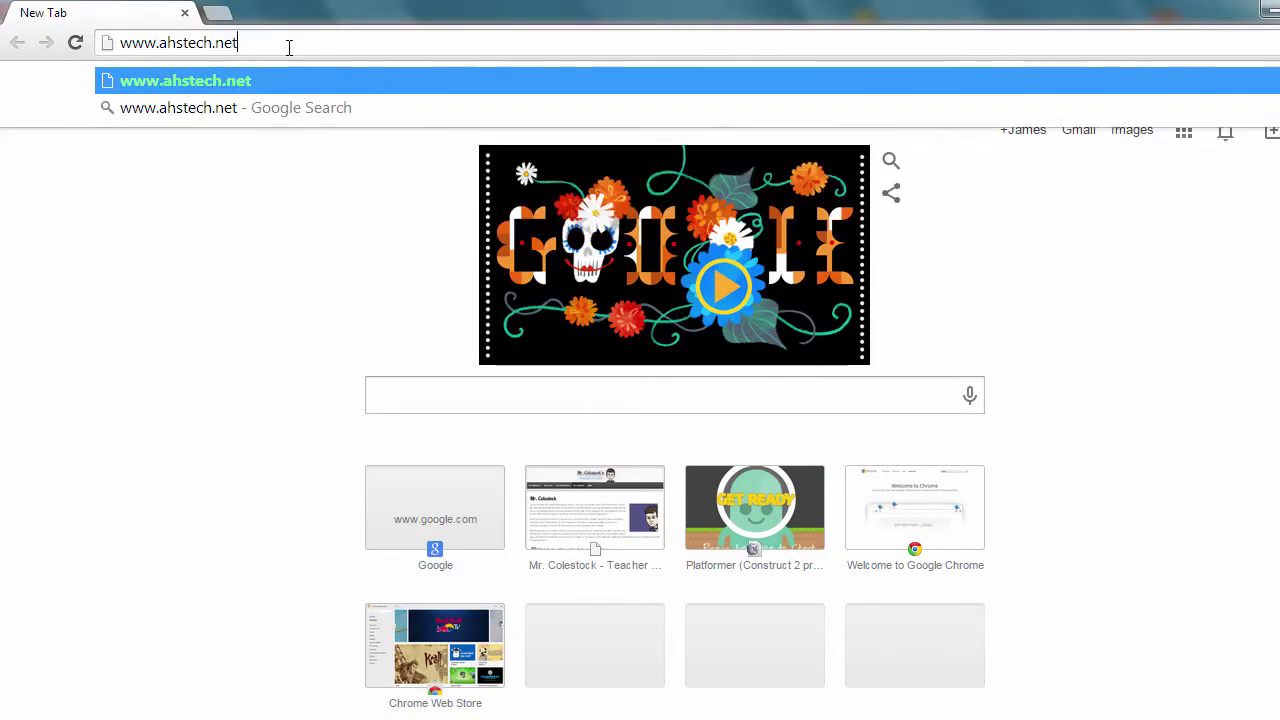
{"action": "type", "text": "/~14"}
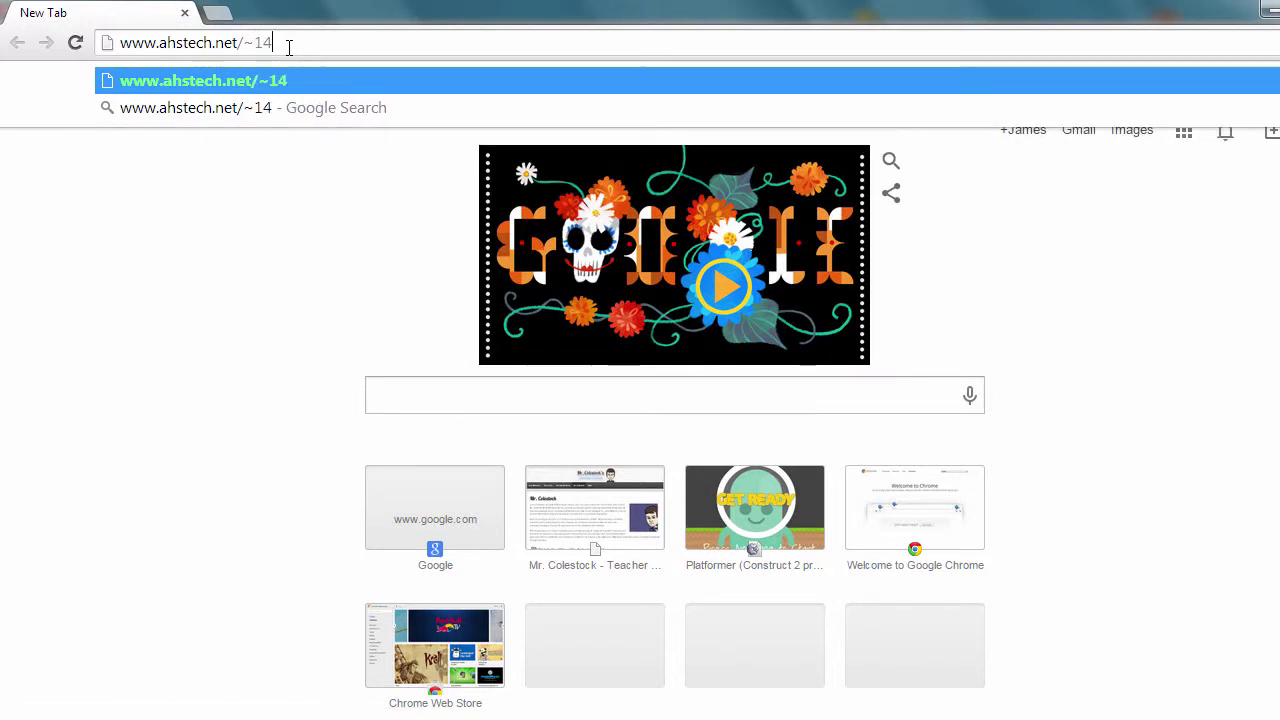
{"action": "type", "text": "9572"}
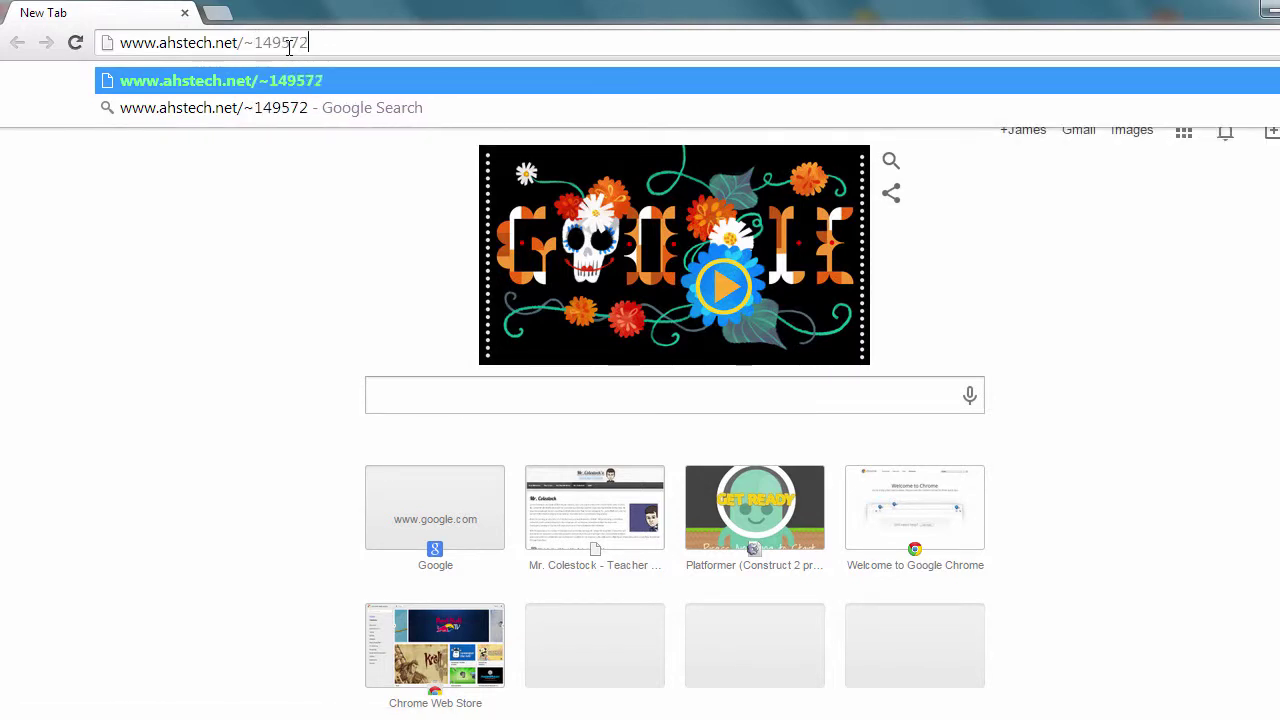
{"action": "type", "text": "/platformer"}
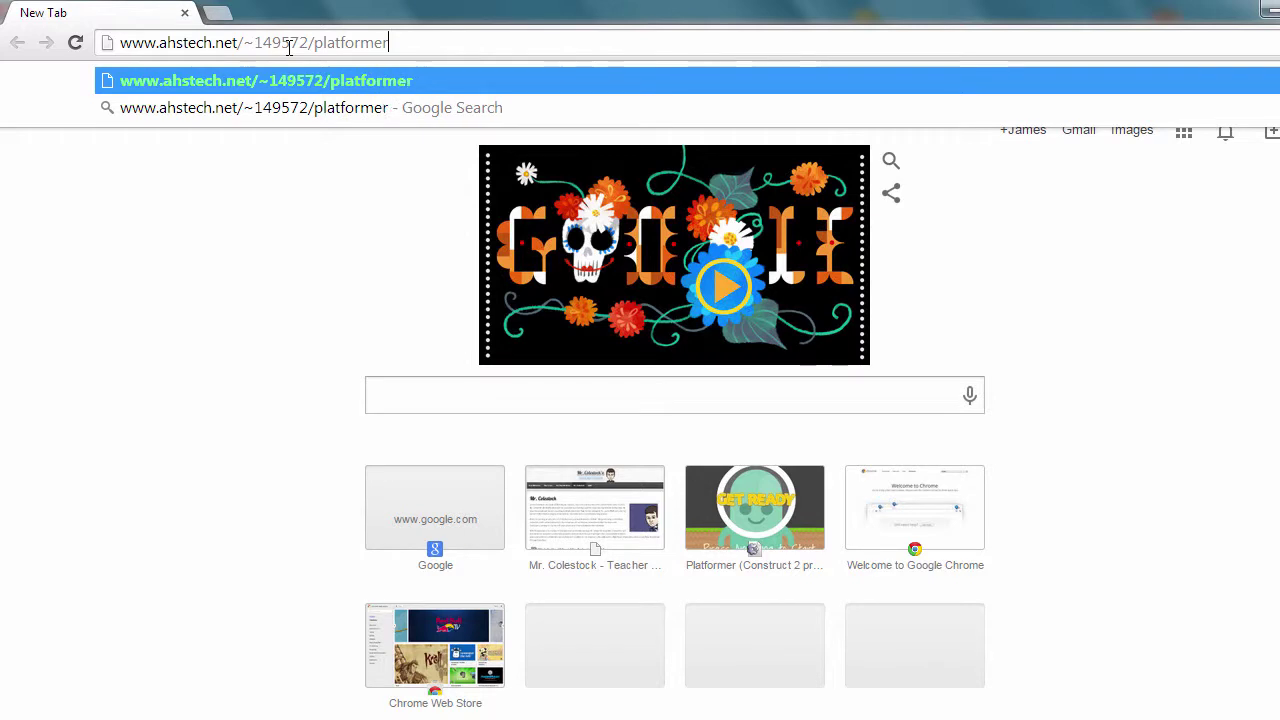
{"action": "key", "text": "Return"}
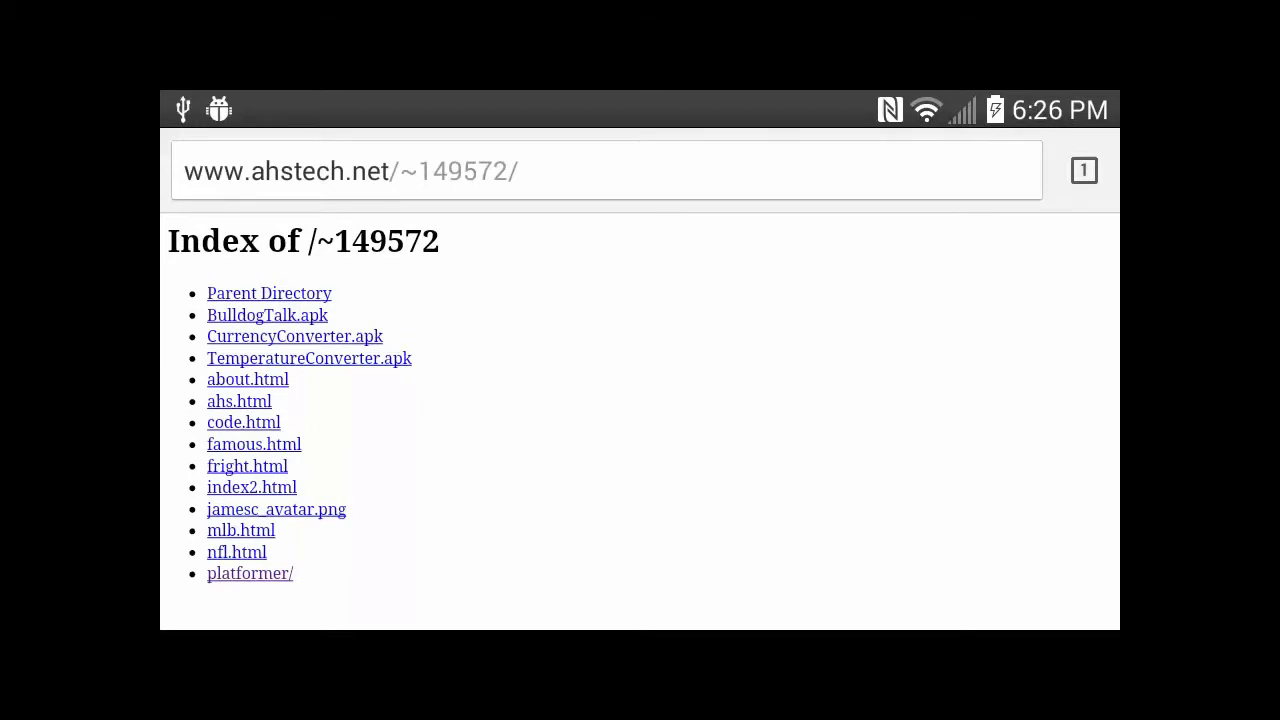
Step: Open the platformer/ folder from the server's directory listing on the phone
{"action": "scroll", "coordinate": [300, 420], "scroll_direction": "up", "scroll_amount": 3, "text": "ctrl"}
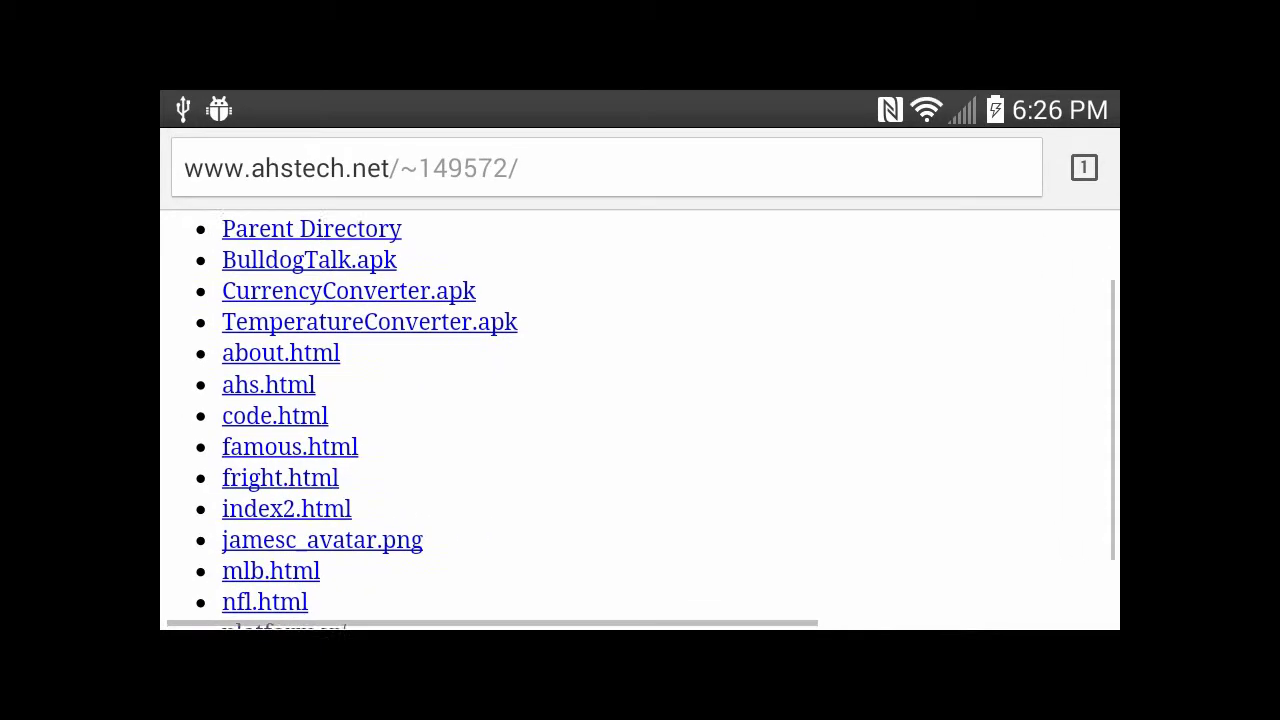
{"action": "scroll", "coordinate": [400, 420], "scroll_direction": "up", "scroll_amount": 2, "text": "ctrl"}
{"action": "scroll", "coordinate": [400, 420], "scroll_direction": "down", "scroll_amount": 2}
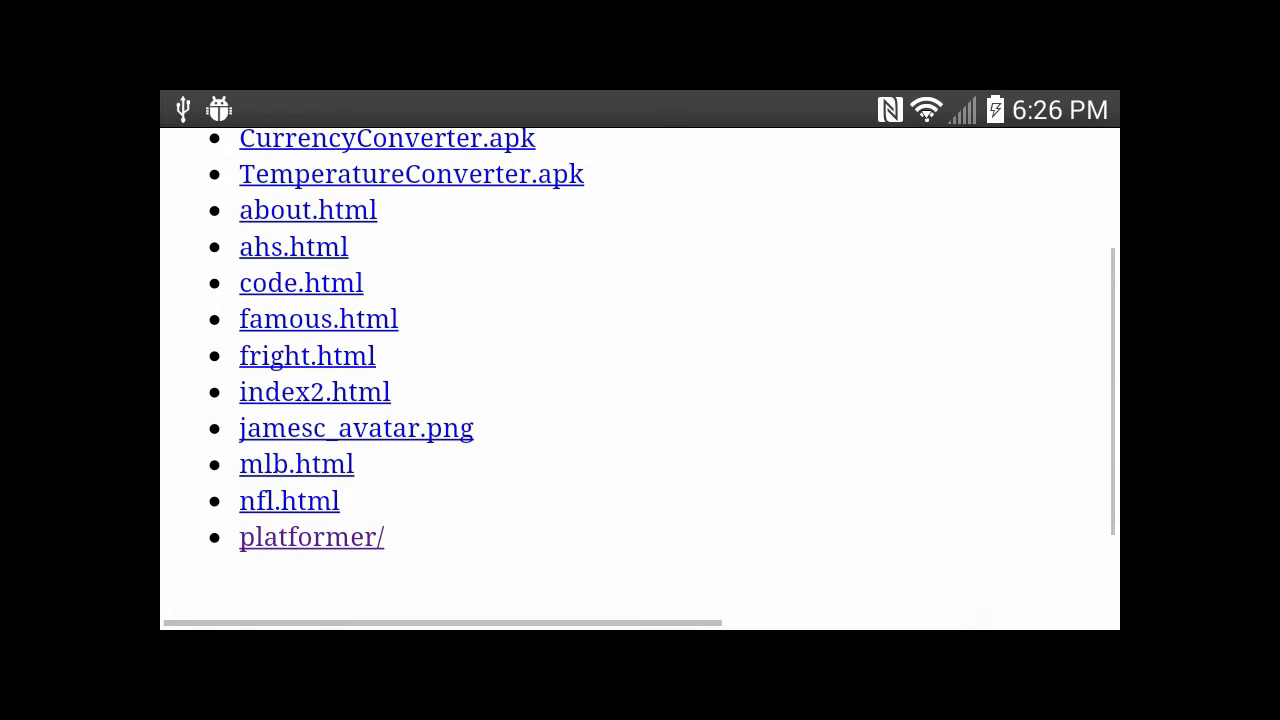
{"action": "left_click", "coordinate": [311, 537]}
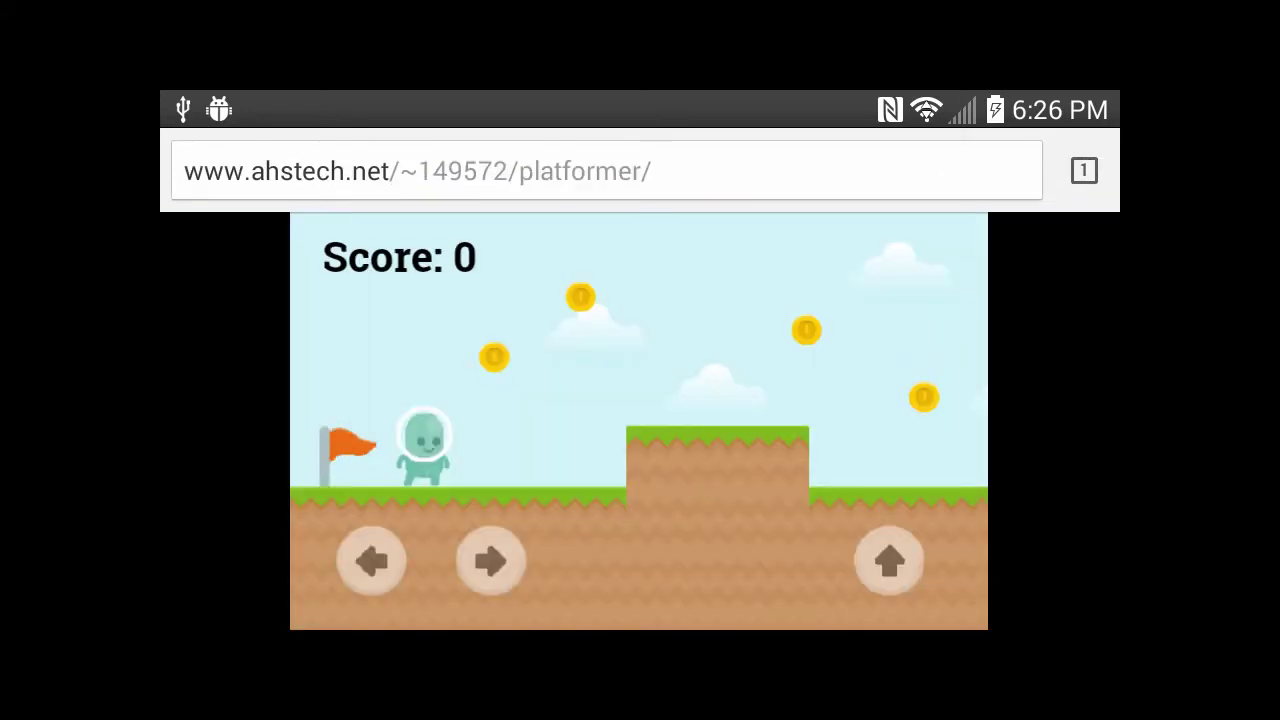
Step: Play the first part of the level, collecting coins and jumping onto the raised platform
{"action": "key", "text": "Right"}
{"action": "key", "text": "Up"}
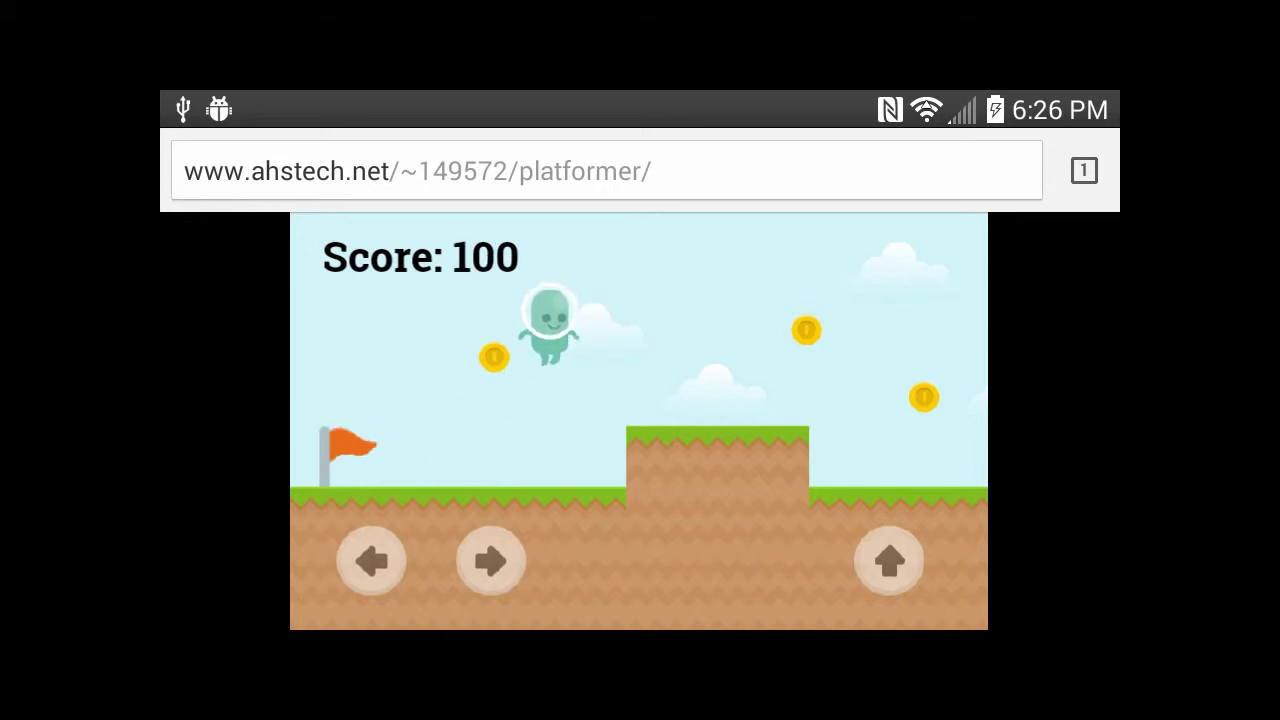
{"action": "key", "text": "Left"}
{"action": "key", "text": "Up"}
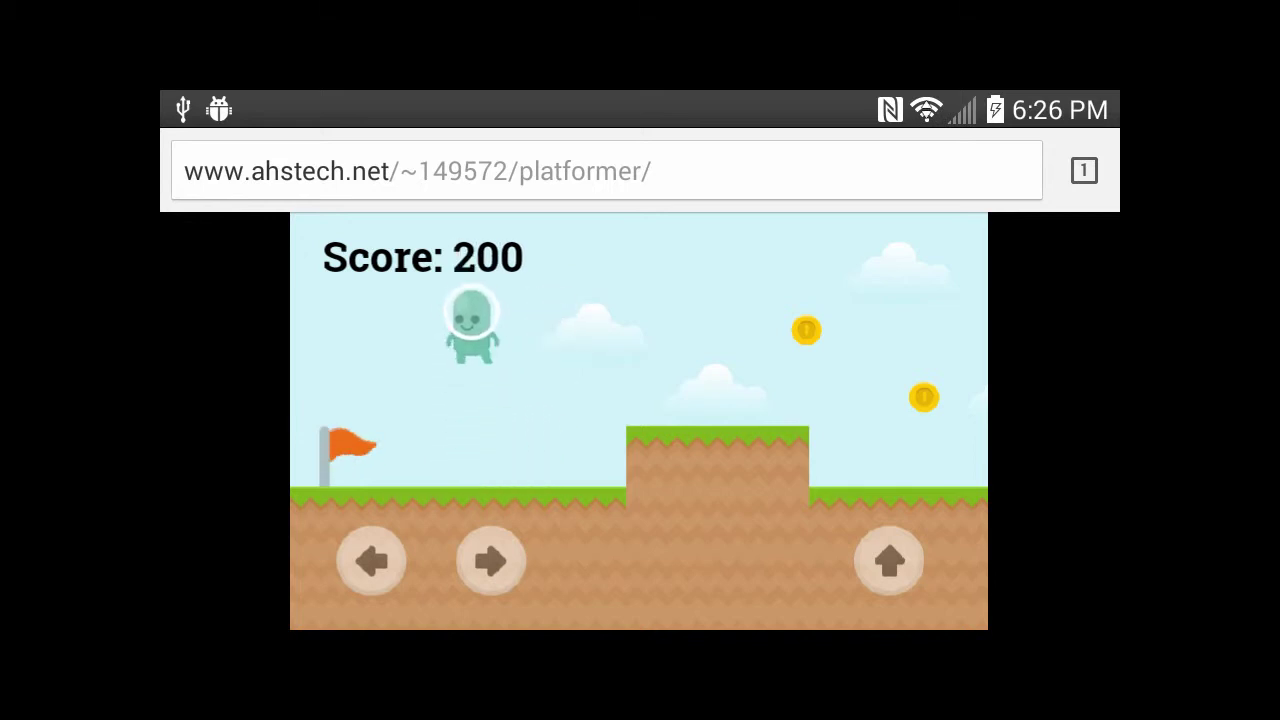
{"action": "key", "text": "Up"}
{"action": "key", "text": "Right"}
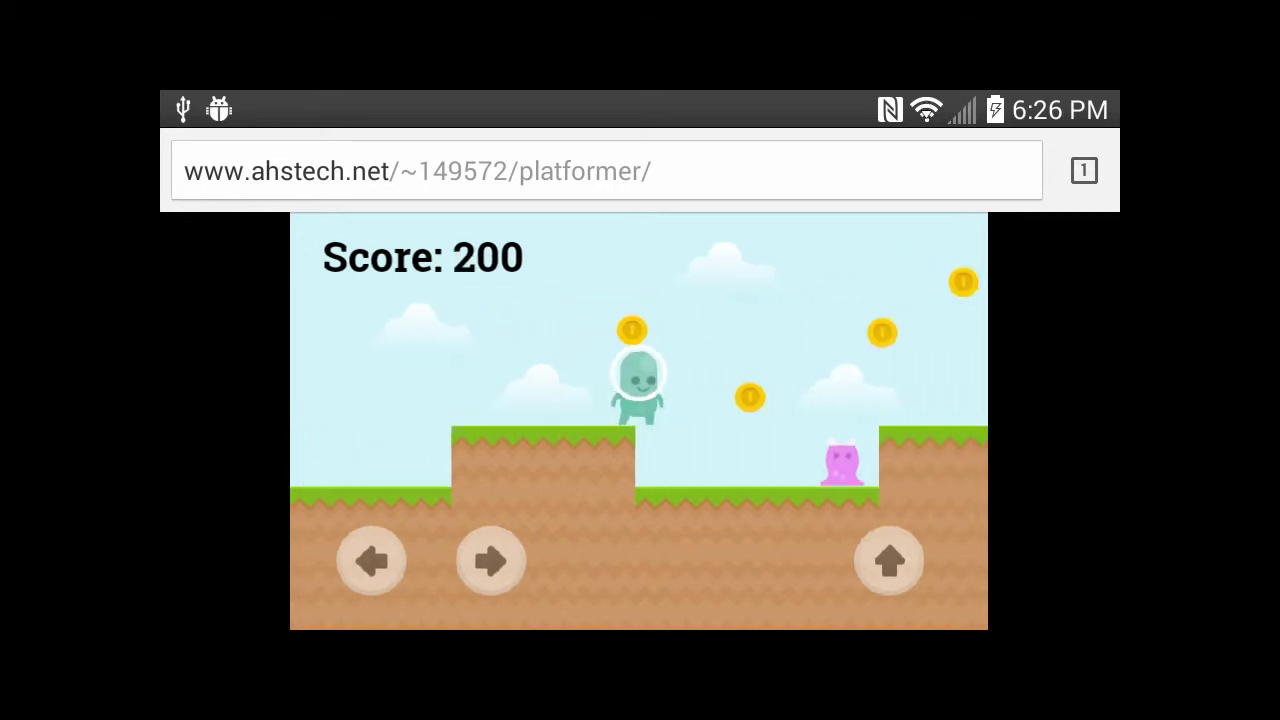
{"action": "key", "text": "Up"}
{"action": "key", "text": "Right"}
{"action": "key", "text": "Up"}
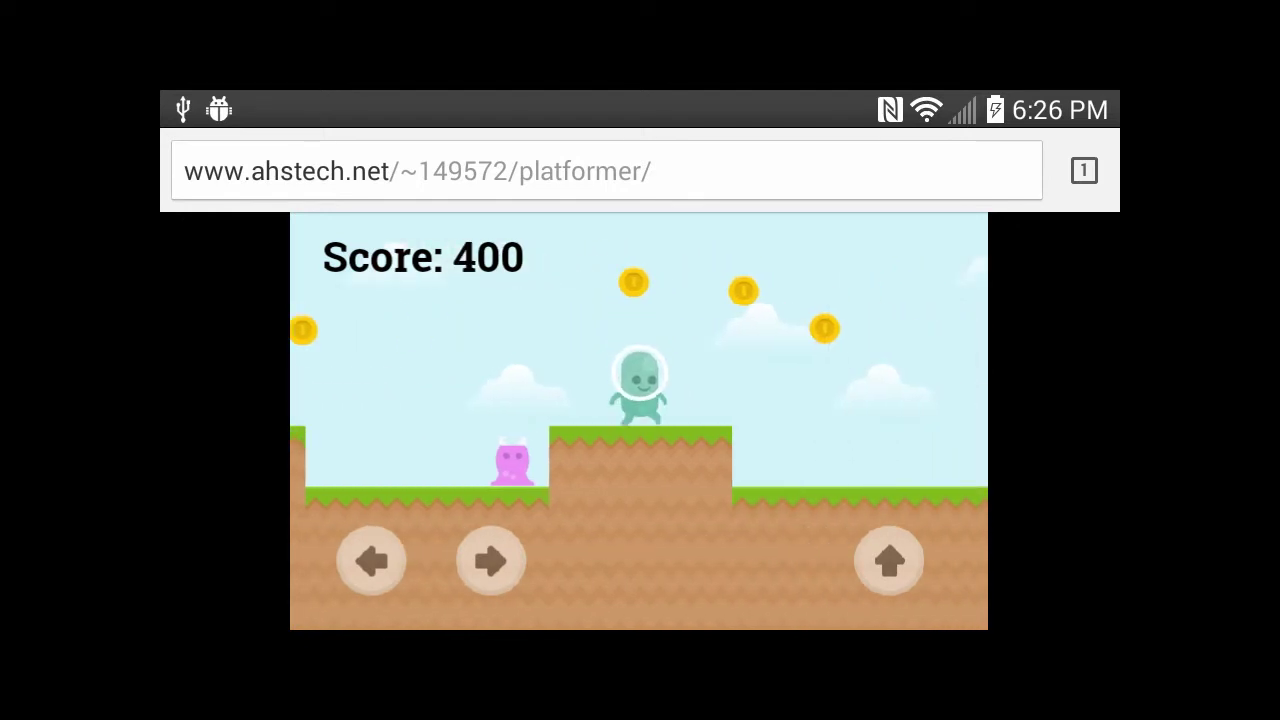
{"action": "key", "text": "Up"}
{"action": "key", "text": "Up"}
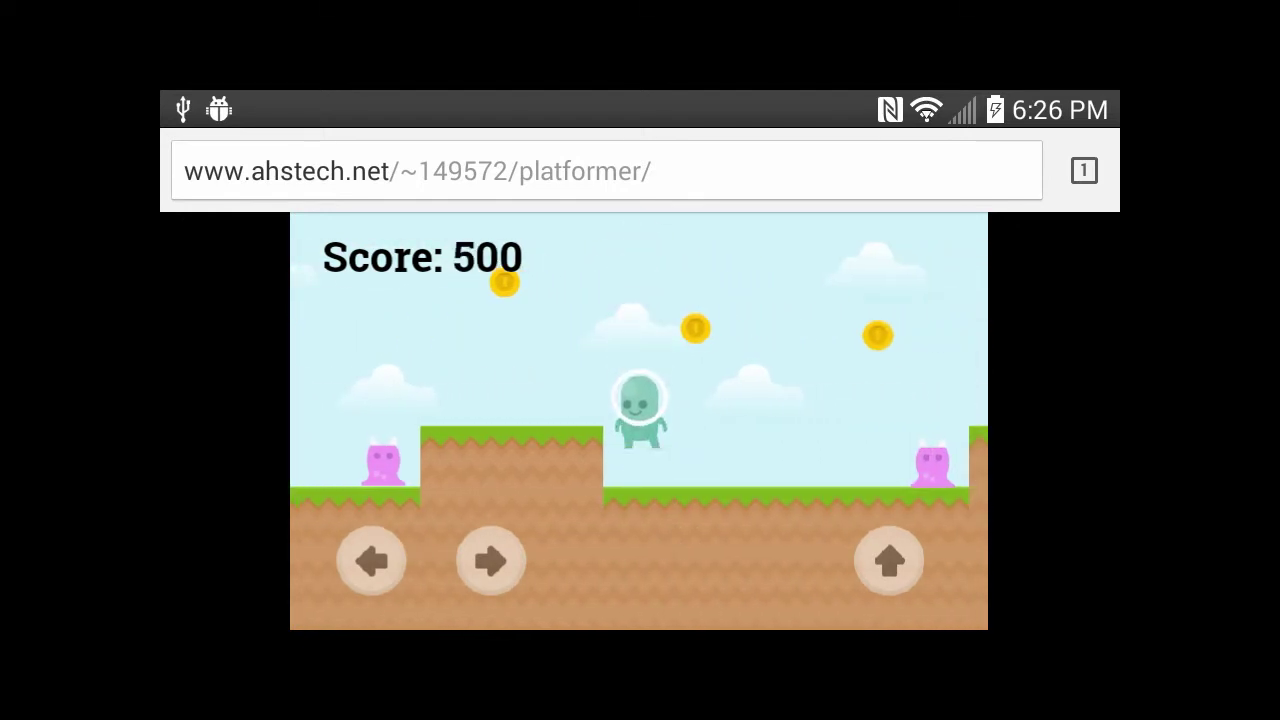
{"action": "key", "text": "Left"}
{"action": "key", "text": "Left"}
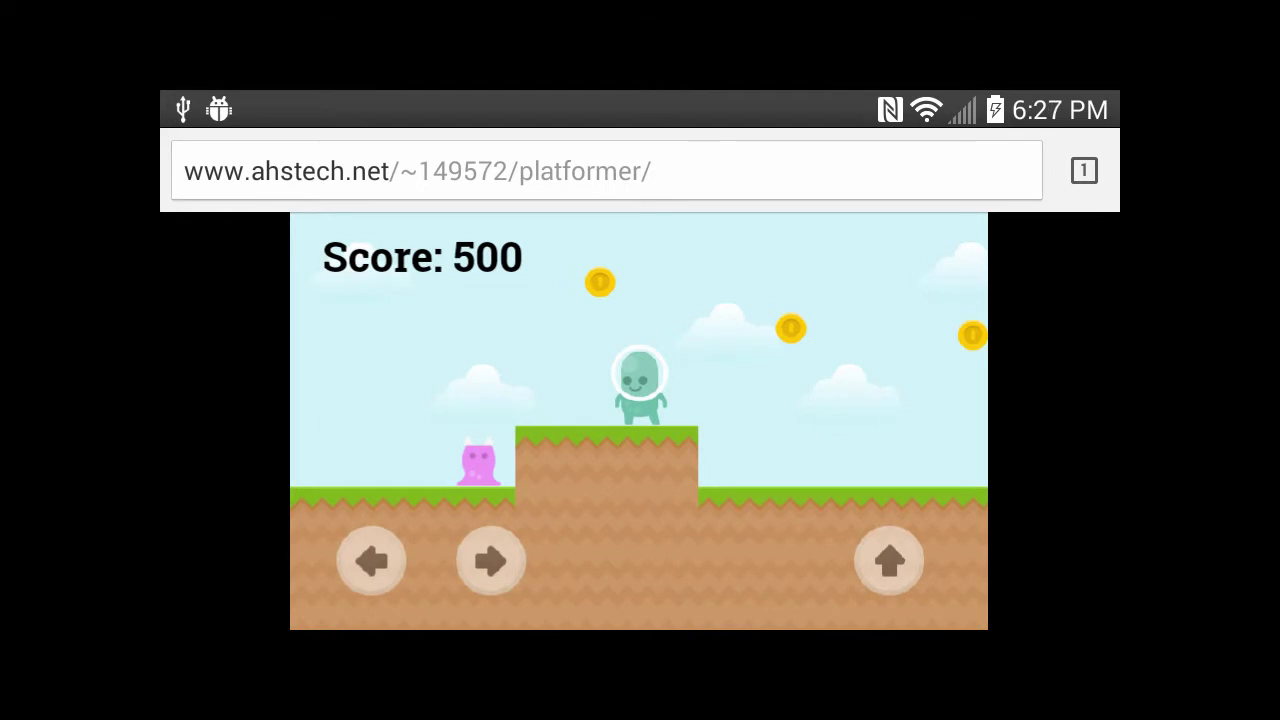
{"action": "key", "text": "Up"}
{"action": "key", "text": "Right"}
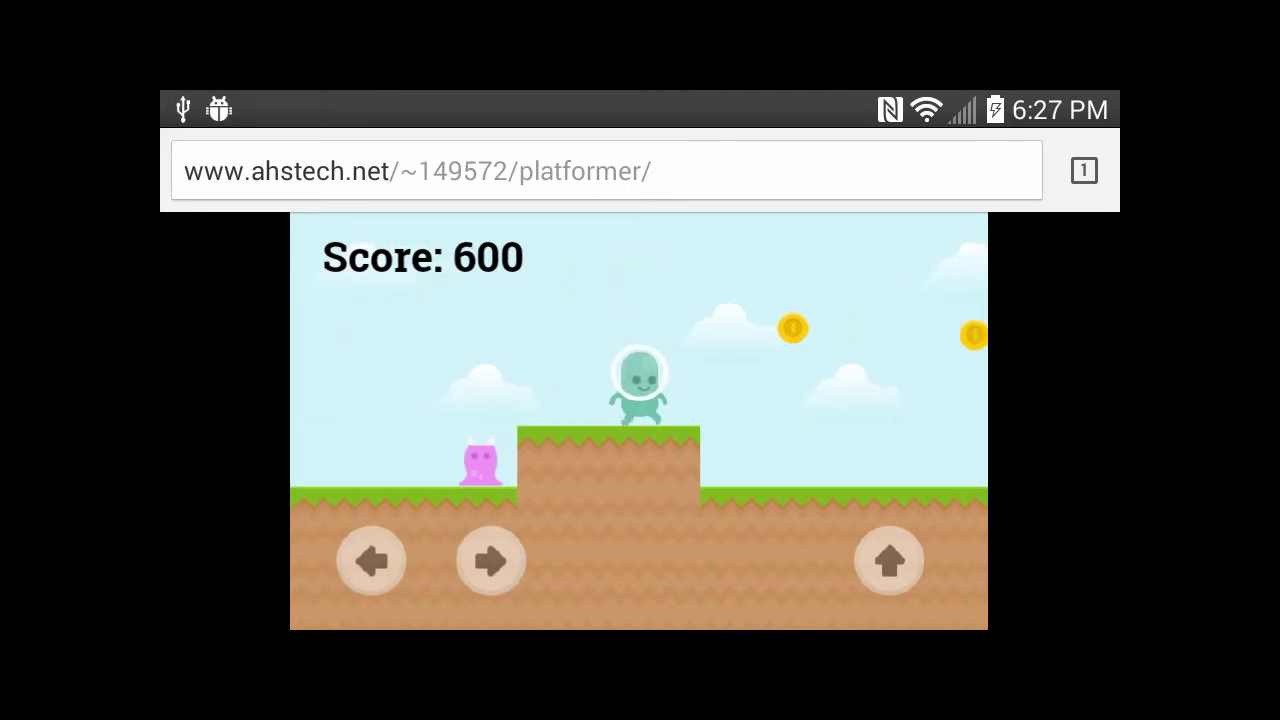
{"action": "key", "text": "Up"}
{"action": "key", "text": "Up"}
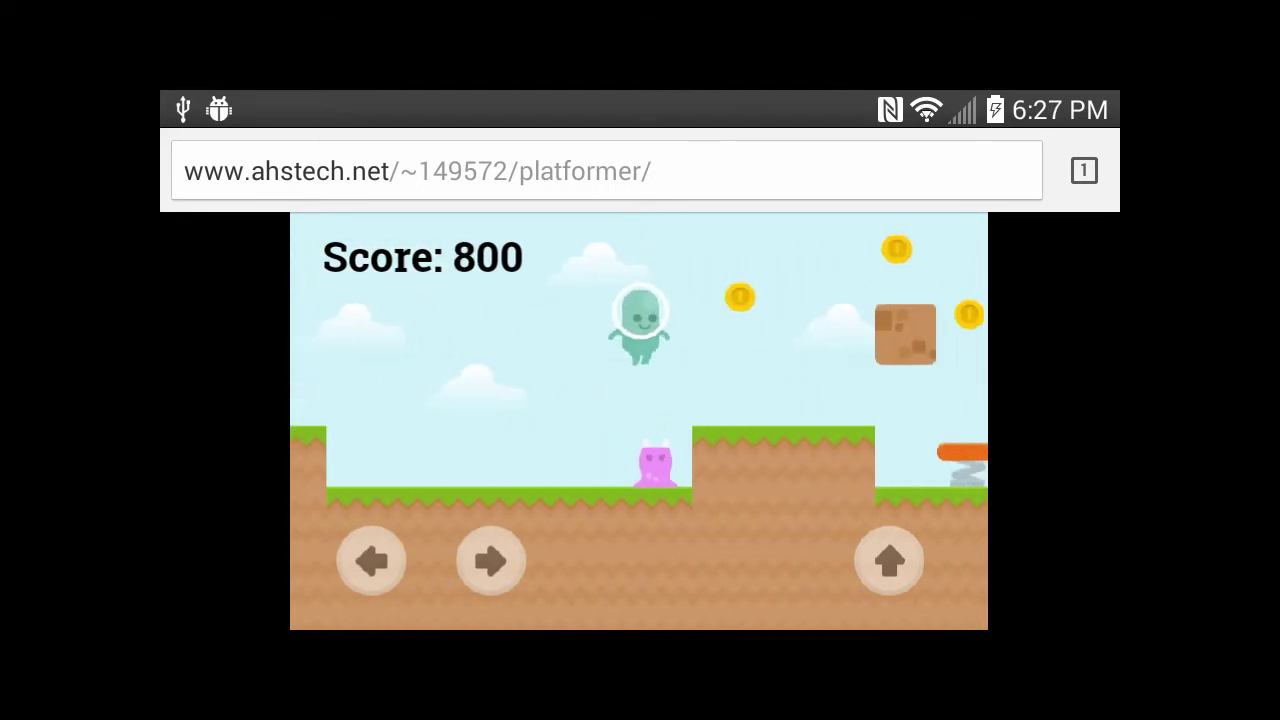
Step: Grab the top coins above the brown block, then head left over raised ground to the flag
{"action": "key", "text": "Right"}
{"action": "key", "text": "Right"}
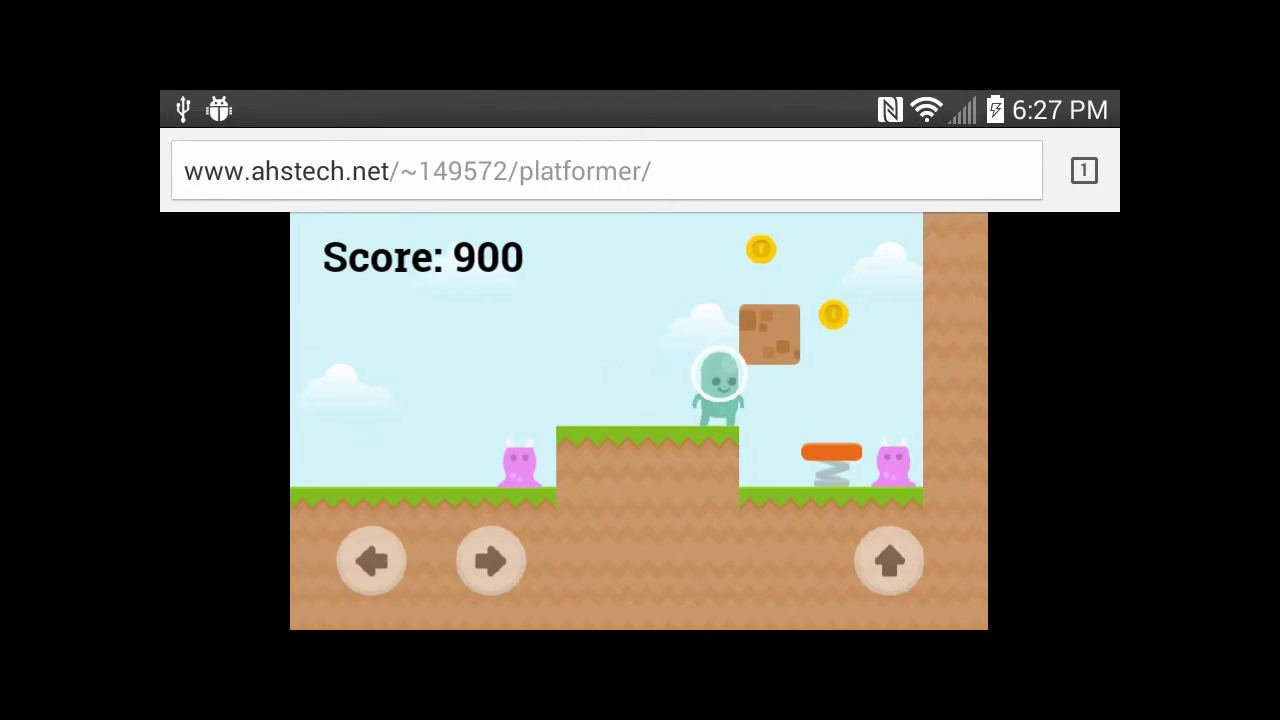
{"action": "key", "text": "Left"}
{"action": "key", "text": "Right"}
{"action": "key", "text": "Up"}
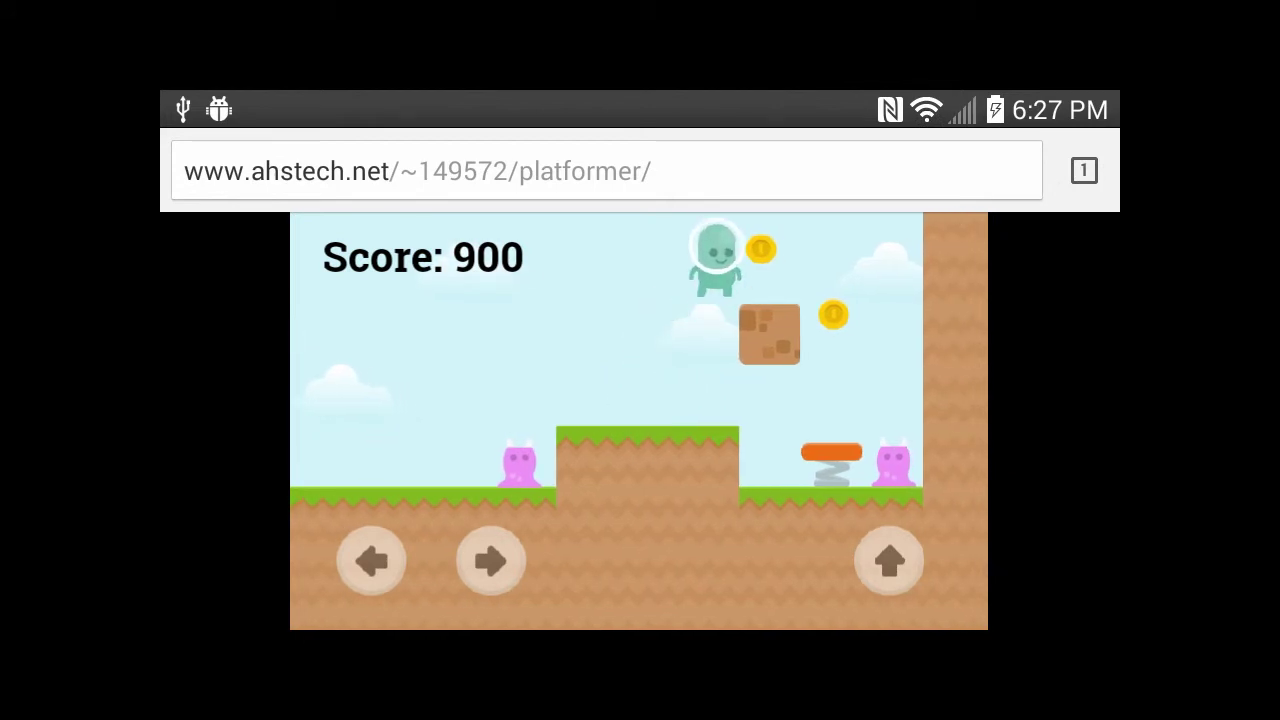
{"action": "key", "text": "Right"}
{"action": "key", "text": "Left"}
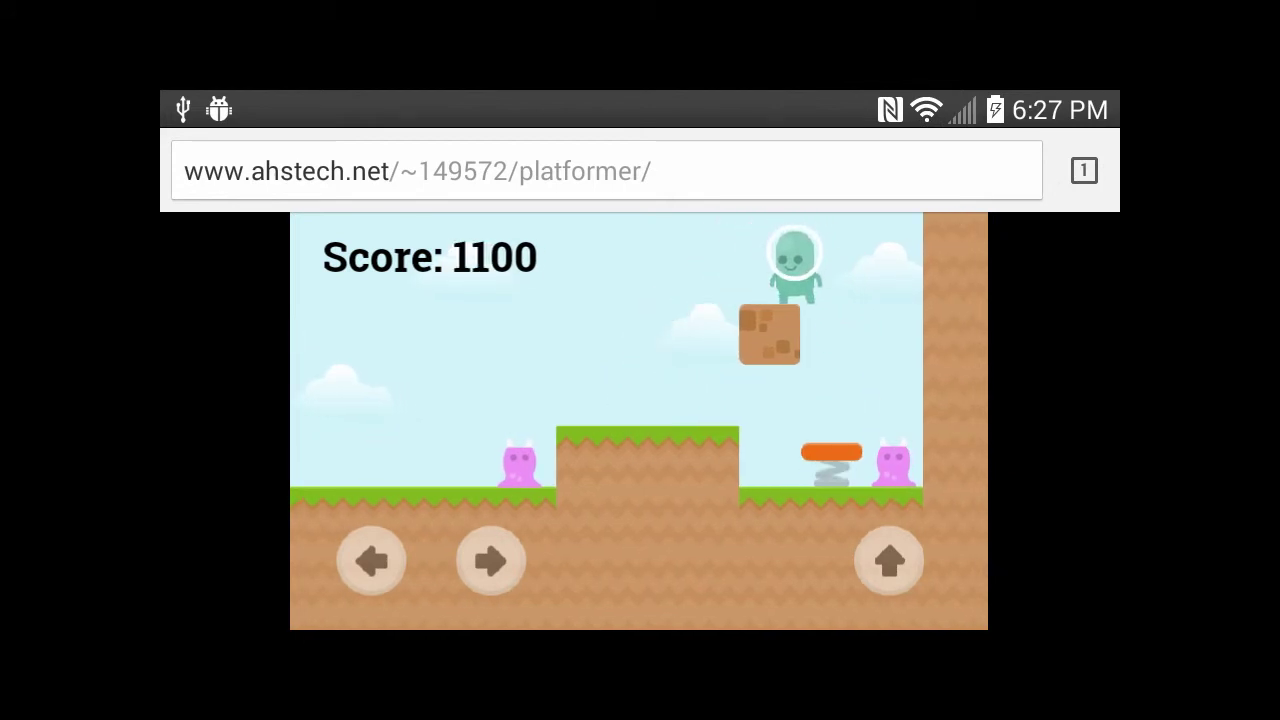
{"action": "key", "text": "Left"}
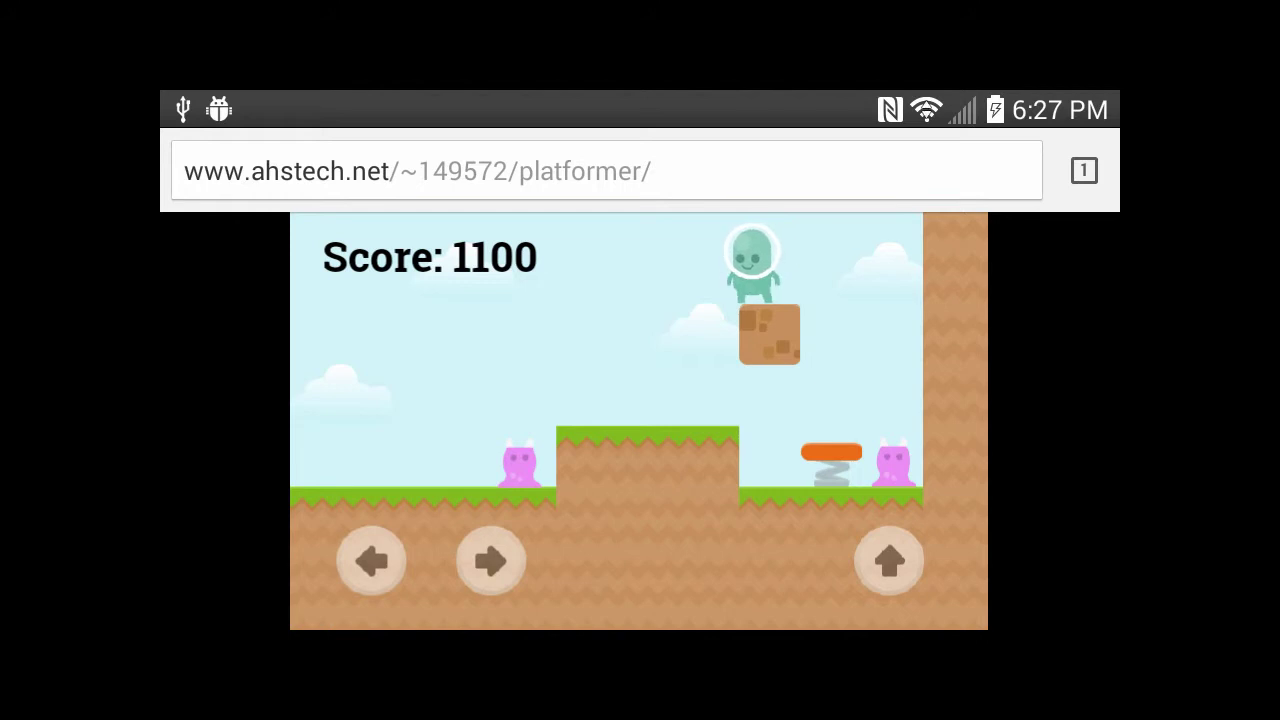
{"action": "key", "text": "Left"}
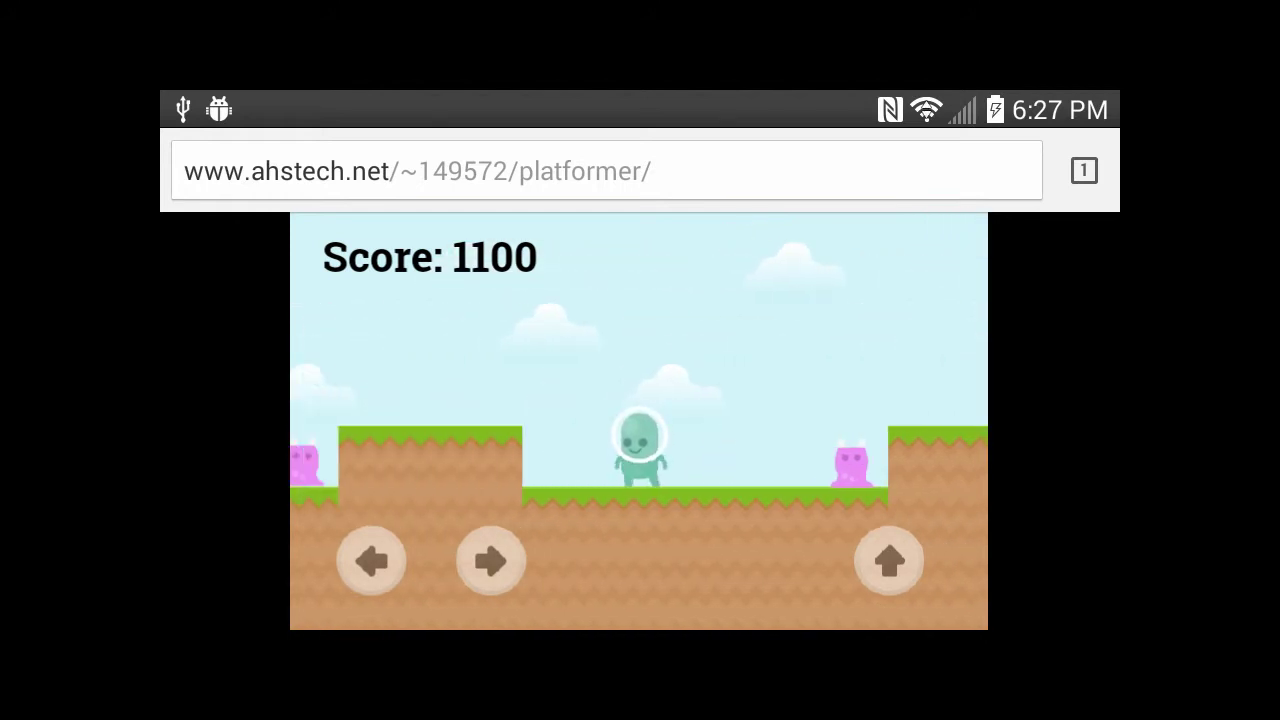
{"action": "key", "text": "Left"}
{"action": "key", "text": "Left"}
{"action": "key", "text": "Up"}
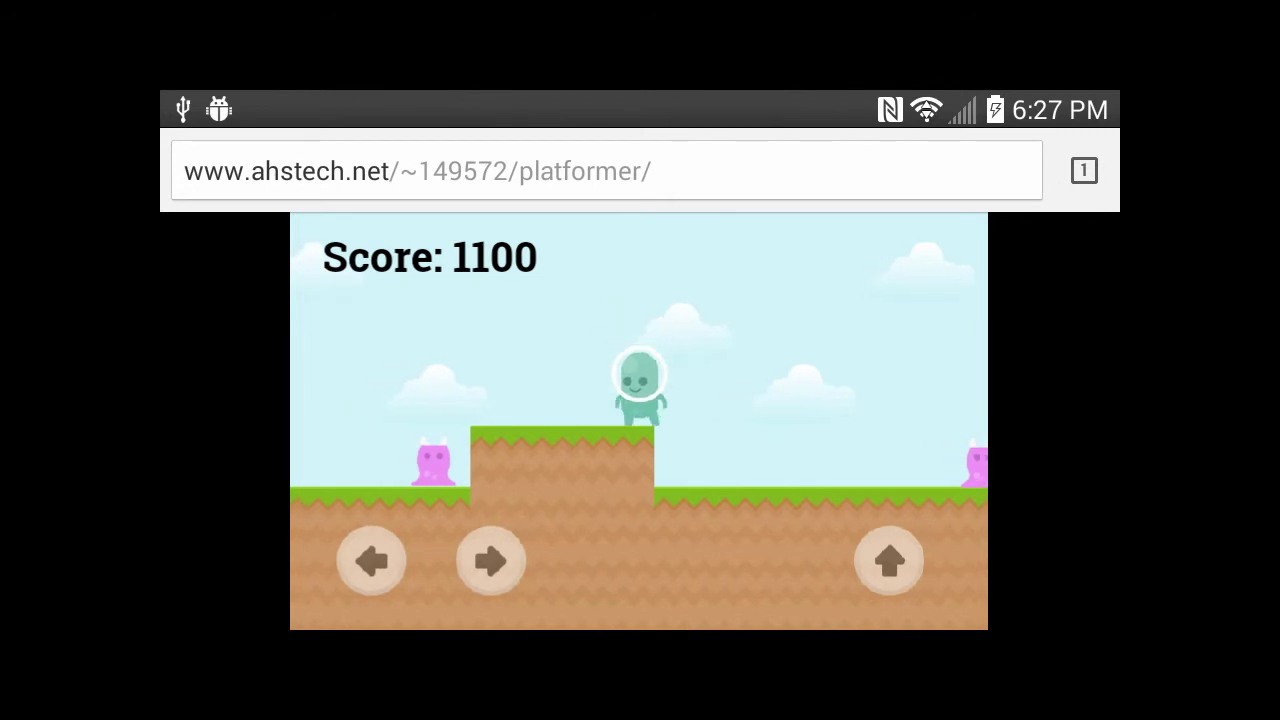
{"action": "key", "text": "Up"}
{"action": "key", "text": "Left"}
{"action": "key", "text": "Up"}
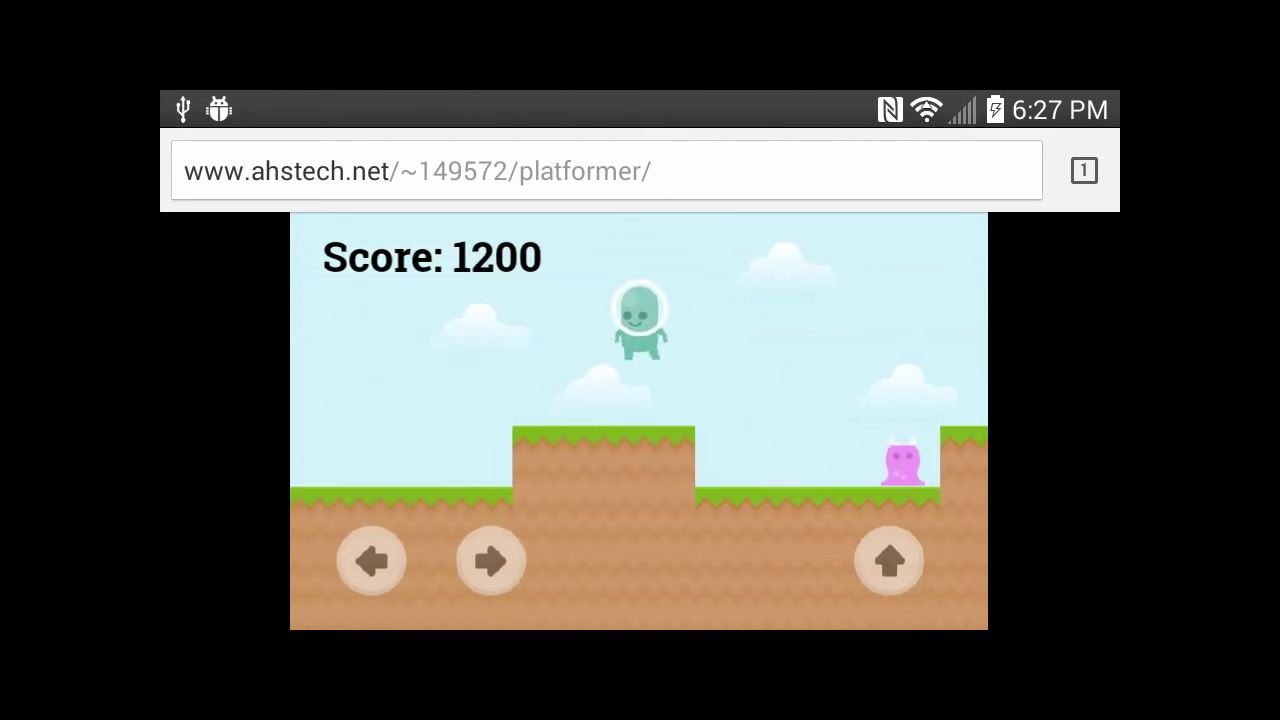
{"action": "key", "text": "Left"}
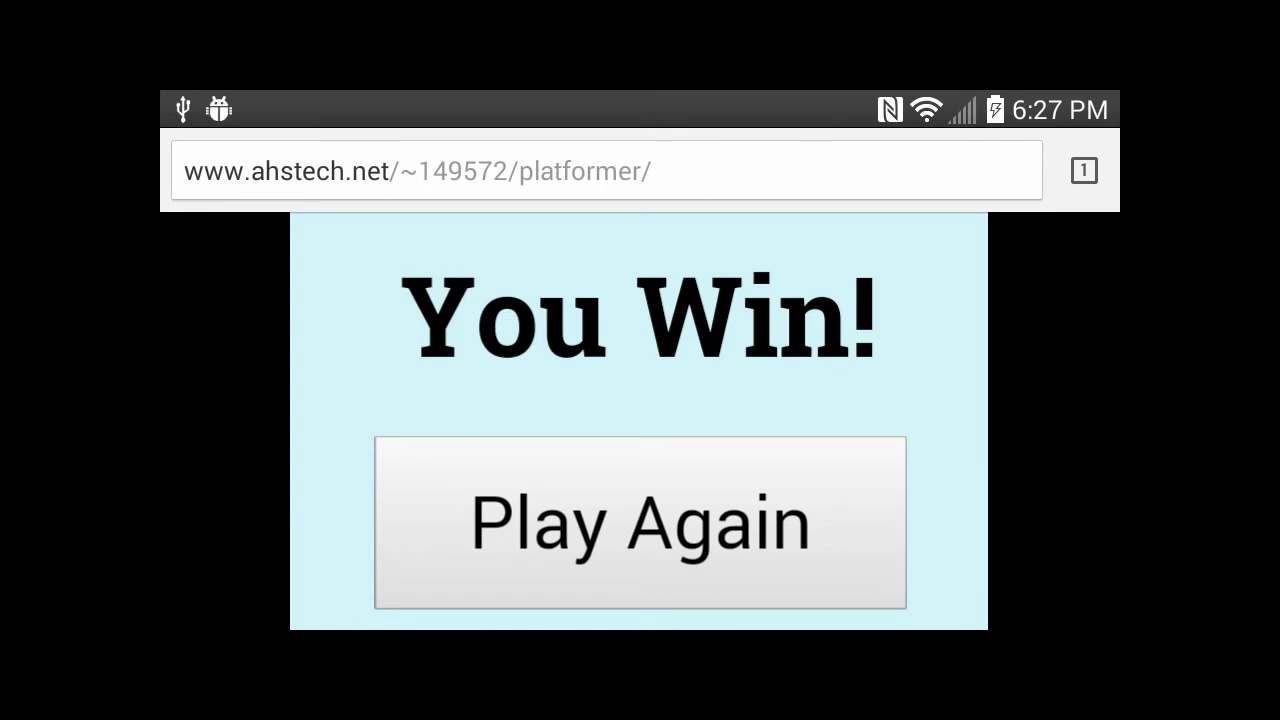
Step: Restart with Play Again after winning and begin a new run from Score: 0
{"action": "left_click", "coordinate": [640, 522]}
{"action": "key", "text": "Right"}
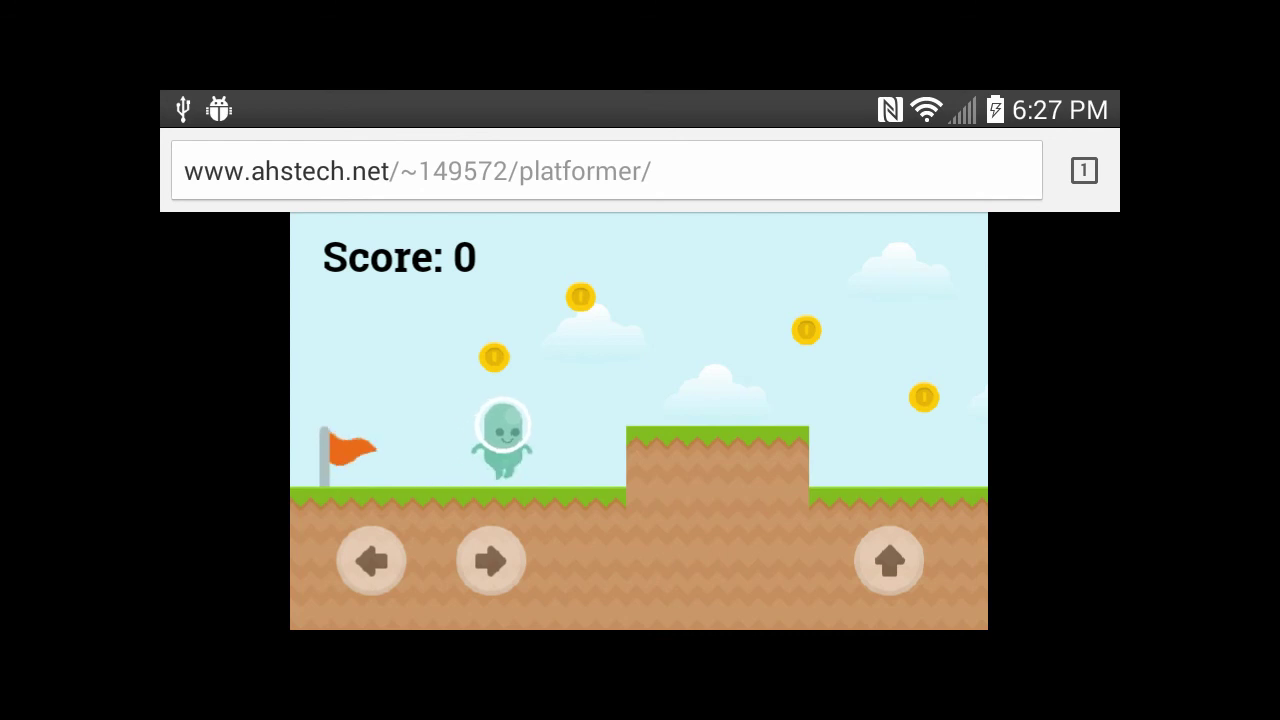
{"action": "key", "text": "Up"}
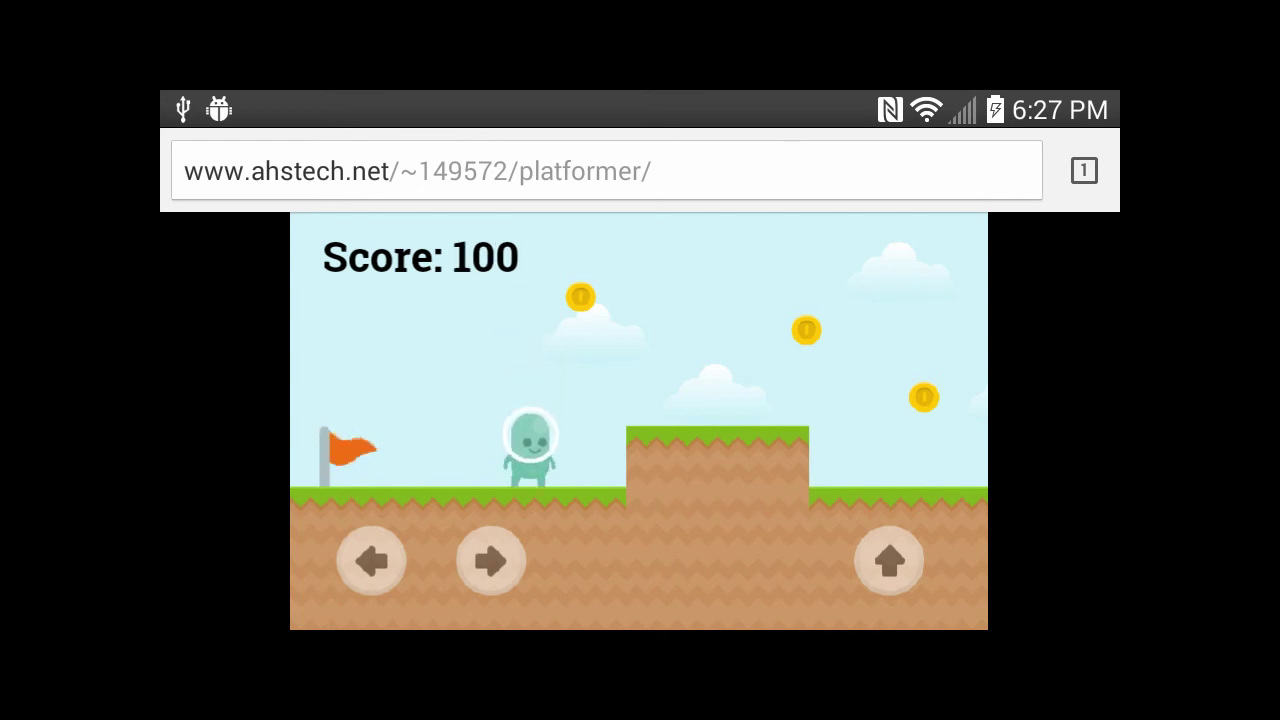